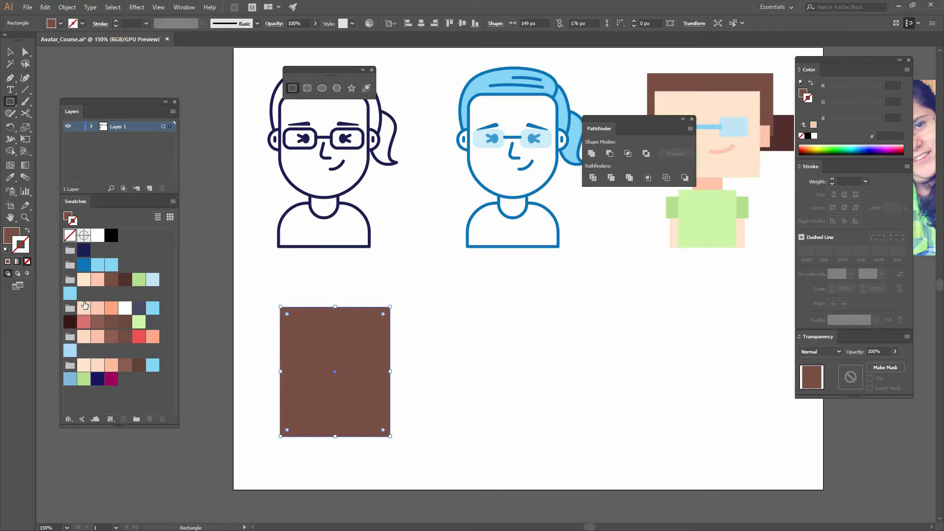
- Fill the brown rectangle with the light skin tone FFDAC4 and remove its stroke
{"action": "left_click_drag", "start_coordinate": [87, 329], "coordinate": [30, 245]}
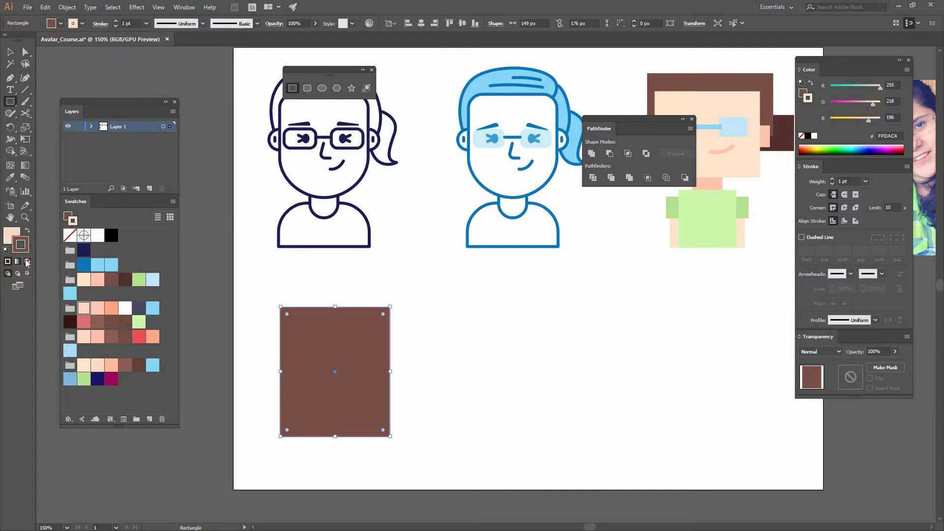
{"action": "key", "text": "shift+x"}
{"action": "left_click", "coordinate": [27, 261]}
{"action": "left_click_drag", "start_coordinate": [419, 416], "coordinate": [401, 384]}
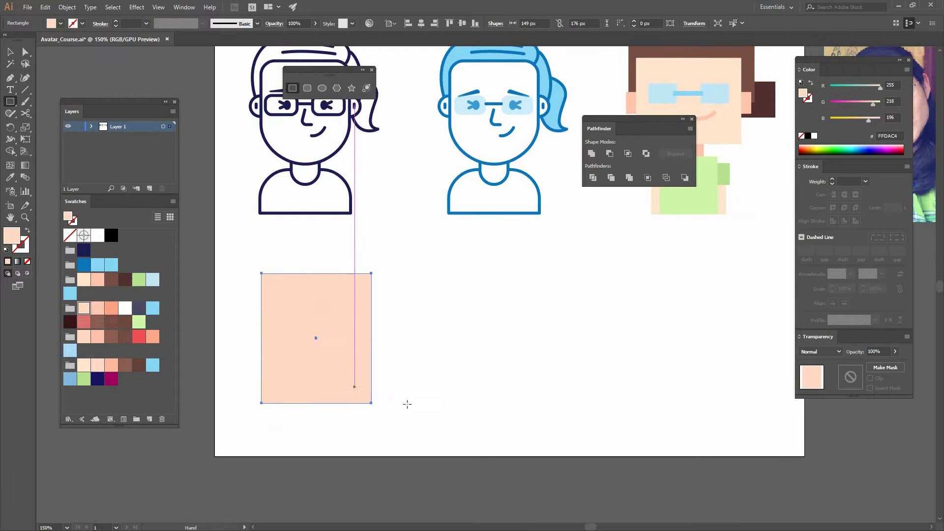
- Fully round the rectangle's two bottom corners to form the chin of the face
{"action": "key", "text": "a"}
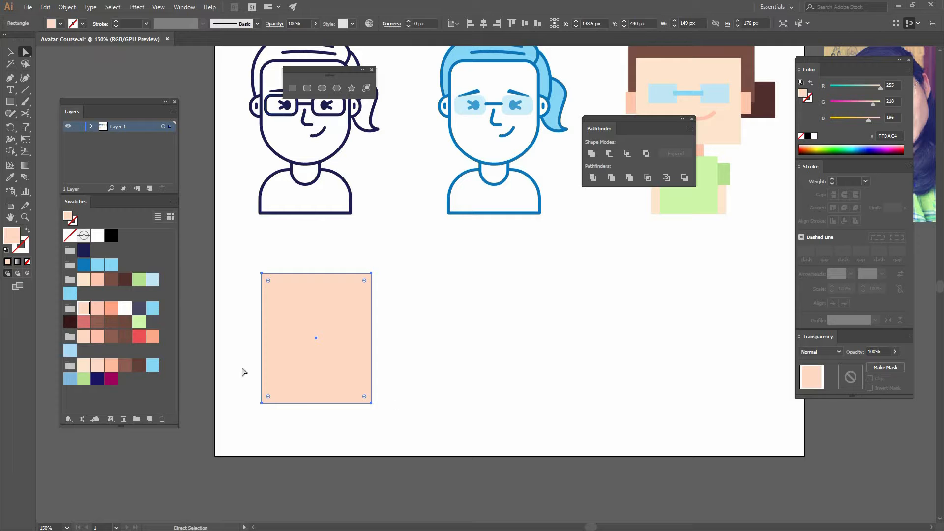
{"action": "left_click_drag", "start_coordinate": [303, 397], "coordinate": [401, 437]}
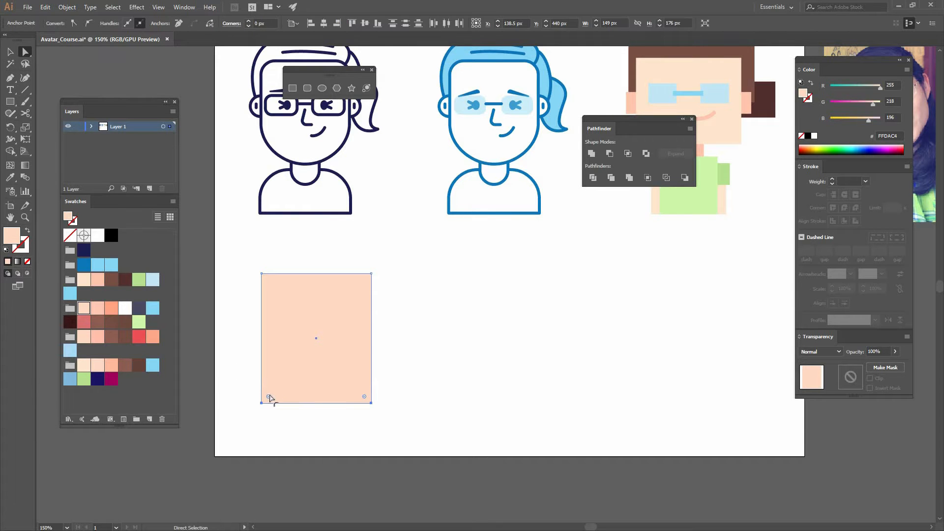
{"action": "left_click_drag", "start_coordinate": [268, 396], "coordinate": [362, 300]}
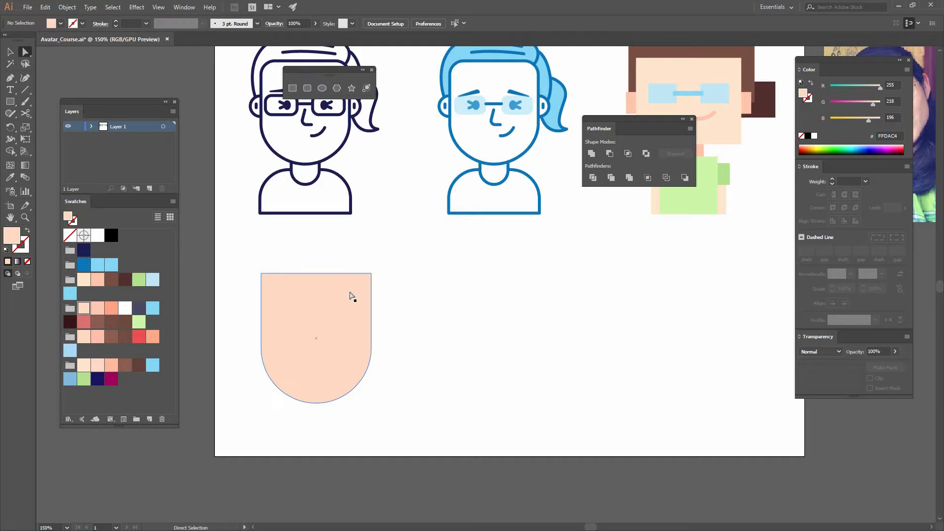
- Move the reference portrait photo onto the artboard beside the face shape
{"action": "key", "text": "ctrl+plus"}
{"action": "left_click_drag", "start_coordinate": [321, 123], "coordinate": [396, 172]}
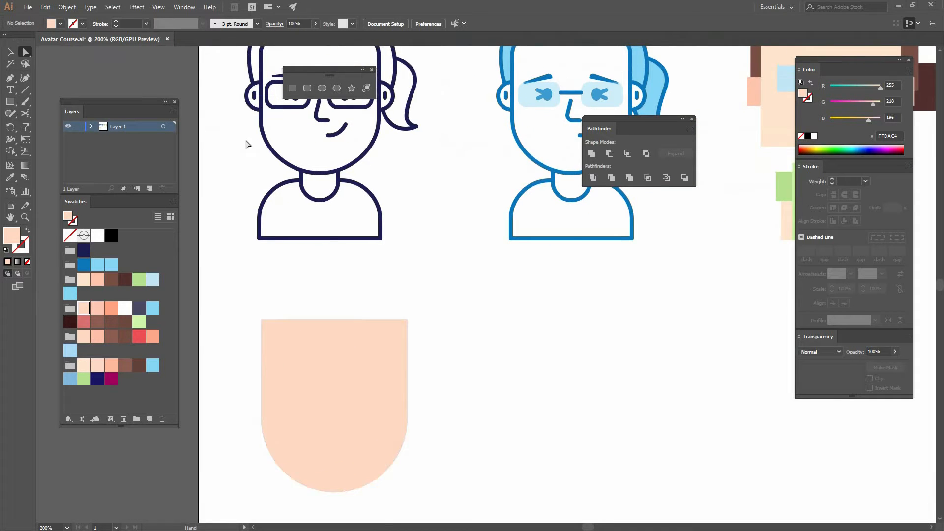
{"action": "left_click_drag", "start_coordinate": [298, 162], "coordinate": [279, 245]}
{"action": "left_click_drag", "start_coordinate": [311, 470], "coordinate": [327, 385]}
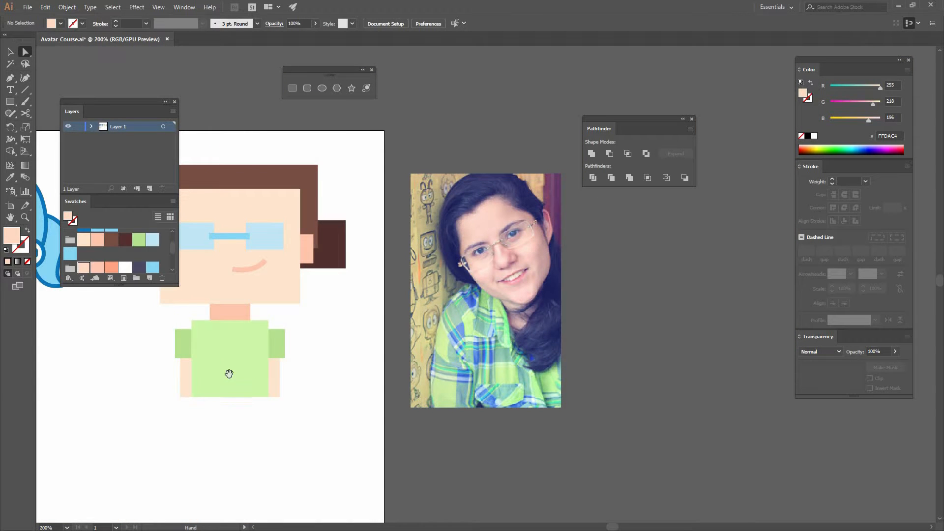
{"action": "left_click_drag", "start_coordinate": [118, 421], "coordinate": [118, 422]}
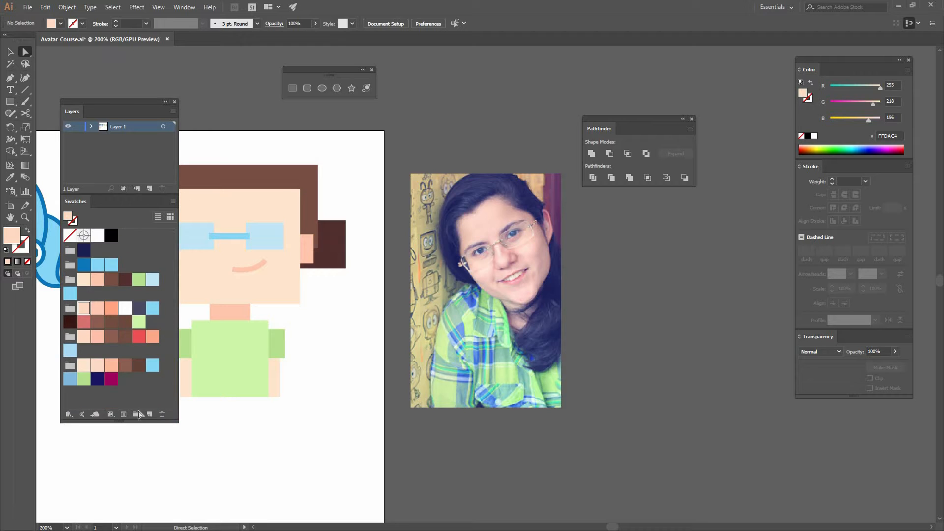
{"action": "left_click_drag", "start_coordinate": [498, 379], "coordinate": [495, 340]}
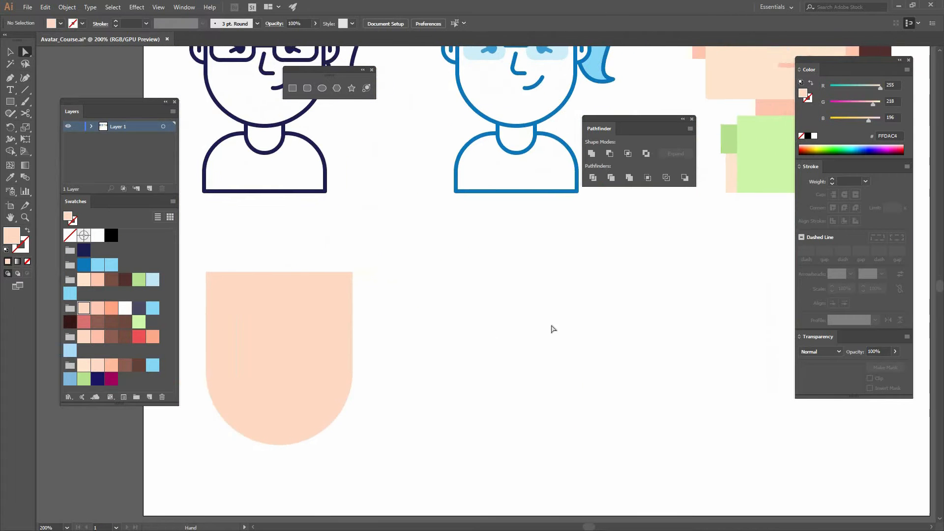
{"action": "key", "text": "ctrl+minus"}
{"action": "key", "text": "ctrl+minus"}
{"action": "left_click_drag", "start_coordinate": [761, 226], "coordinate": [499, 363]}
{"action": "key", "text": "ctrl+plus"}
{"action": "key", "text": "ctrl+plus"}
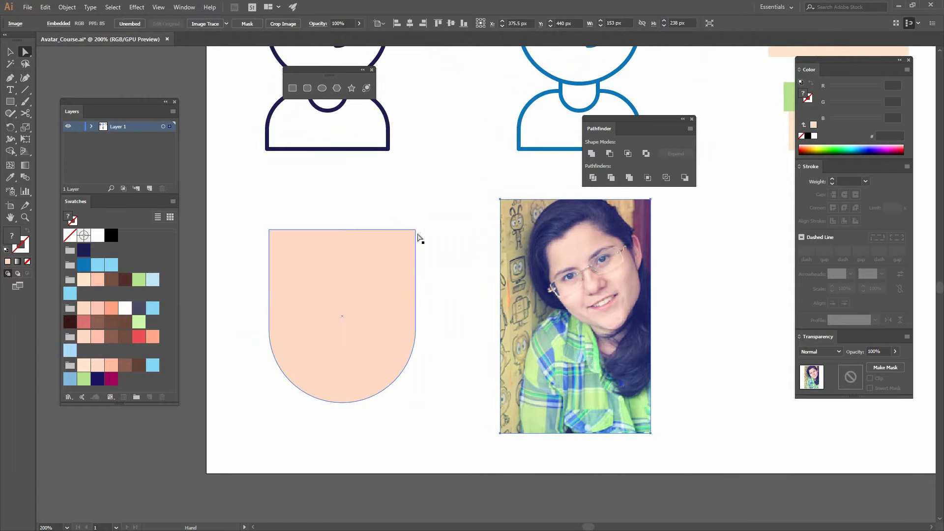
- Draw a hairline with the Pen tool across the upper face: two curves meeting at a sharp off-centre peak and extending past both sides
{"action": "key", "text": "p"}
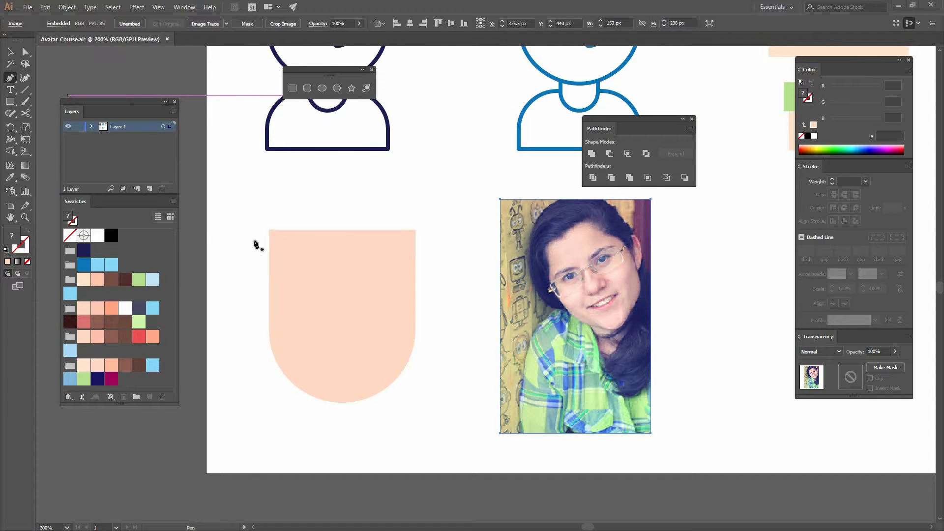
{"action": "left_click", "coordinate": [263, 286]}
{"action": "left_click_drag", "start_coordinate": [360, 246], "coordinate": [407, 209]}
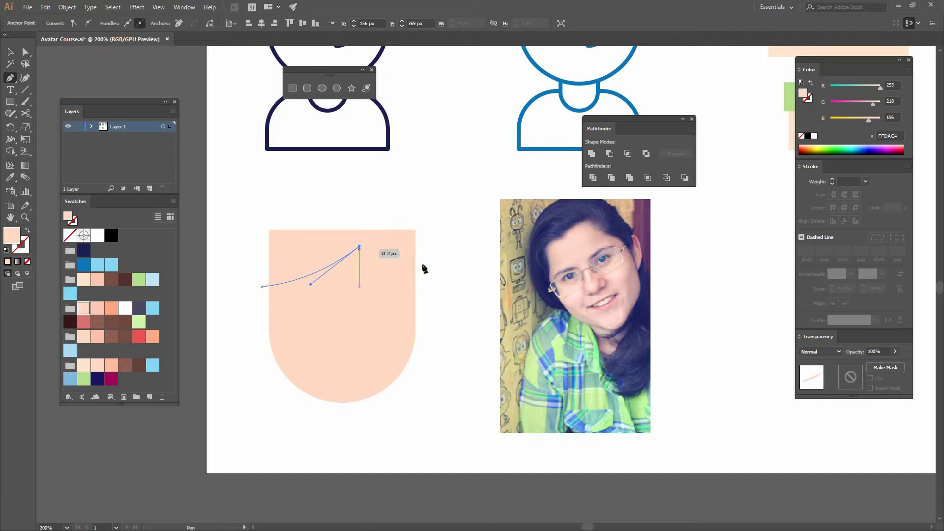
{"action": "left_click_drag", "start_coordinate": [421, 265], "coordinate": [455, 251]}
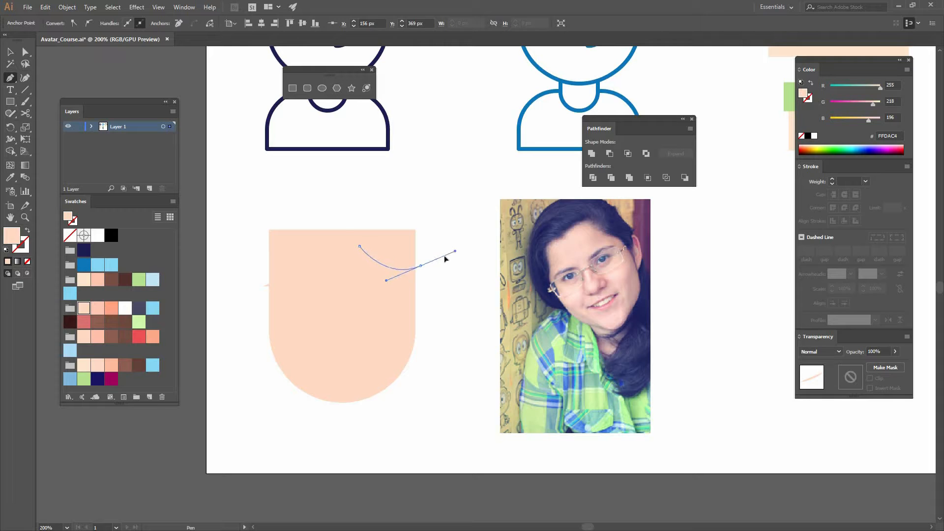
{"action": "key", "text": "v"}
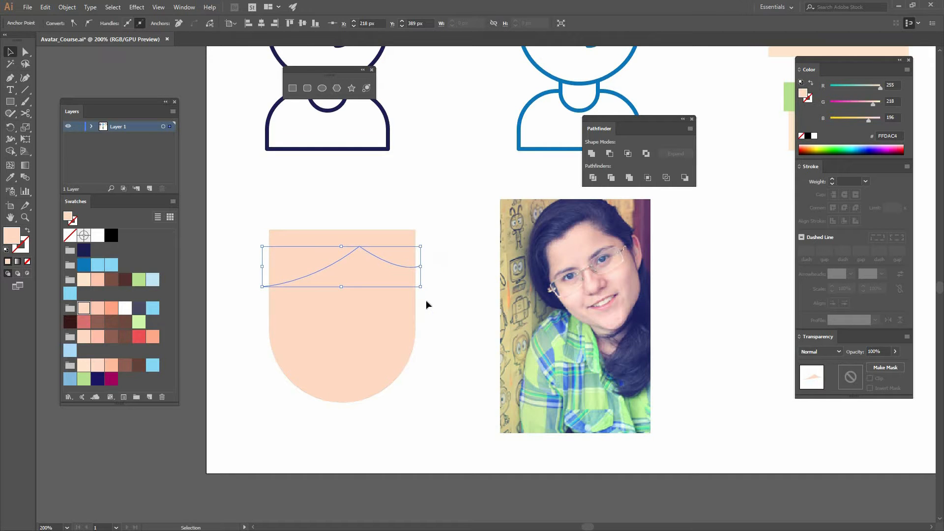
{"action": "key", "text": "Delete"}
- Shorten the face shape to about 130 px tall from its bottom edge and slightly round its two top corners
{"action": "left_click", "coordinate": [387, 340]}
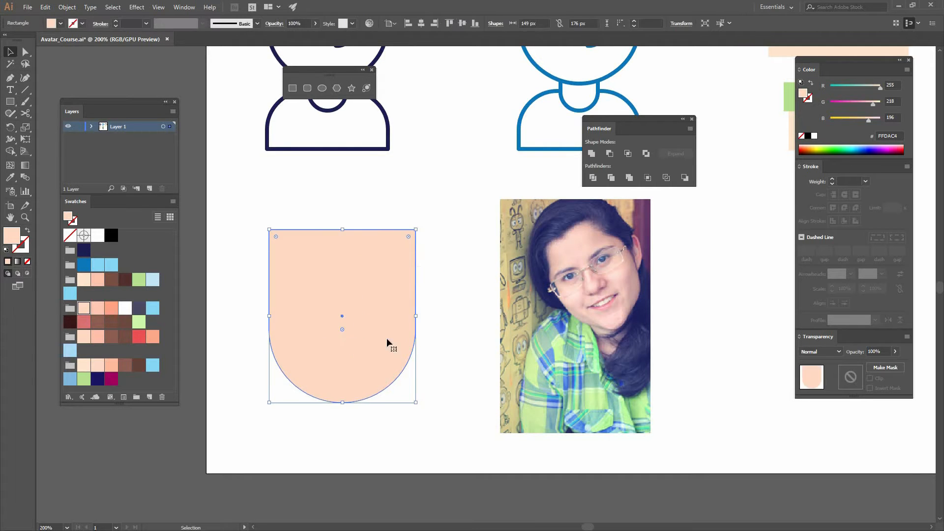
{"action": "left_click", "coordinate": [439, 365]}
{"action": "left_click", "coordinate": [382, 370]}
{"action": "left_click_drag", "start_coordinate": [342, 403], "coordinate": [364, 358]}
{"action": "key", "text": "a"}
{"action": "left_click_drag", "start_coordinate": [353, 295], "coordinate": [415, 325]}
{"action": "left_click", "coordinate": [416, 329]}
{"action": "key", "text": "v"}
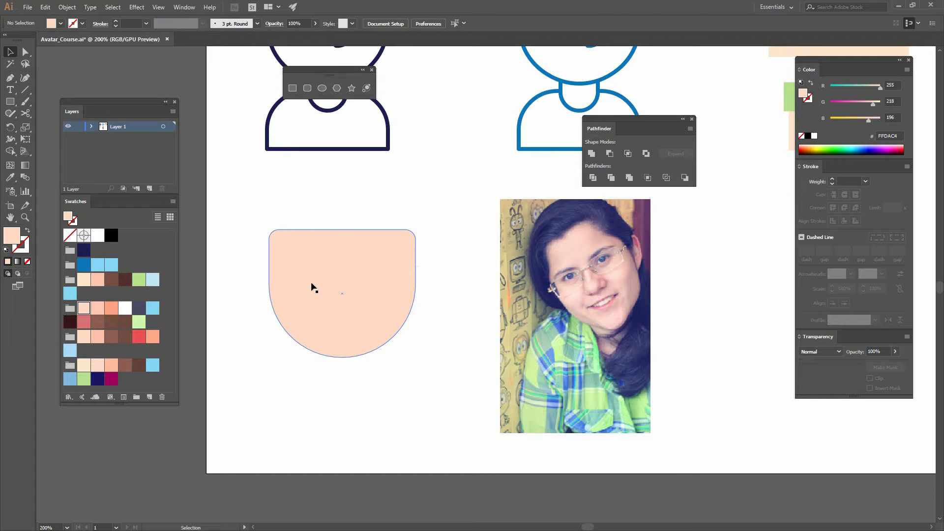
- Move the hairline path straight up about 17 px so its peak meets the face's top edge
{"action": "left_click_drag", "start_coordinate": [311, 273], "coordinate": [315, 260]}
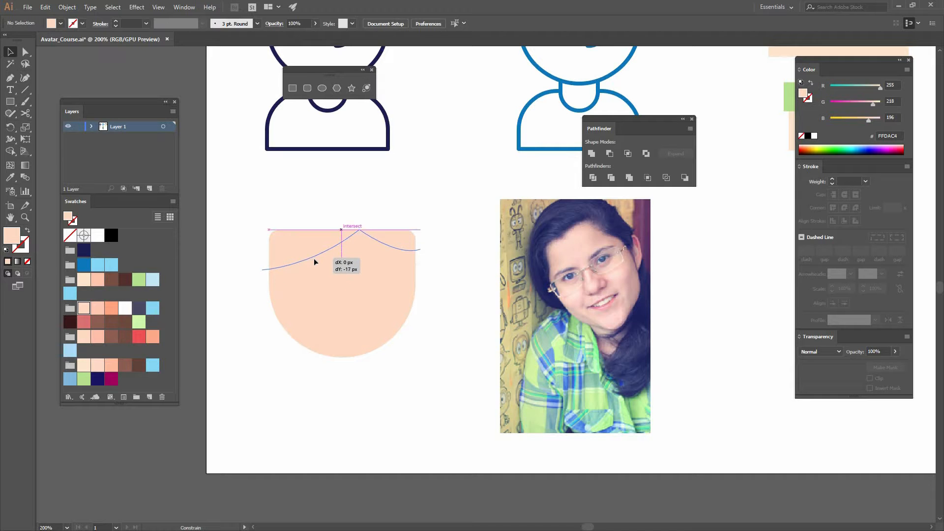
{"action": "left_click_drag", "start_coordinate": [451, 215], "coordinate": [462, 211]}
{"action": "left_click", "coordinate": [461, 254]}
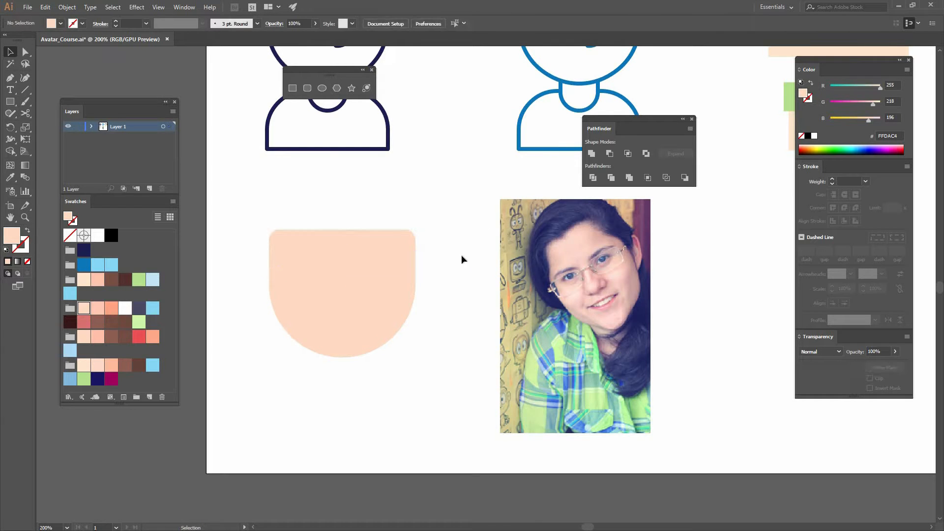
- Give the hairline path a black 1 pt stroke and no fill
{"action": "left_click_drag", "start_coordinate": [320, 213], "coordinate": [431, 256]}
{"action": "left_click", "coordinate": [385, 244]}
{"action": "key", "text": "x"}
{"action": "left_click", "coordinate": [111, 236]}
{"action": "key", "text": "x"}
{"action": "left_click", "coordinate": [419, 225]}
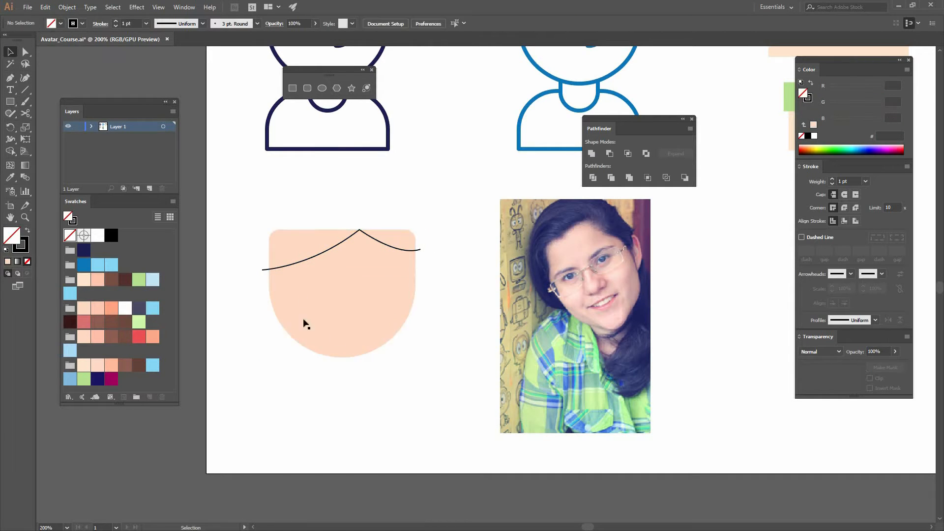
- Stretch the face shape downward to a height of 149 px
{"action": "left_click", "coordinate": [376, 321]}
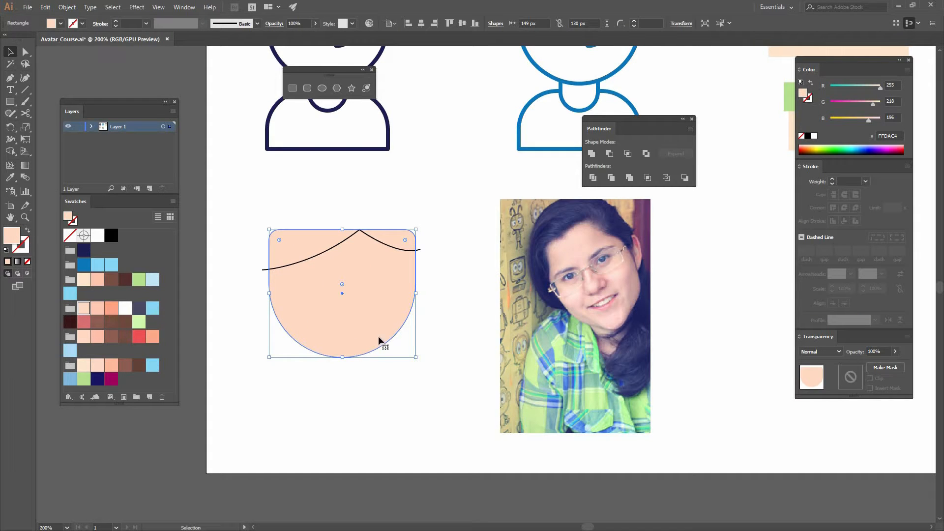
{"action": "left_click_drag", "start_coordinate": [342, 375], "coordinate": [342, 377]}
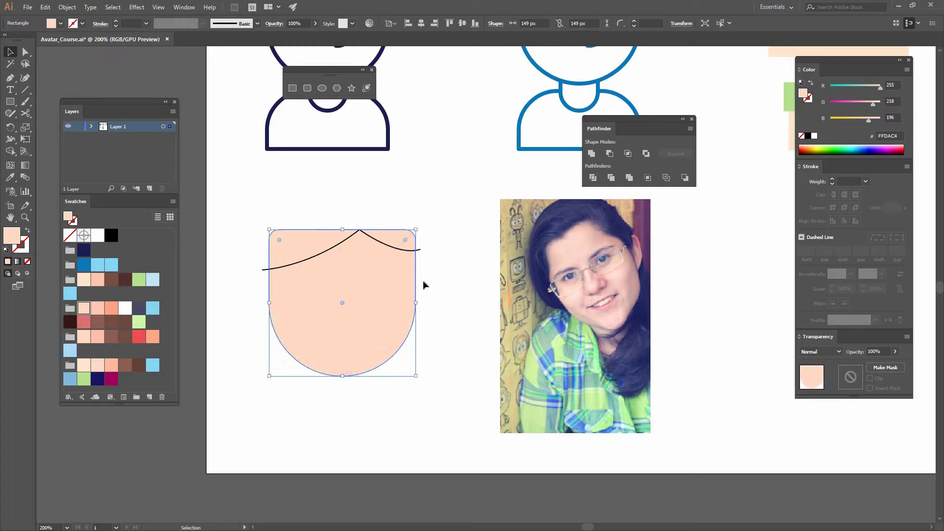
{"action": "left_click", "coordinate": [426, 330]}
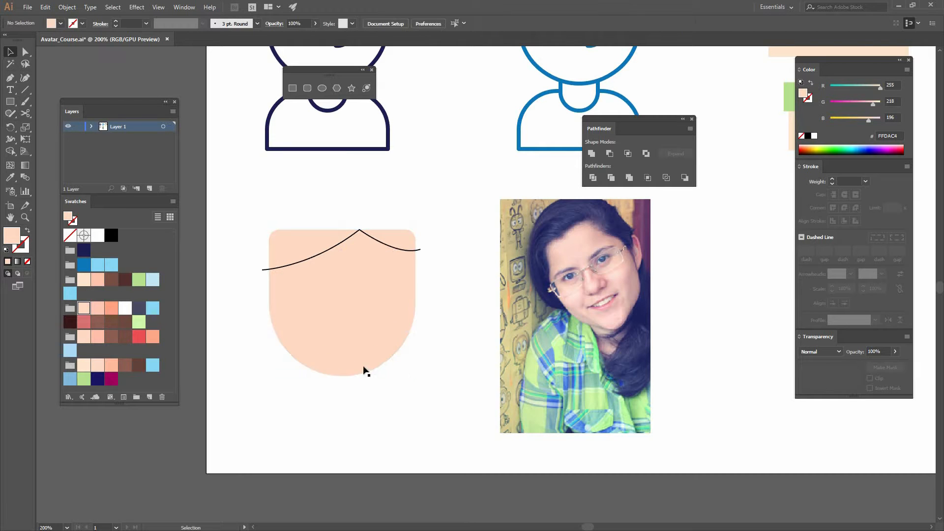
- Shift the hairline path slightly down and split the face along it with the Pathfinder Divide operation
{"action": "left_click", "coordinate": [385, 250]}
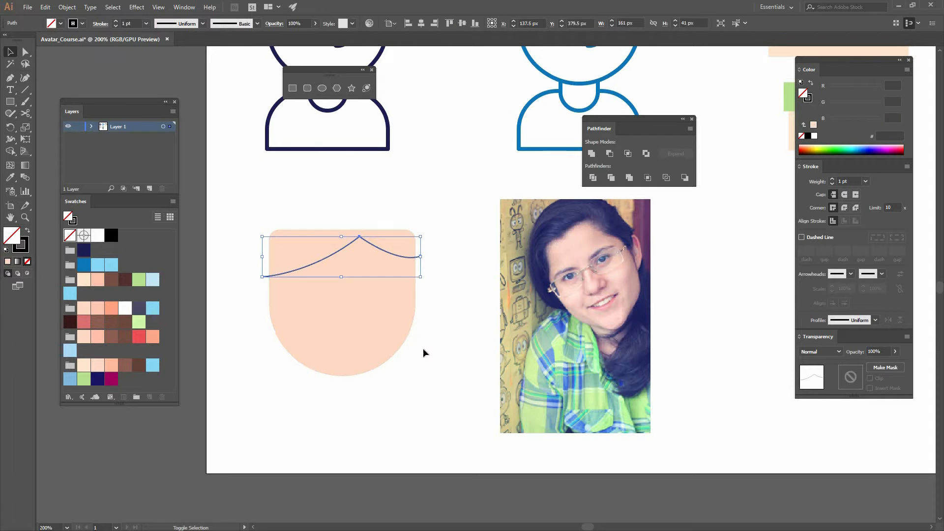
{"action": "left_click_drag", "start_coordinate": [265, 178], "coordinate": [427, 363]}
{"action": "left_click", "coordinate": [596, 180]}
{"action": "left_click", "coordinate": [596, 181]}
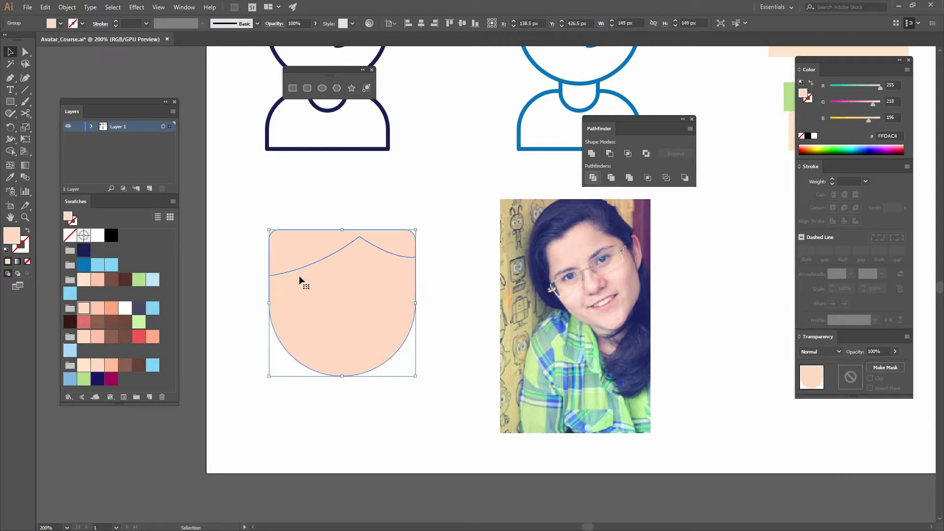
{"action": "key", "text": "ctrl+shift+a"}
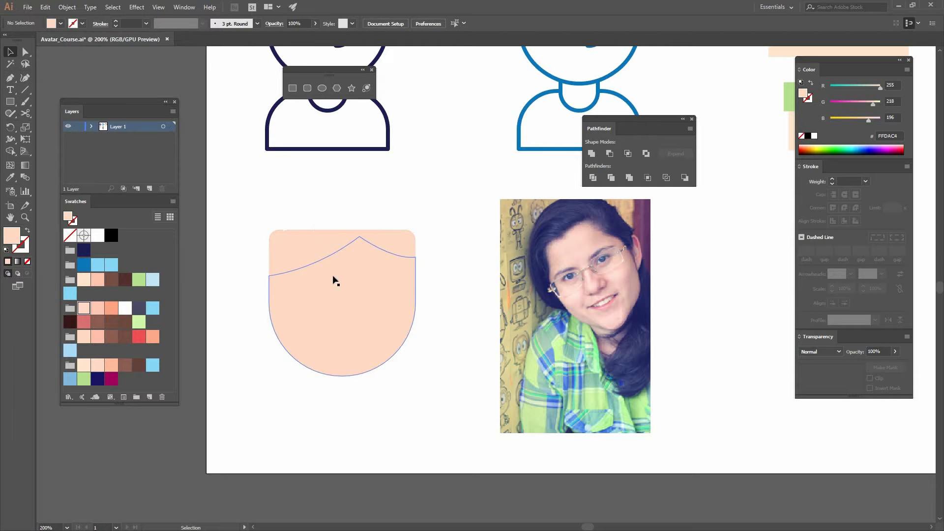
{"action": "left_click_drag", "start_coordinate": [361, 301], "coordinate": [561, 231]}
{"action": "key", "text": "ctrl+z"}
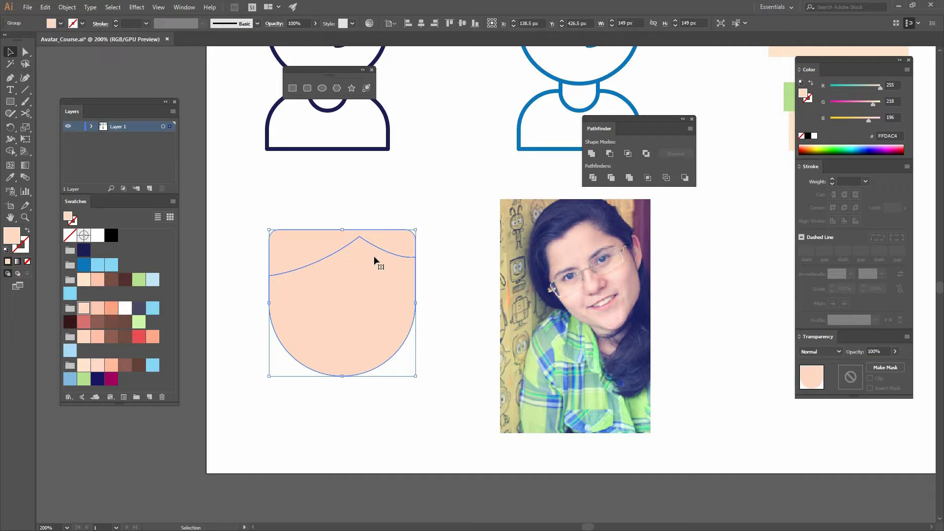
- Ungroup the divided face and delete the piece above the hairline
{"action": "left_click", "coordinate": [65, 8]}
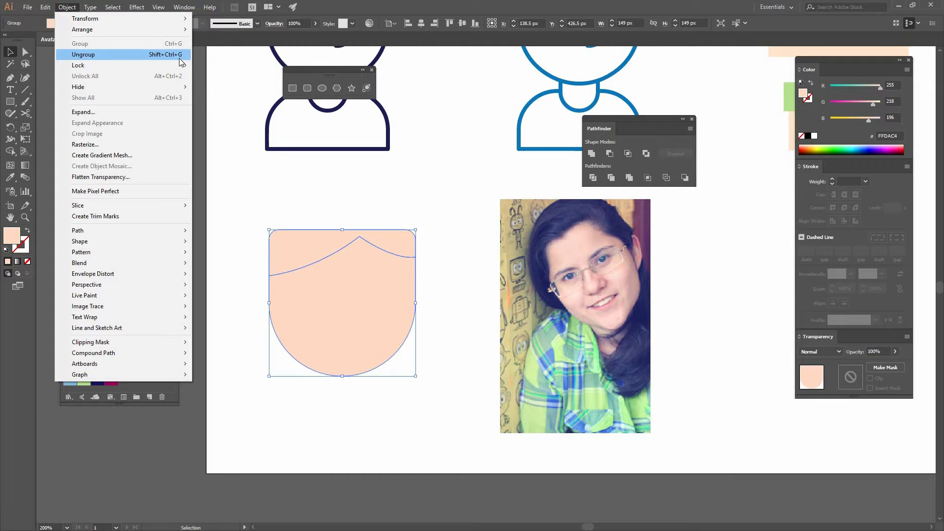
{"action": "left_click", "coordinate": [178, 55]}
{"action": "left_click", "coordinate": [401, 226]}
{"action": "left_click", "coordinate": [401, 240]}
{"action": "key", "text": "Delete"}
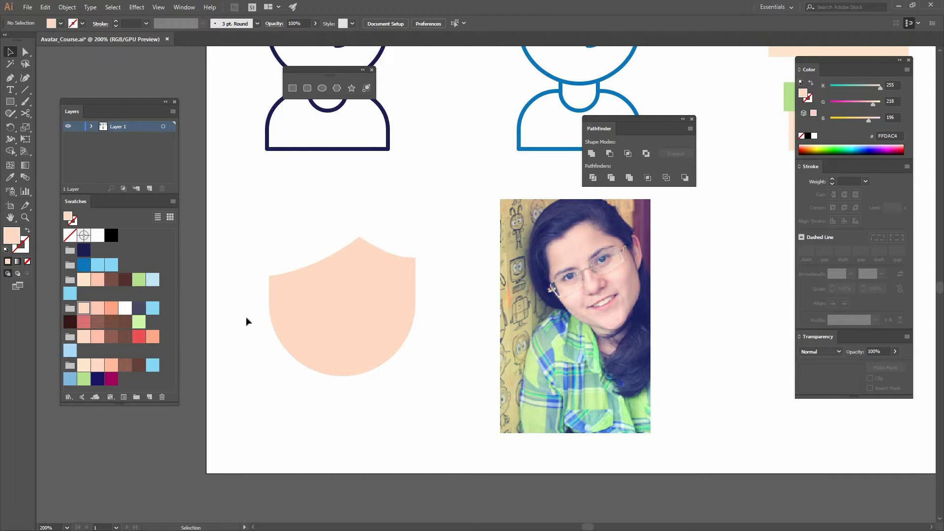
{"action": "scroll", "coordinate": [285, 306], "scroll_direction": "left", "scroll_amount": 3}
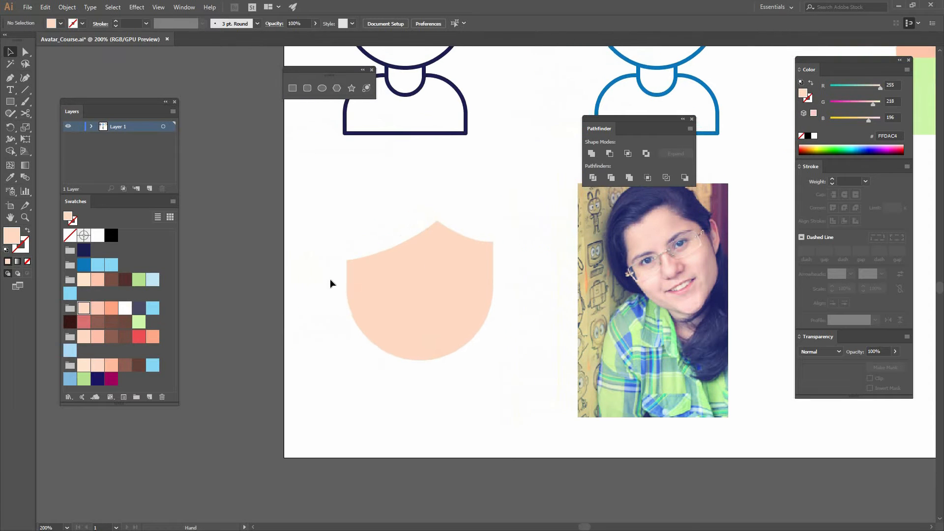
{"action": "key", "text": "ctrl+plus"}
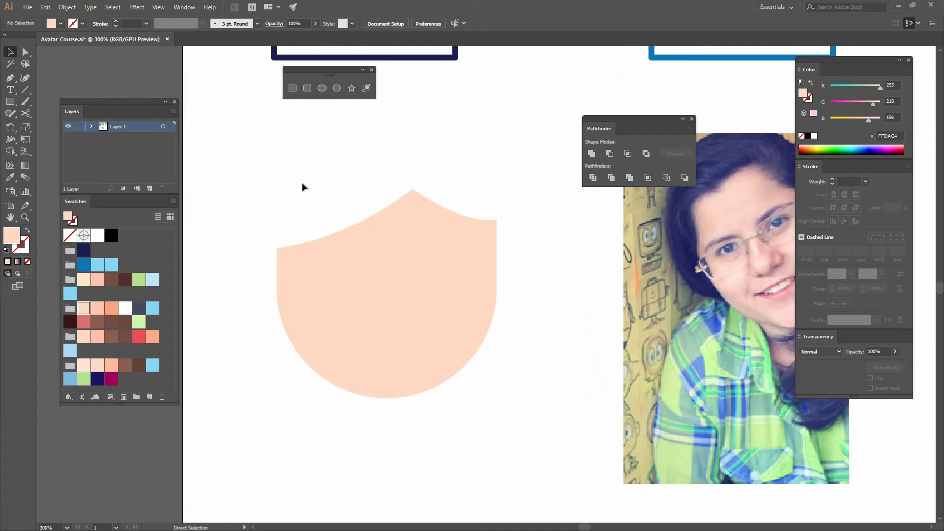
{"action": "left_click_drag", "start_coordinate": [295, 190], "coordinate": [332, 174]}
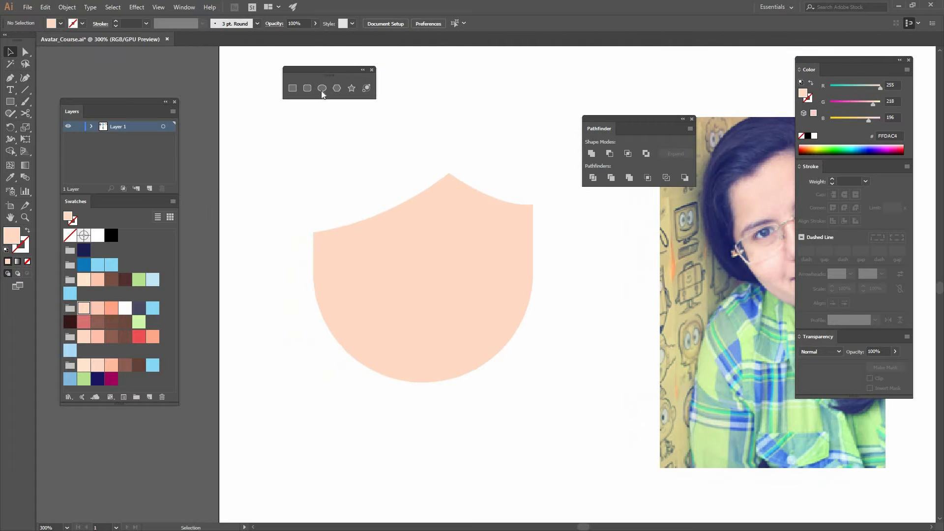
{"action": "left_click_drag", "start_coordinate": [308, 273], "coordinate": [352, 291]}
{"action": "key", "text": "ctrl+z"}
- Draw a closed rounded ear overlapping the face's left edge with the Pen tool and fill it with the darker skin tone FFC5AD
{"action": "left_click", "coordinate": [10, 78]}
{"action": "left_click_drag", "start_coordinate": [300, 250], "coordinate": [276, 259]}
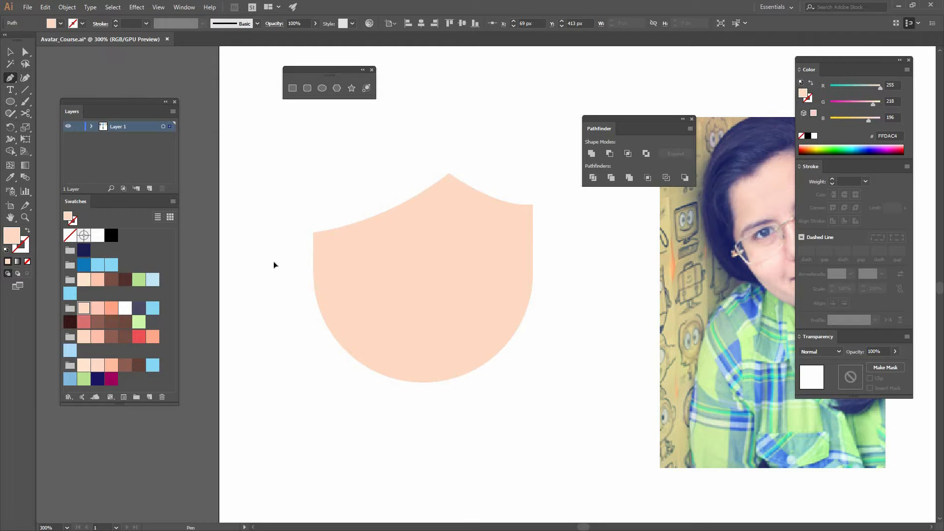
{"action": "left_click_drag", "start_coordinate": [320, 282], "coordinate": [358, 259]}
{"action": "left_click", "coordinate": [320, 253]}
{"action": "left_click", "coordinate": [285, 247]}
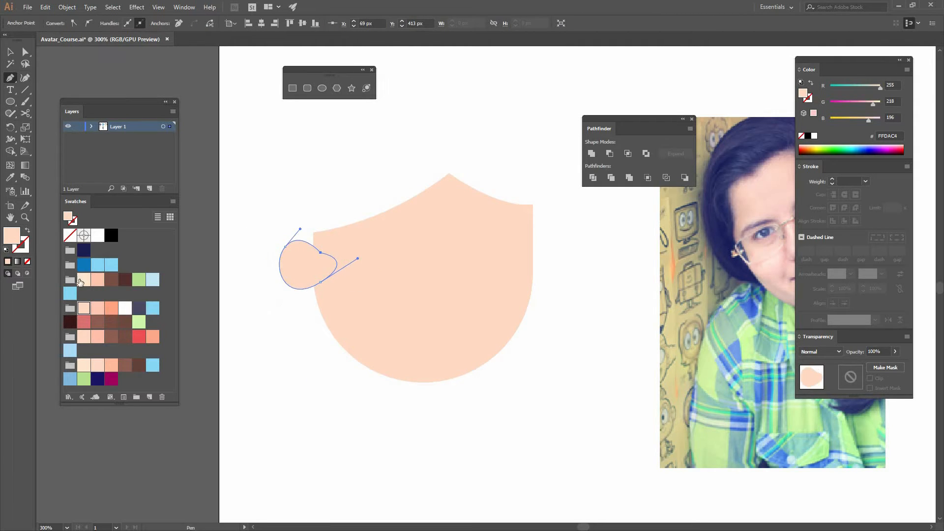
{"action": "left_click", "coordinate": [97, 279]}
{"action": "key", "text": "v"}
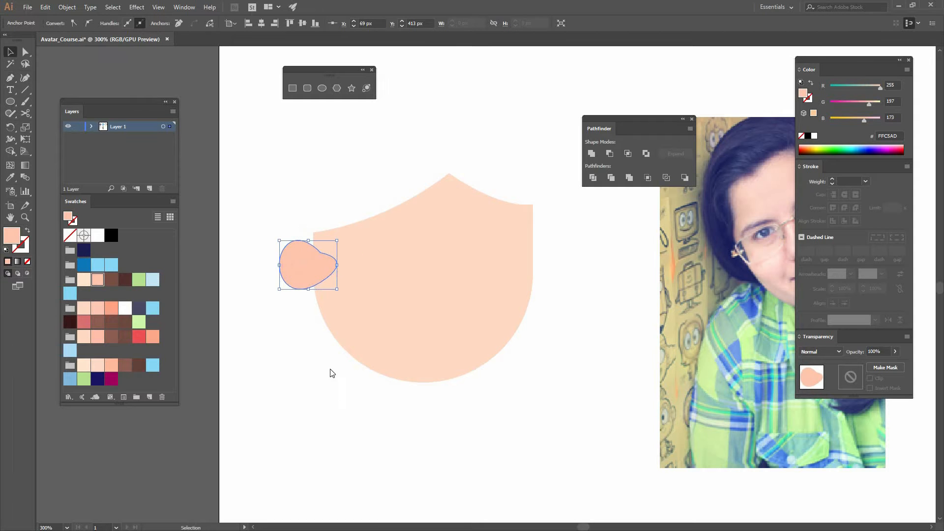
- Send the ear behind the face shape and select it again
{"action": "right_click", "coordinate": [303, 253]}
{"action": "mouse_move", "coordinate": [330, 406]}
{"action": "left_click", "coordinate": [246, 438]}
{"action": "left_click", "coordinate": [331, 412]}
{"action": "key", "text": "space"}
{"action": "left_click_drag", "start_coordinate": [330, 412], "coordinate": [255, 422]}
{"action": "left_click", "coordinate": [223, 292]}
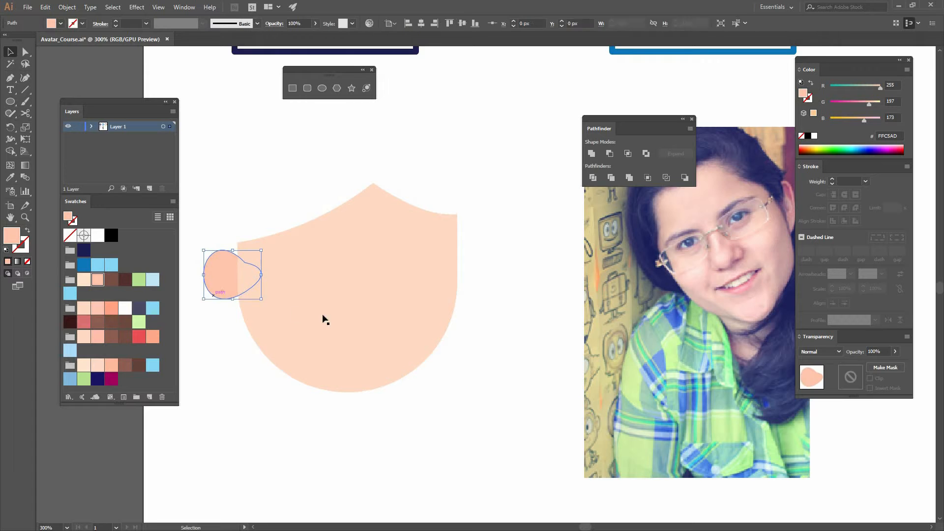
- Draw a small open chevron pointing toward the face inside the left ear with the Pen tool
{"action": "left_click", "coordinate": [224, 375]}
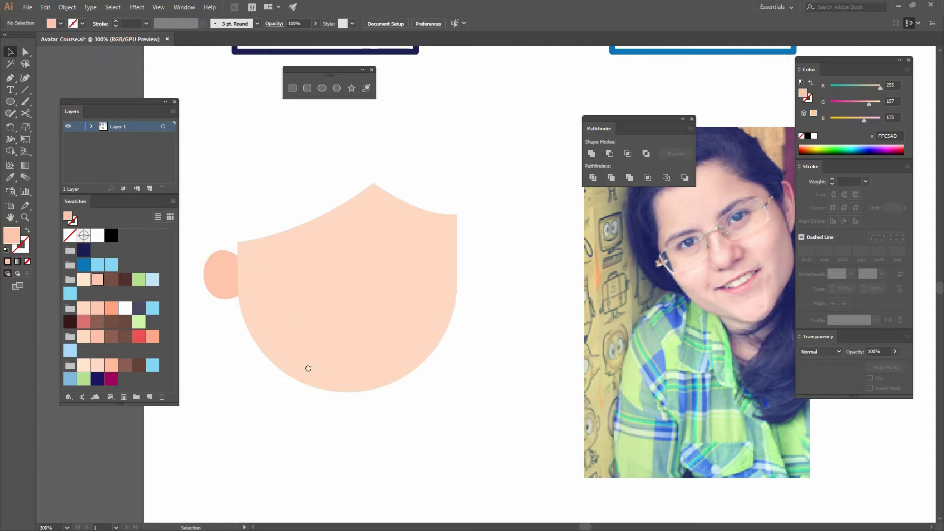
{"action": "scroll", "coordinate": [316, 297], "scroll_direction": "left", "scroll_amount": 5}
{"action": "key", "text": "ctrl+plus"}
{"action": "key", "text": "p"}
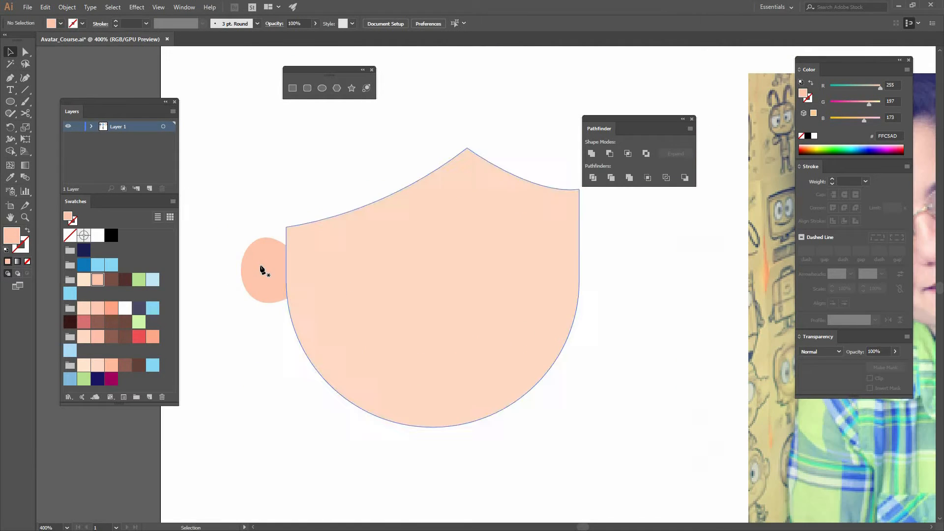
{"action": "left_click", "coordinate": [259, 263]}
{"action": "left_click_drag", "start_coordinate": [274, 276], "coordinate": [259, 287]}
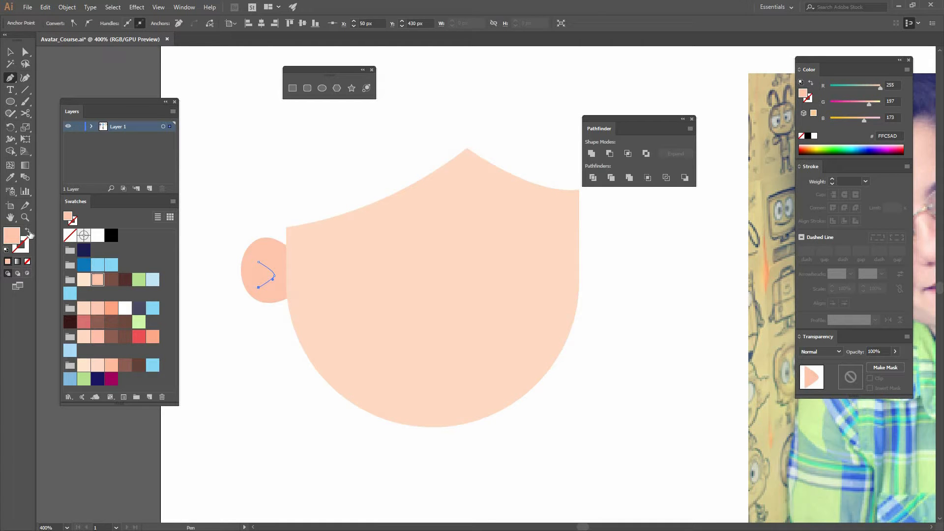
- Give the ear chevron no fill and a 3 pt FFA282 stroke with round caps and round corners
{"action": "key", "text": "shift+x"}
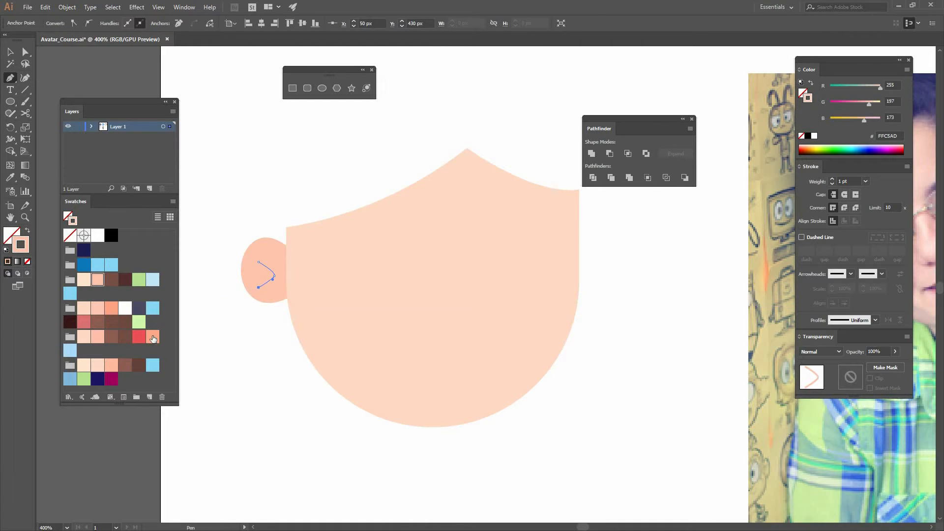
{"action": "left_click", "coordinate": [112, 309]}
{"action": "left_click", "coordinate": [866, 182]}
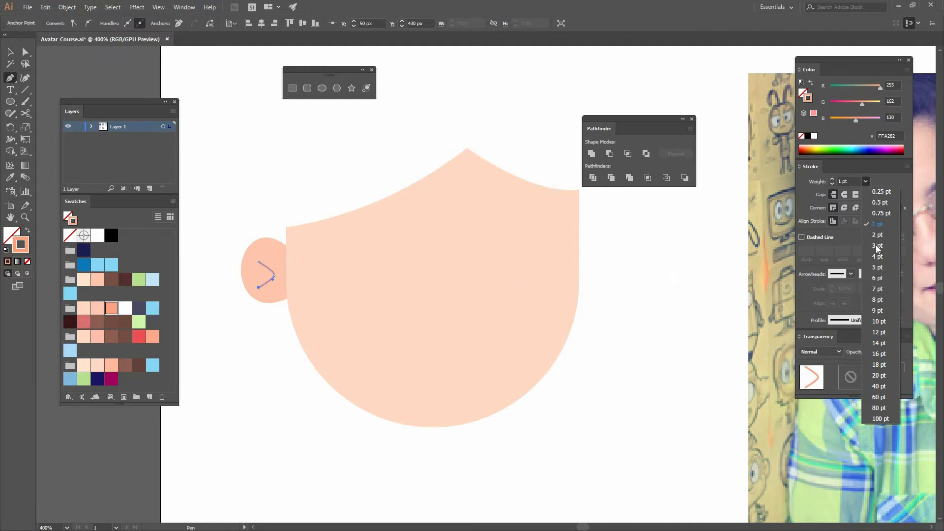
{"action": "left_click", "coordinate": [877, 246]}
{"action": "key", "text": "v"}
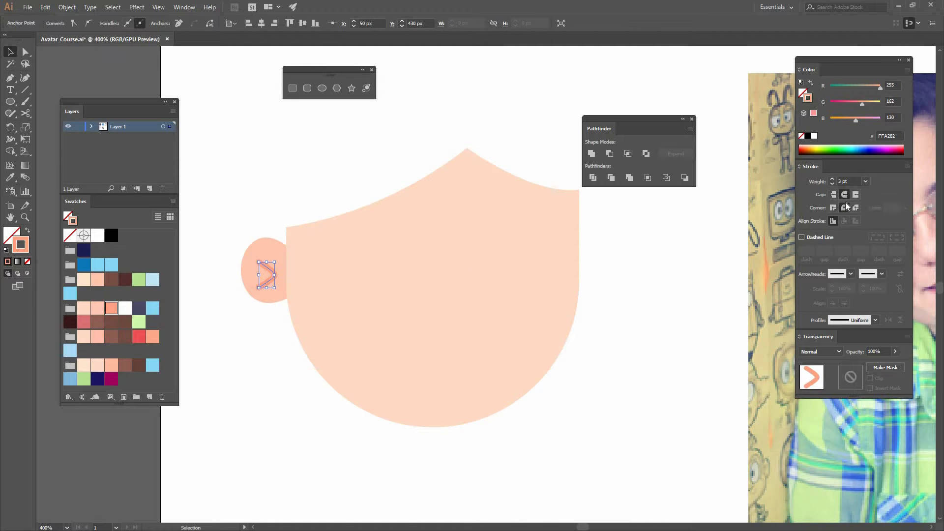
{"action": "key", "text": "ctrl+shift+a"}
{"action": "left_click_drag", "start_coordinate": [274, 271], "coordinate": [273, 273]}
{"action": "key", "text": "ctrl+z"}
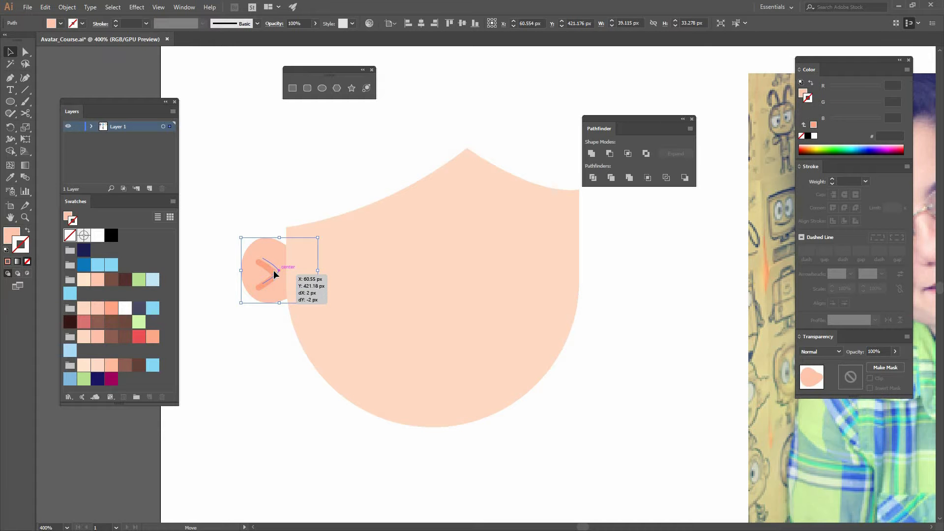
{"action": "left_click", "coordinate": [275, 188]}
- Reflect a copy of the left ear and its chevron across the vertical axis and place it on the face's right edge
{"action": "scroll", "coordinate": [264, 188], "scroll_direction": "right", "scroll_amount": 3}
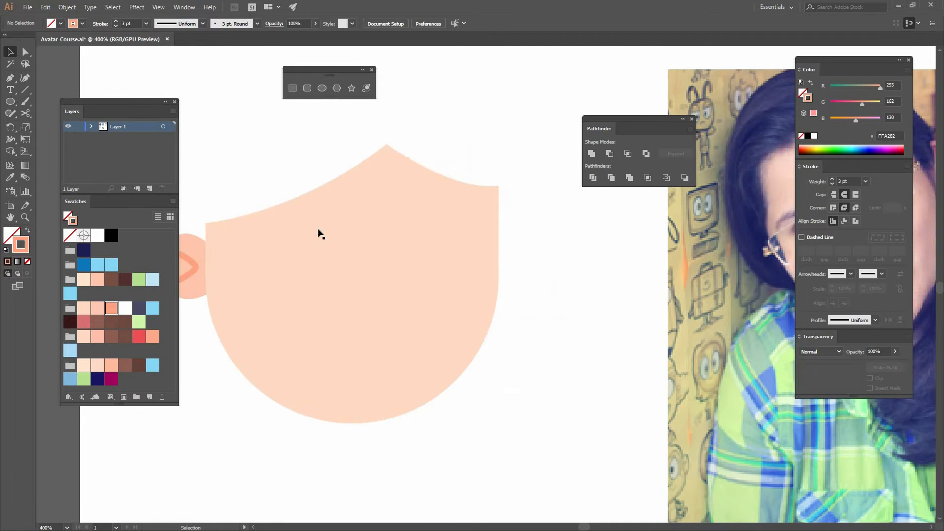
{"action": "key", "text": "ctrl+minus"}
{"action": "left_click_drag", "start_coordinate": [232, 223], "coordinate": [232, 298]}
{"action": "right_click", "coordinate": [253, 267]}
{"action": "mouse_move", "coordinate": [290, 399]}
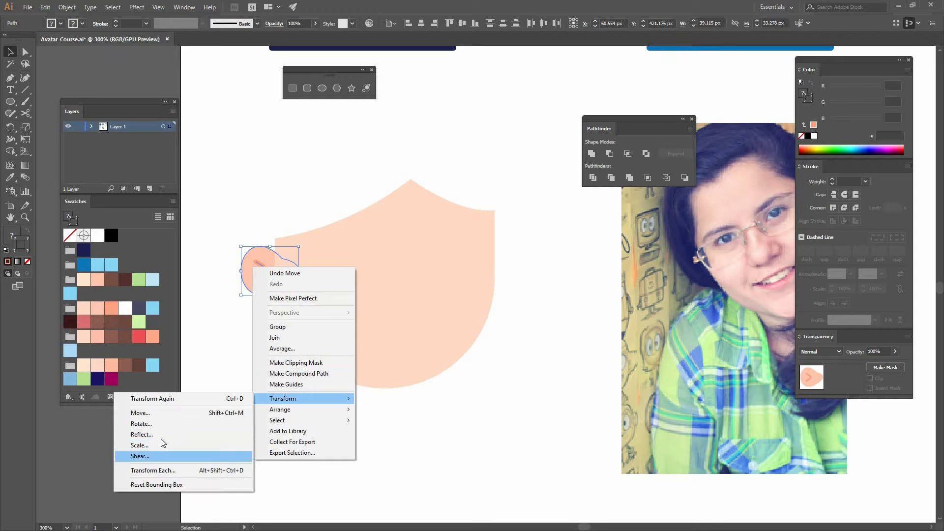
{"action": "left_click", "coordinate": [197, 434]}
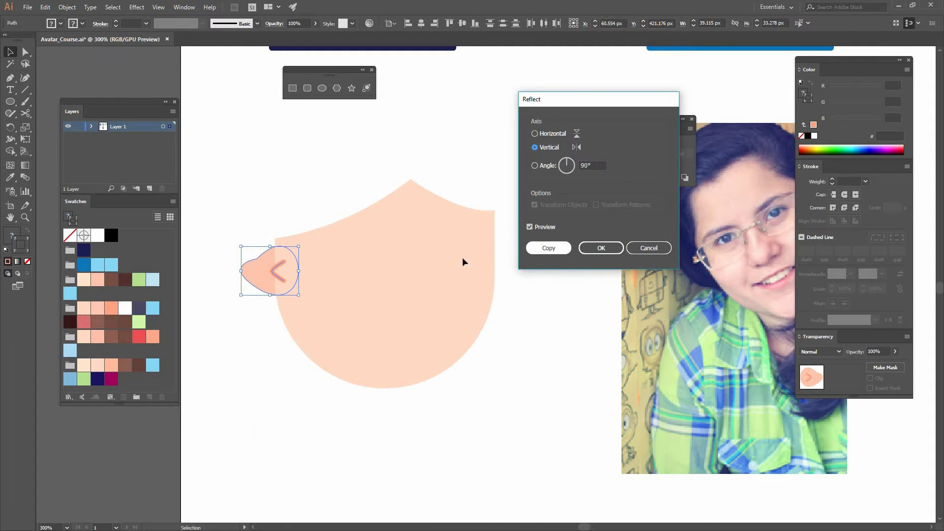
{"action": "left_click", "coordinate": [551, 248]}
{"action": "left_click_drag", "start_coordinate": [275, 276], "coordinate": [495, 274]}
- Send the right ear and its chevron behind the face and deselect them
{"action": "right_click", "coordinate": [495, 274]}
{"action": "mouse_move", "coordinate": [532, 422]}
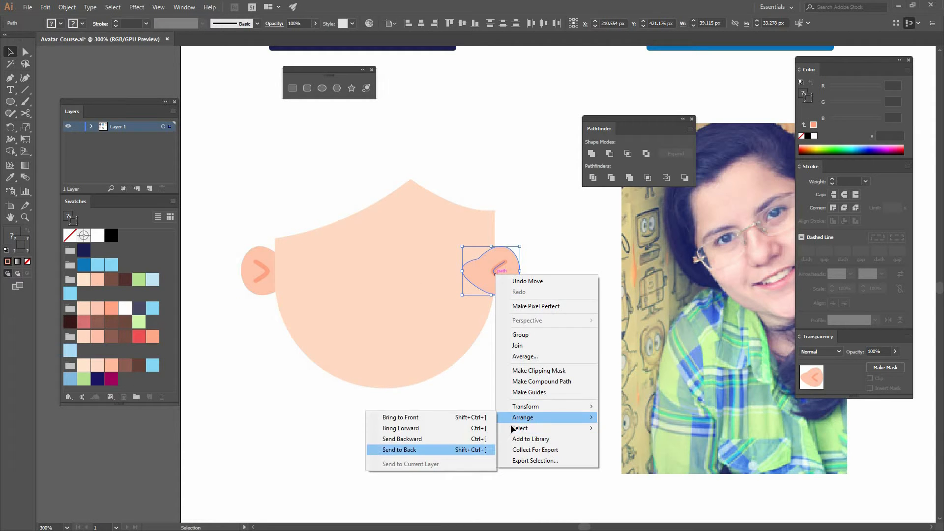
{"action": "left_click", "coordinate": [462, 448]}
{"action": "left_click", "coordinate": [591, 220]}
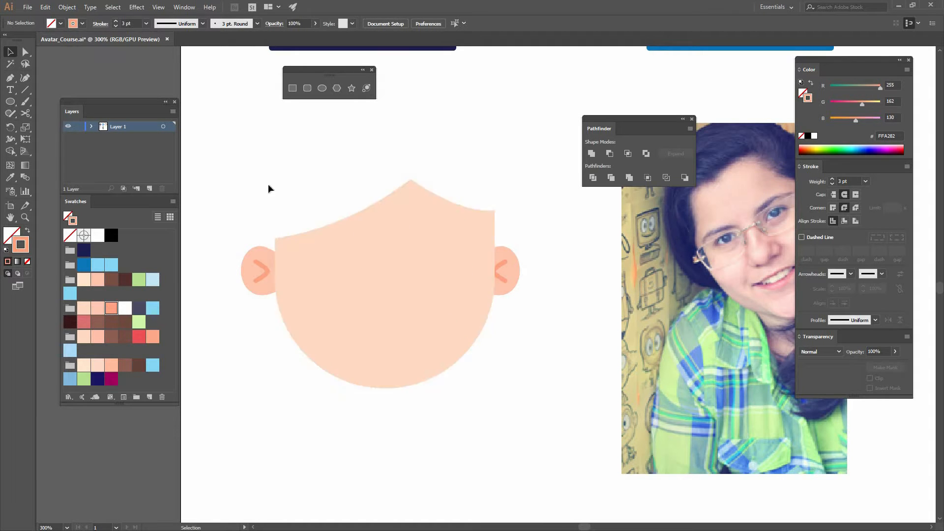
- Draw a closed hair shape with a notched top over the head from ear to ear and fill it with brown 8F5E53, without stroke
{"action": "key", "text": "p"}
{"action": "left_click", "coordinate": [258, 255]}
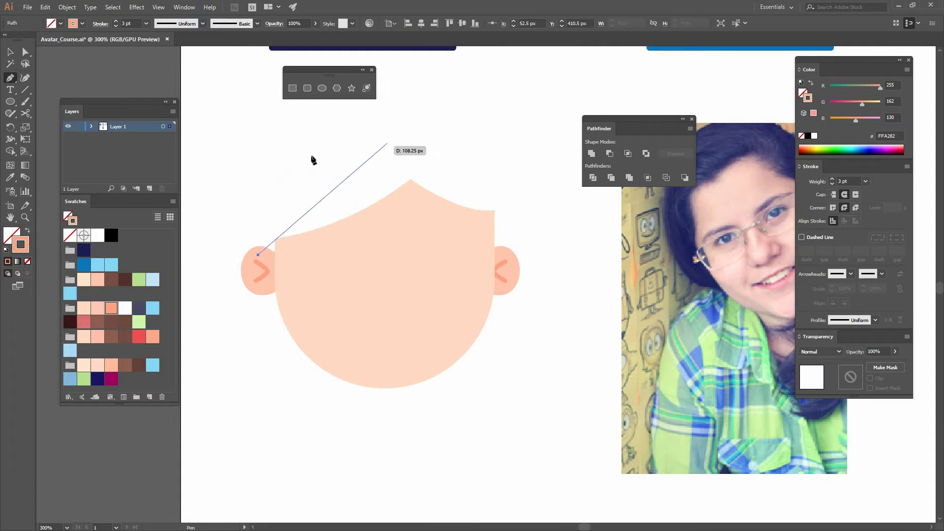
{"action": "left_click_drag", "start_coordinate": [316, 148], "coordinate": [391, 113]}
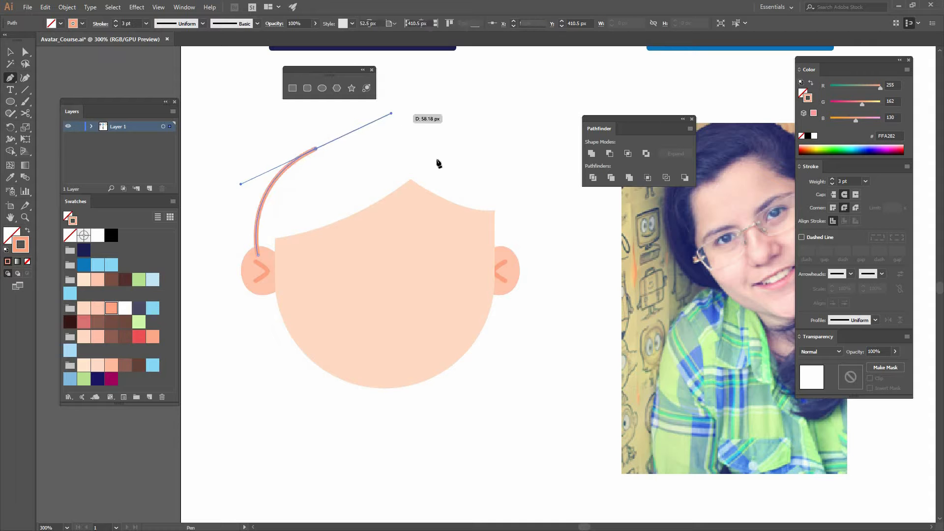
{"action": "mouse_move", "coordinate": [440, 159]}
{"action": "left_mouse_down"}
{"action": "mouse_move", "coordinate": [484, 155]}
{"action": "mouse_move", "coordinate": [521, 171]}
{"action": "left_mouse_up"}
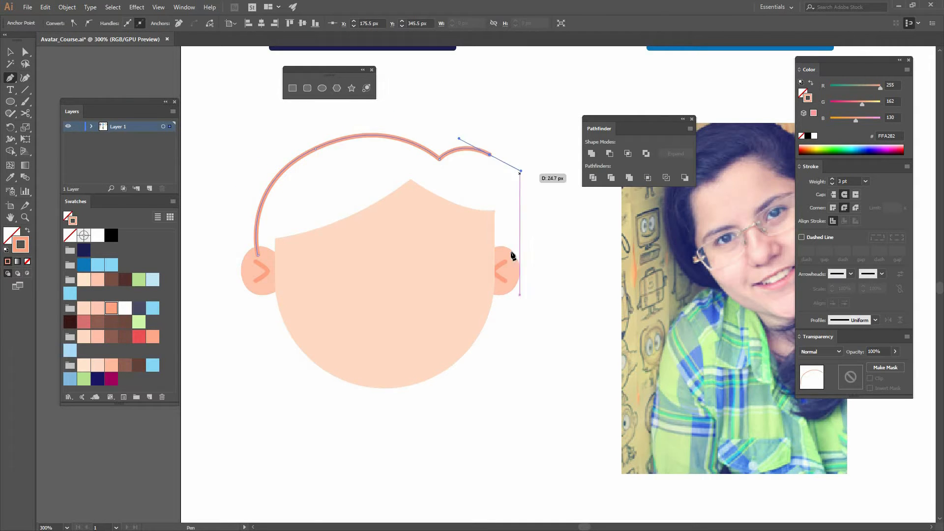
{"action": "left_click_drag", "start_coordinate": [506, 268], "coordinate": [486, 294]}
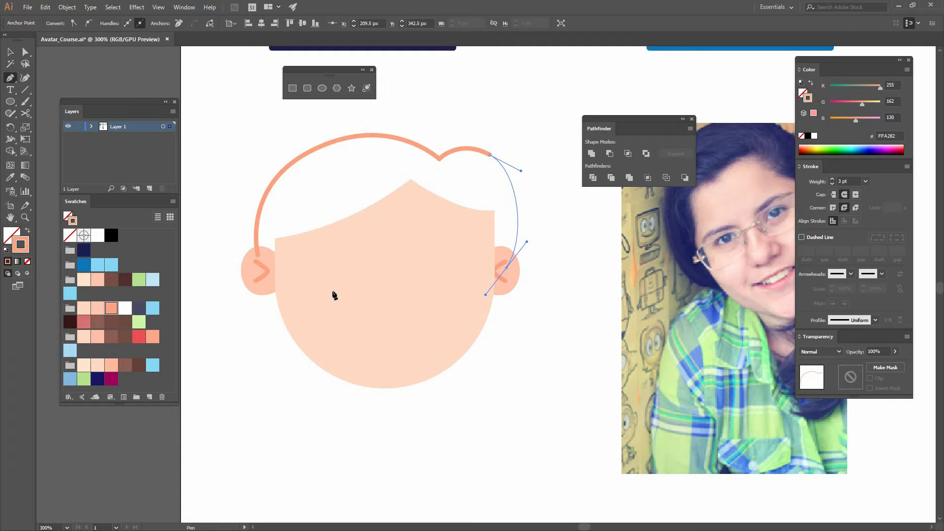
{"action": "left_click", "coordinate": [257, 257]}
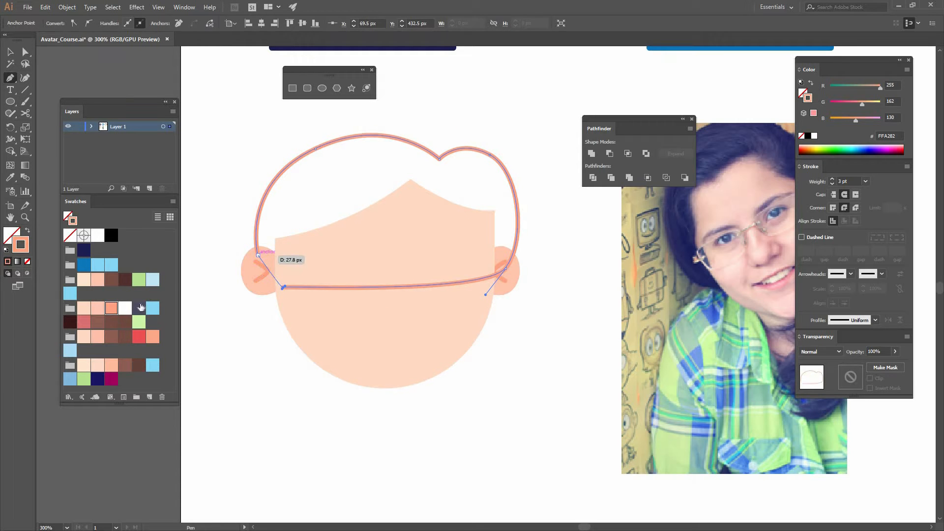
{"action": "left_click", "coordinate": [97, 322]}
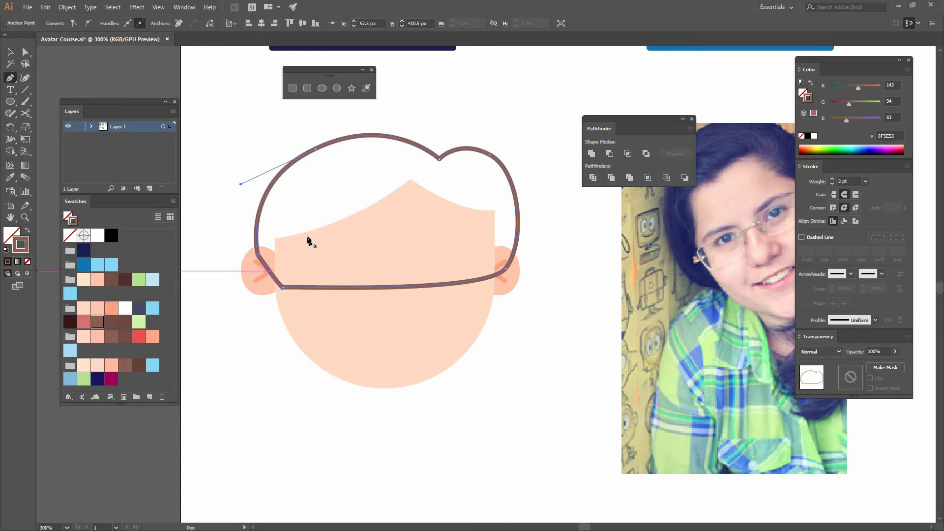
{"action": "key", "text": "shift+x"}
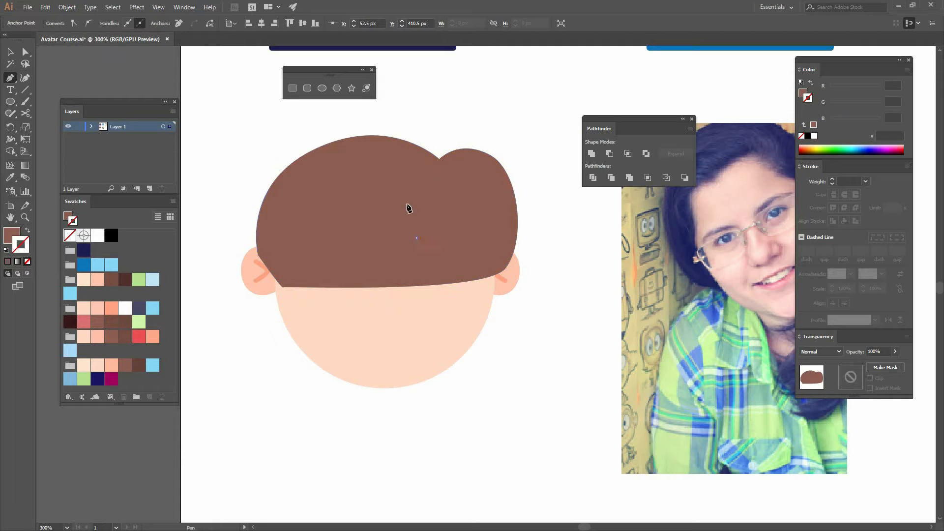
{"action": "right_click", "coordinate": [401, 211]}
{"action": "mouse_move", "coordinate": [430, 365]}
{"action": "left_click", "coordinate": [353, 395]}
{"action": "left_click", "coordinate": [353, 395]}
{"action": "left_click", "coordinate": [363, 248]}
{"action": "key", "text": "ctrl+z"}
{"action": "key", "text": "ctrl+z"}
- Select the brown hair shape and send it behind the face and ears
{"action": "key", "text": "v"}
{"action": "left_click", "coordinate": [427, 227]}
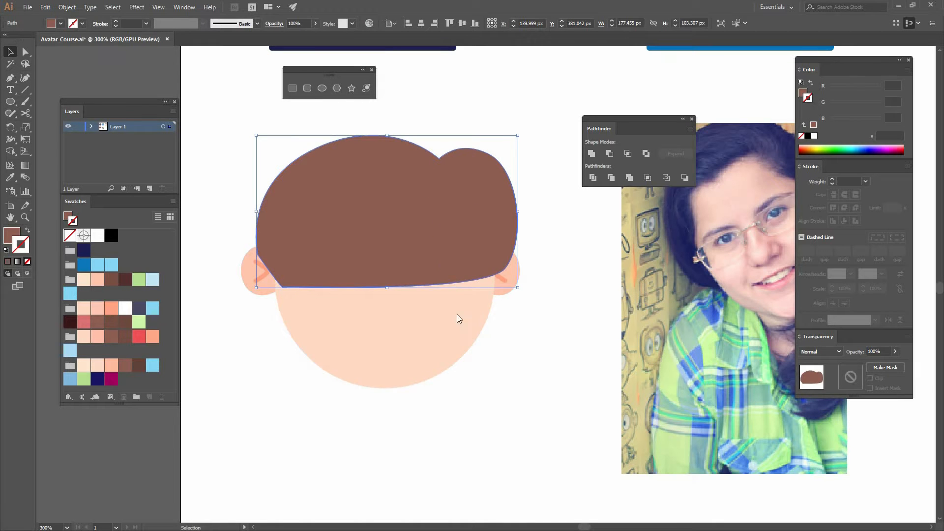
{"action": "right_click", "coordinate": [437, 211]}
{"action": "mouse_move", "coordinate": [467, 363]}
{"action": "left_click", "coordinate": [341, 395]}
- Move the hair's upper-left anchor point slightly outward with Direct Selection to widen that side
{"action": "key", "text": "a"}
{"action": "left_click_drag", "start_coordinate": [315, 148], "coordinate": [307, 151]}
{"action": "left_click_drag", "start_coordinate": [453, 163], "coordinate": [453, 162]}
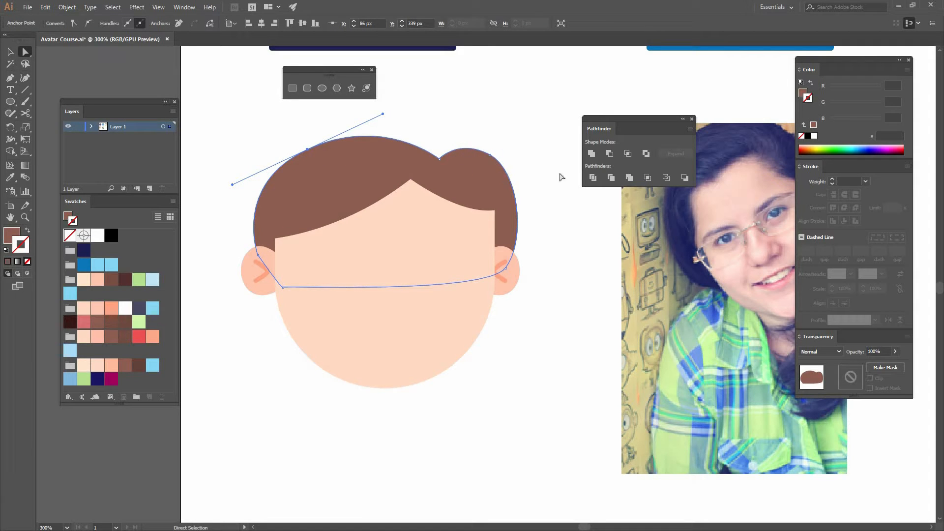
{"action": "key", "text": "ctrl+shift+a"}
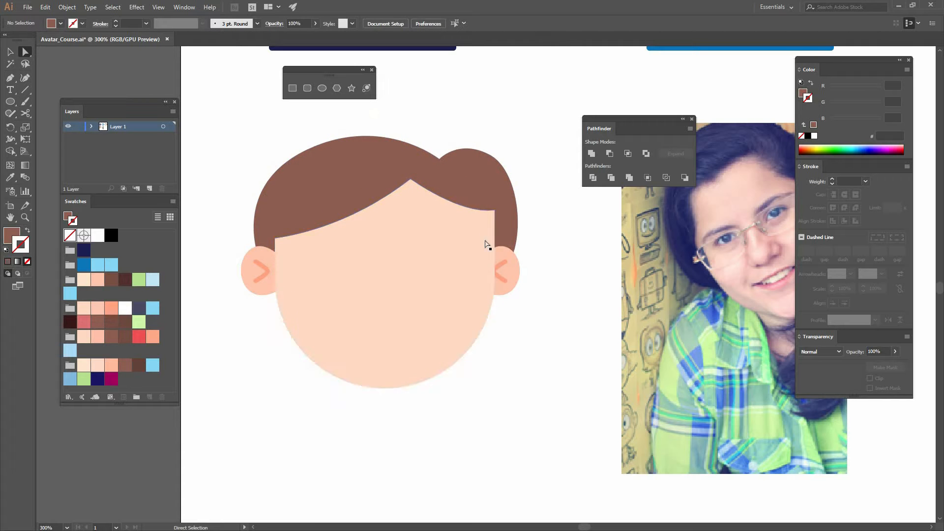
- Draw an ellipse of 36 by 42 px as the left eye, just below the hairline on the face
{"action": "left_click_drag", "start_coordinate": [406, 211], "coordinate": [410, 222]}
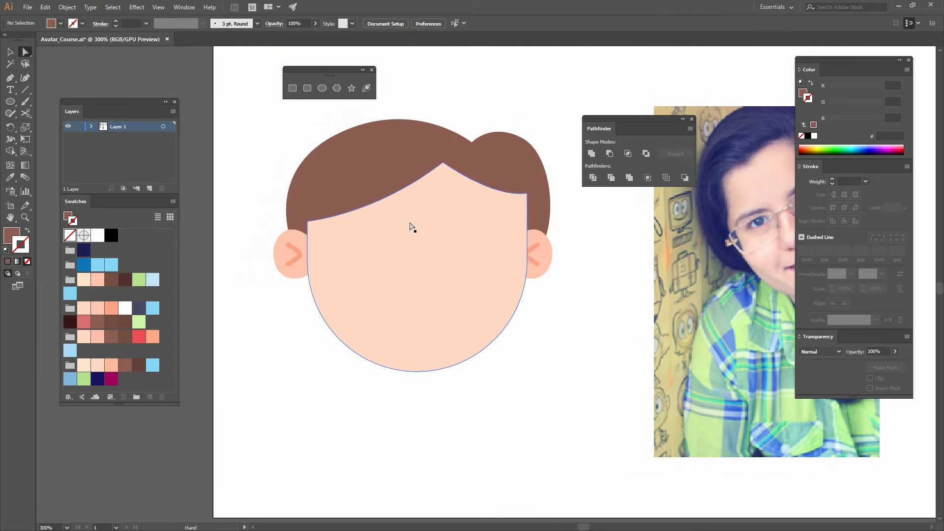
{"action": "key", "text": "ctrl+plus"}
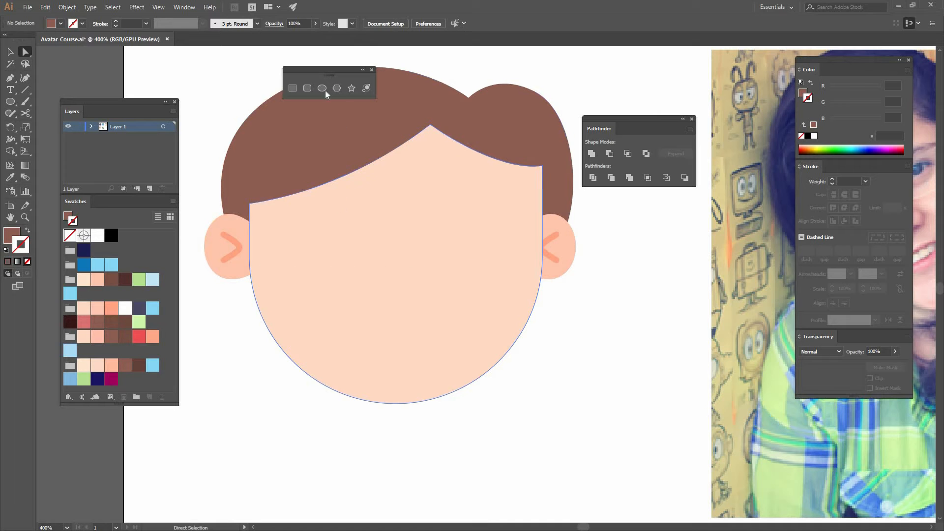
{"action": "key", "text": "l"}
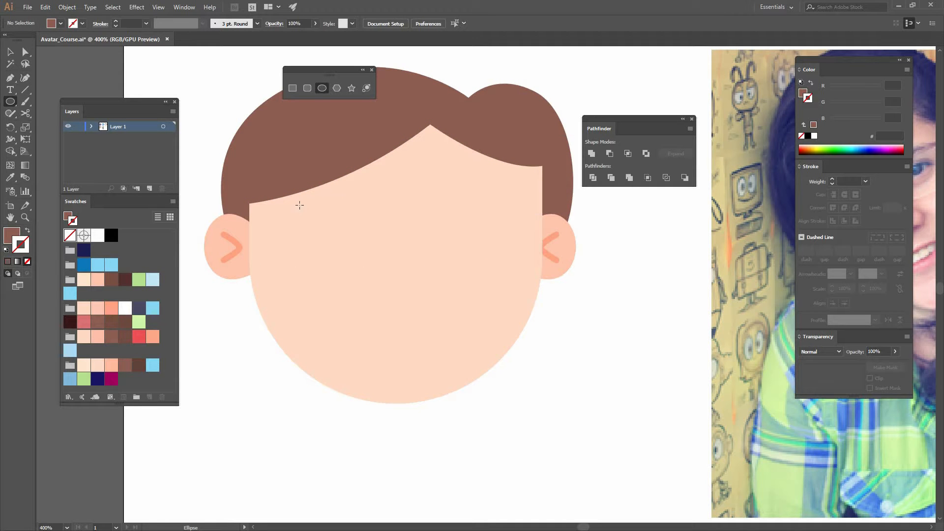
{"action": "left_click_drag", "start_coordinate": [297, 209], "coordinate": [368, 291]}
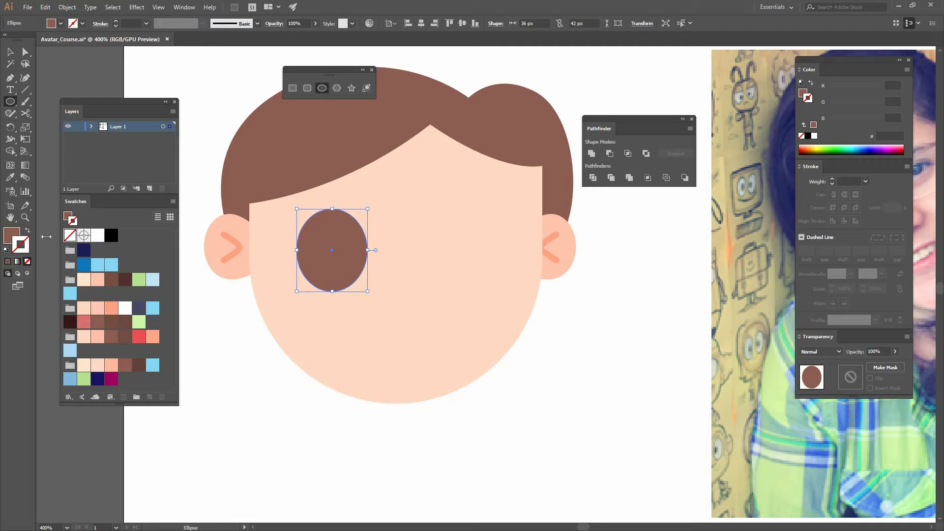
- Fill the eye ellipse with white and shift it slightly up and to the left
{"action": "left_click", "coordinate": [11, 235]}
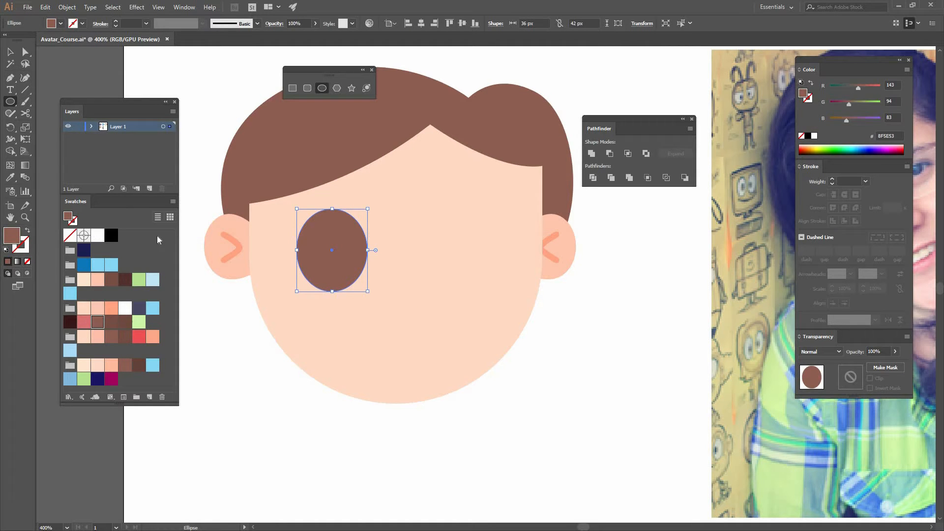
{"action": "left_click", "coordinate": [97, 235]}
{"action": "left_click", "coordinate": [10, 51]}
{"action": "left_click_drag", "start_coordinate": [322, 253], "coordinate": [320, 249]}
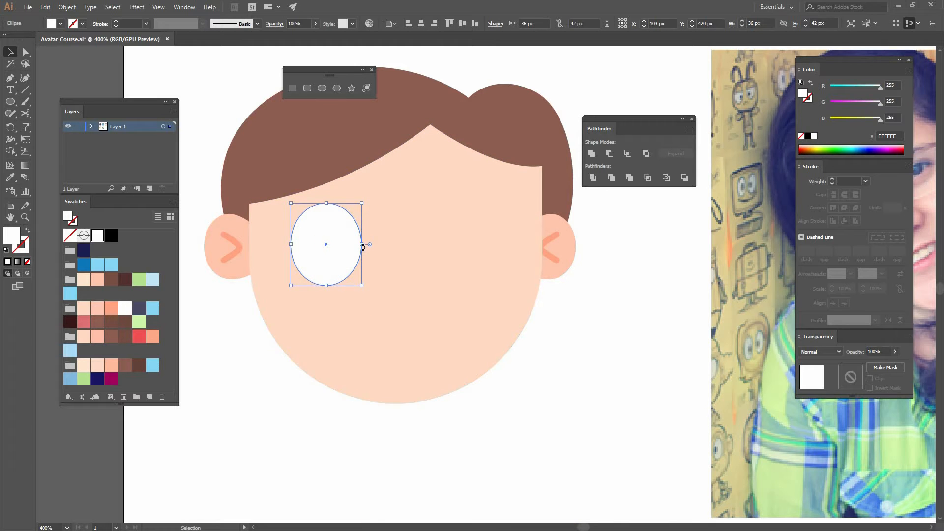
- Draw an 18 by 22 px ellipse inside the white eye as the pupil and fill it with 4D4B64
{"action": "left_click", "coordinate": [322, 88]}
{"action": "left_click_drag", "start_coordinate": [316, 225], "coordinate": [352, 268]}
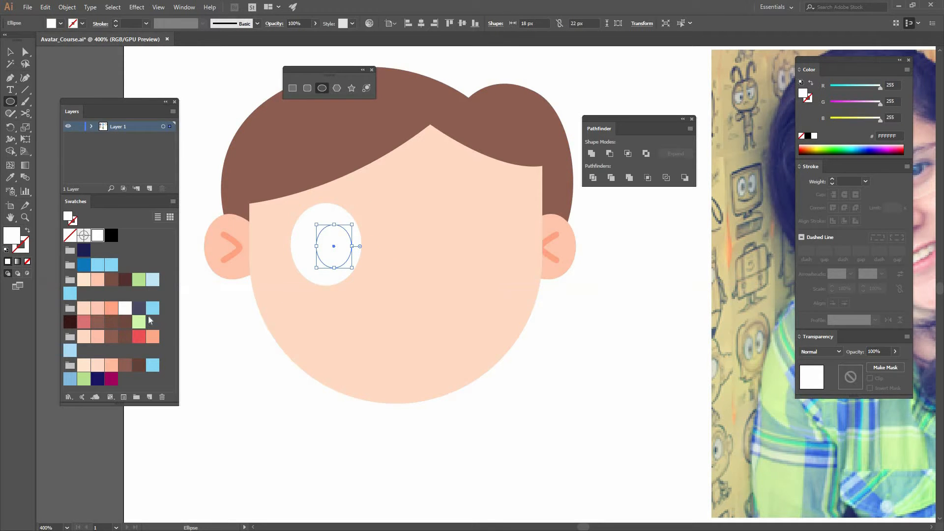
{"action": "left_click", "coordinate": [139, 308]}
{"action": "left_click", "coordinate": [10, 51]}
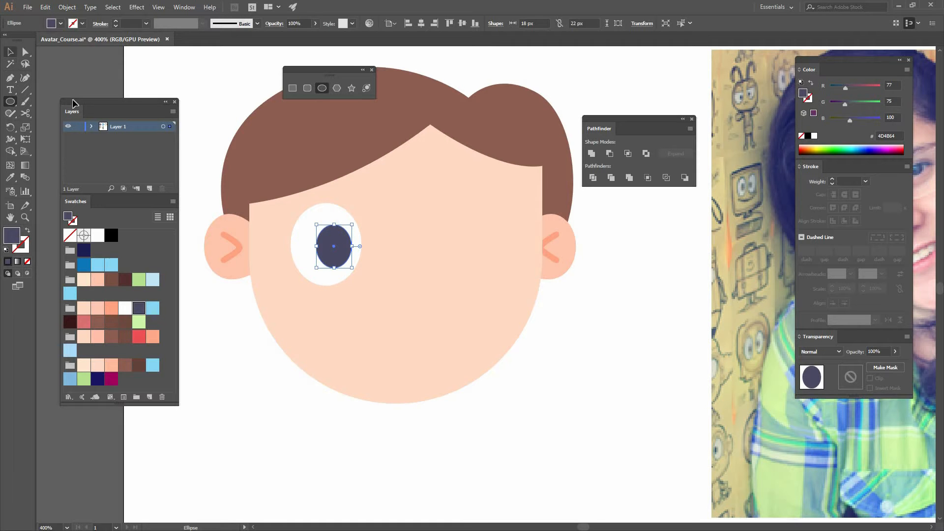
{"action": "left_click", "coordinate": [224, 341]}
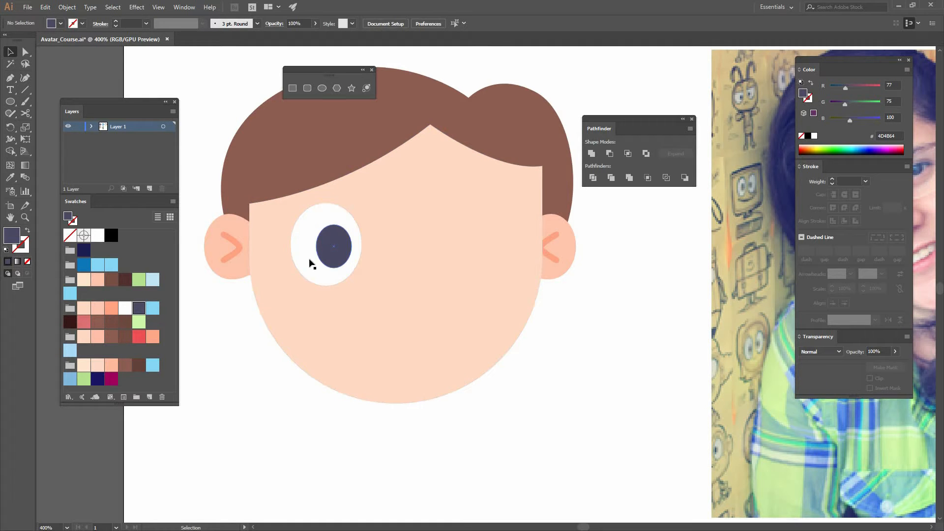
- Shift the pupil slightly left so it sits near the middle of the white eye
{"action": "left_click", "coordinate": [333, 243]}
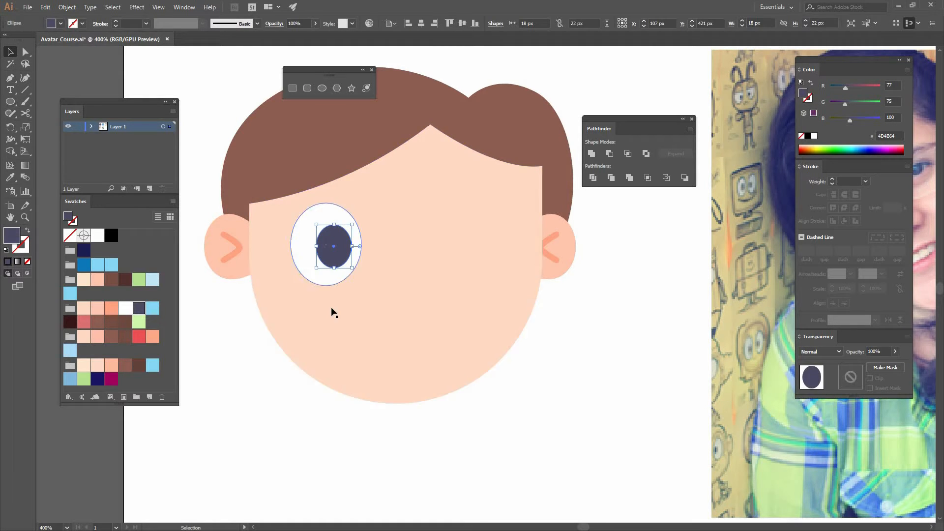
{"action": "left_click", "coordinate": [274, 351]}
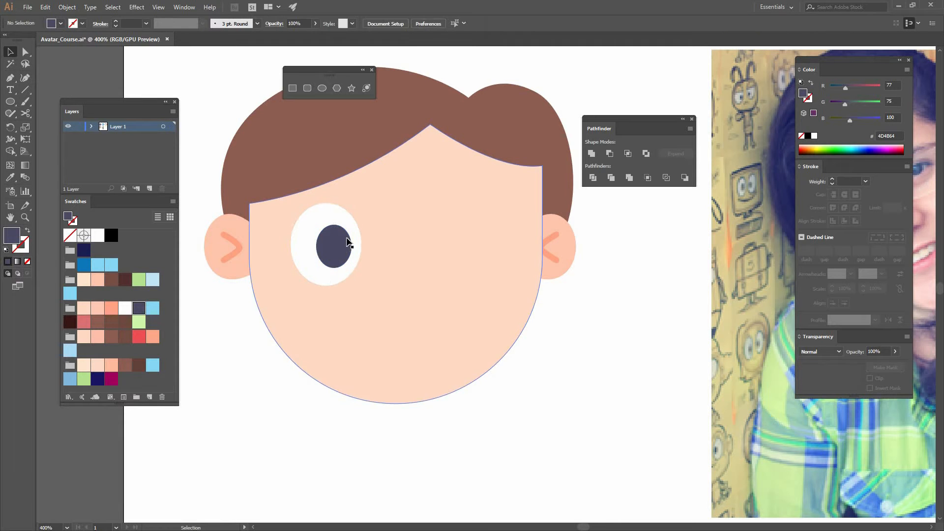
{"action": "left_click_drag", "start_coordinate": [336, 241], "coordinate": [331, 241]}
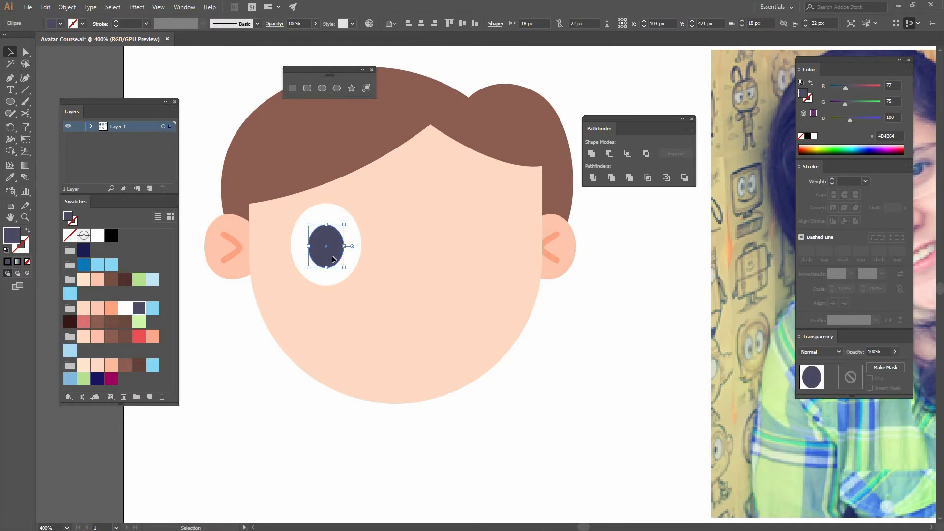
{"action": "left_click", "coordinate": [281, 360]}
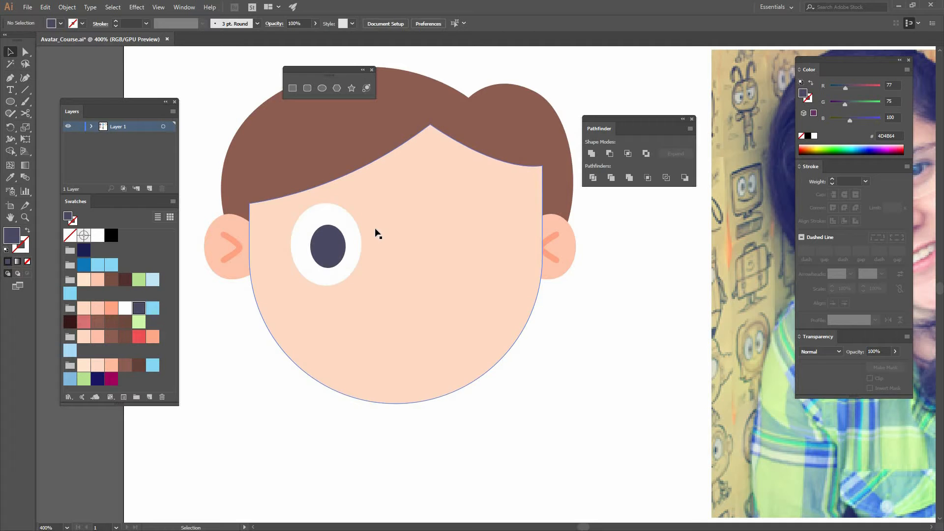
- Scale the dark pupil down slightly inside the white eye
{"action": "left_click", "coordinate": [339, 235]}
{"action": "left_click_drag", "start_coordinate": [346, 225], "coordinate": [344, 227]}
{"action": "left_click", "coordinate": [266, 345]}
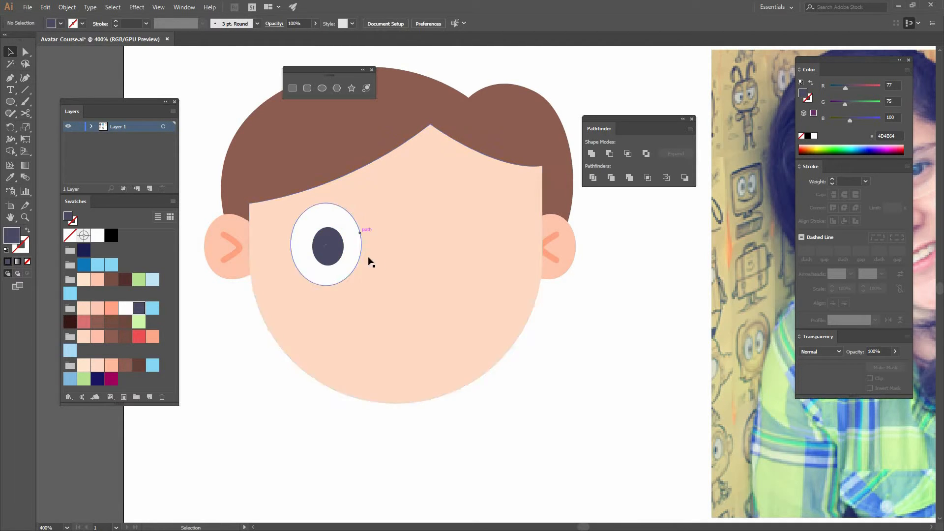
- Copy the white eye ellipse and paste the duplicate in place over the original
{"action": "left_click", "coordinate": [348, 235]}
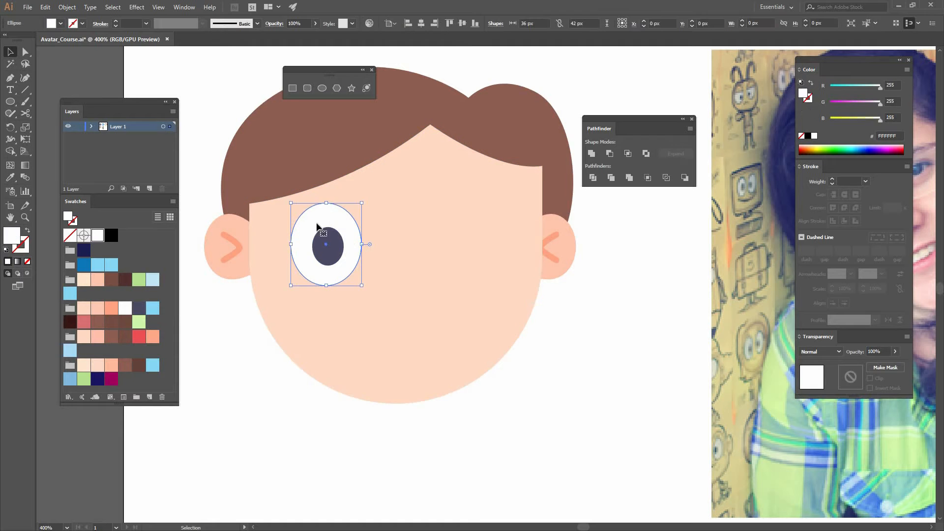
{"action": "left_click", "coordinate": [45, 8]}
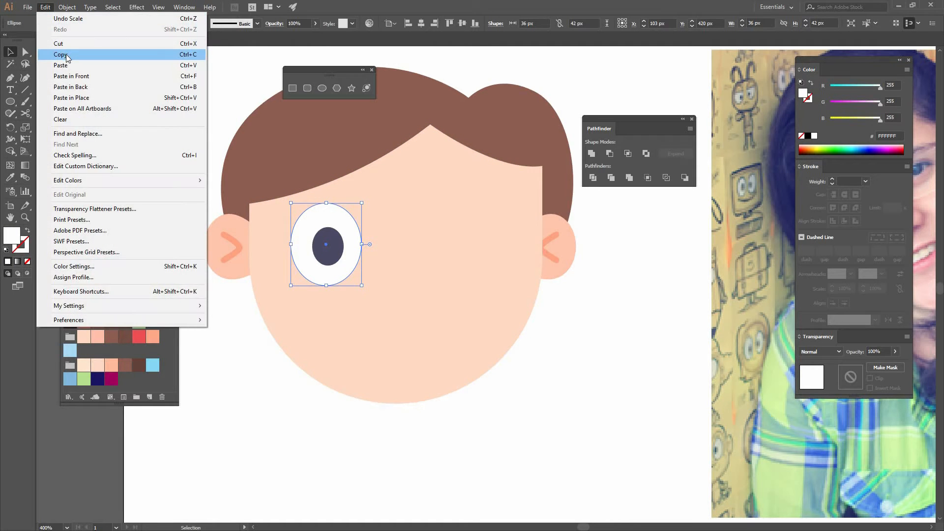
{"action": "left_click", "coordinate": [265, 142]}
{"action": "left_click", "coordinate": [45, 8]}
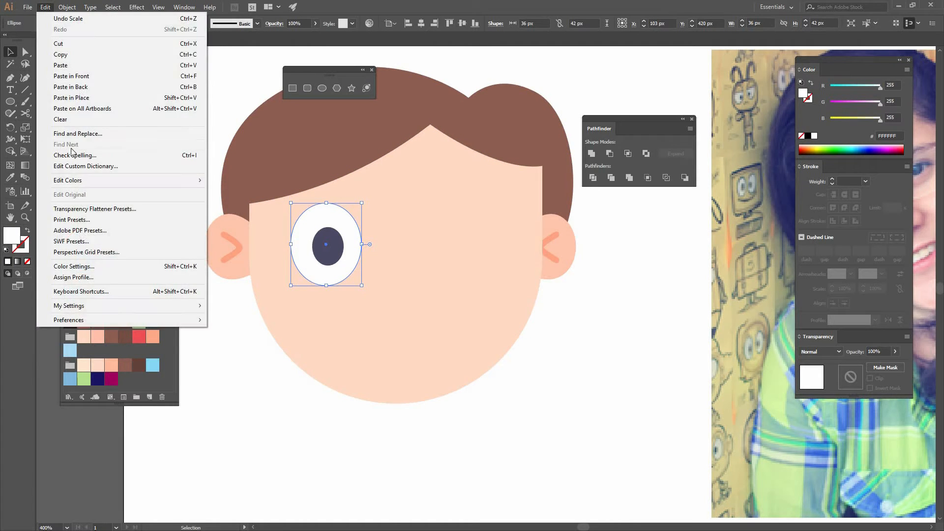
{"action": "left_click", "coordinate": [78, 98]}
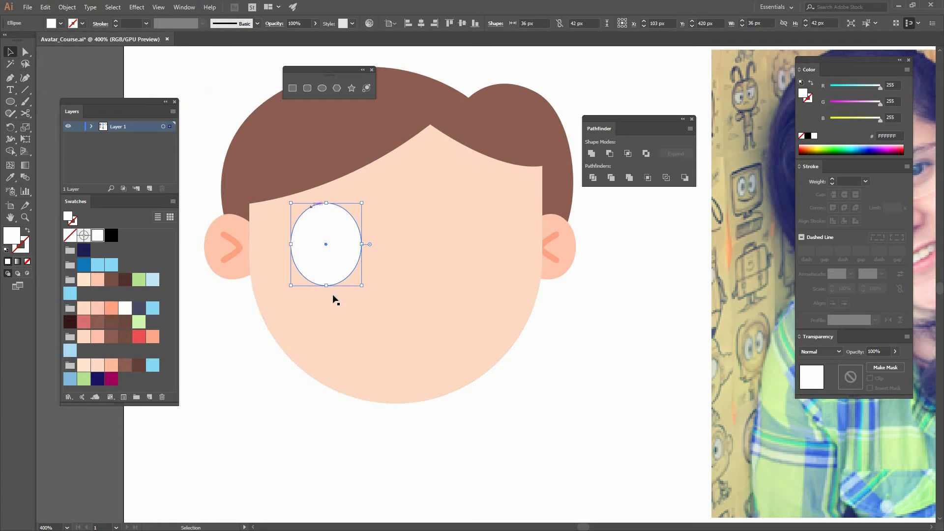
- Delete the bottom anchor point of the duplicated eye ellipse to leave only its upper half
{"action": "left_click", "coordinate": [25, 54]}
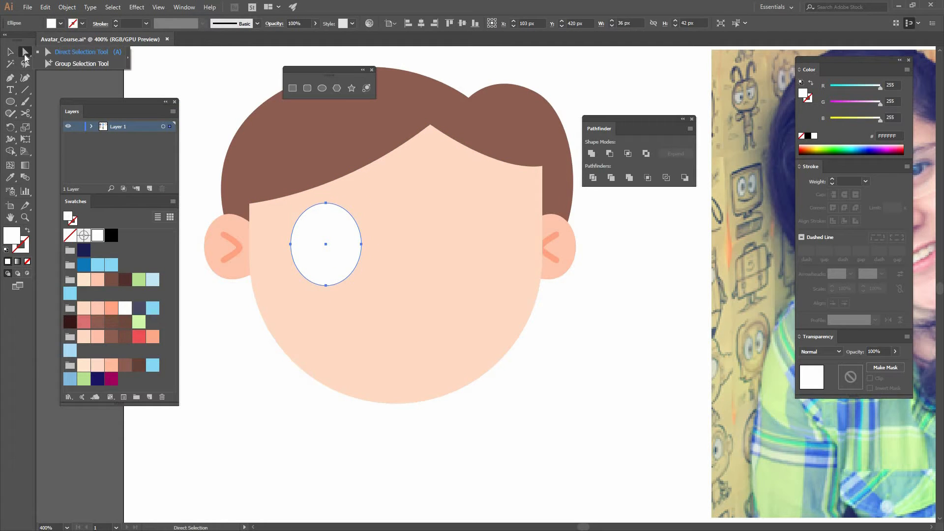
{"action": "left_click", "coordinate": [326, 286]}
{"action": "key", "text": "Delete"}
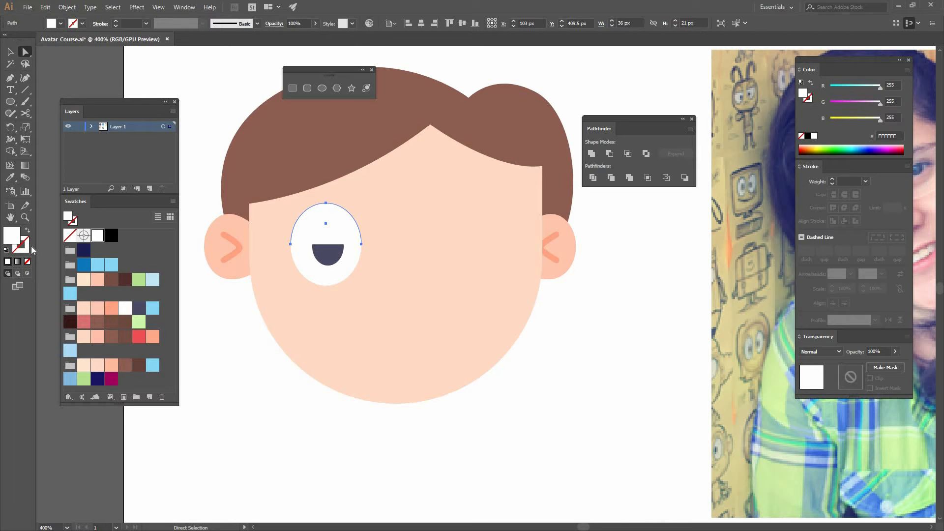
- Turn the half ellipse into an unfilled upper lash line with a 4 pt, round-capped stroke in 4D4B64
{"action": "key", "text": "shift+x"}
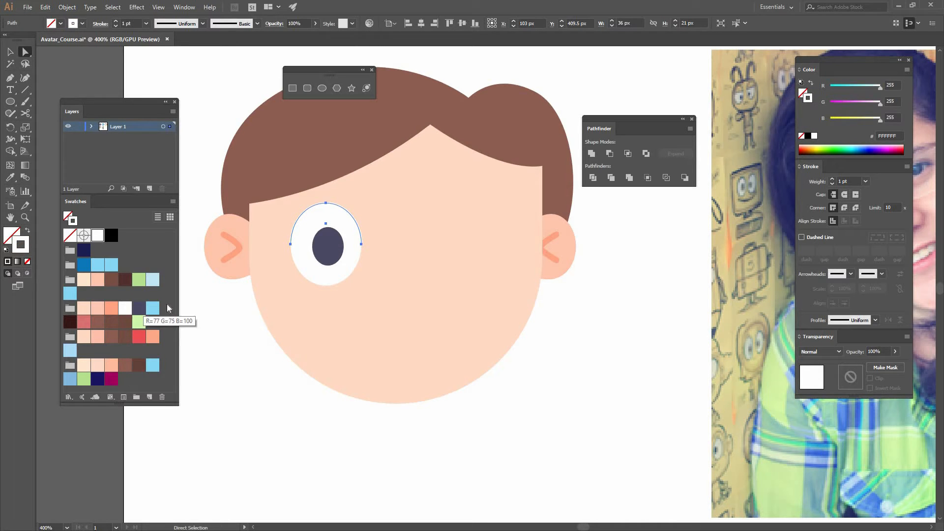
{"action": "left_click", "coordinate": [142, 309]}
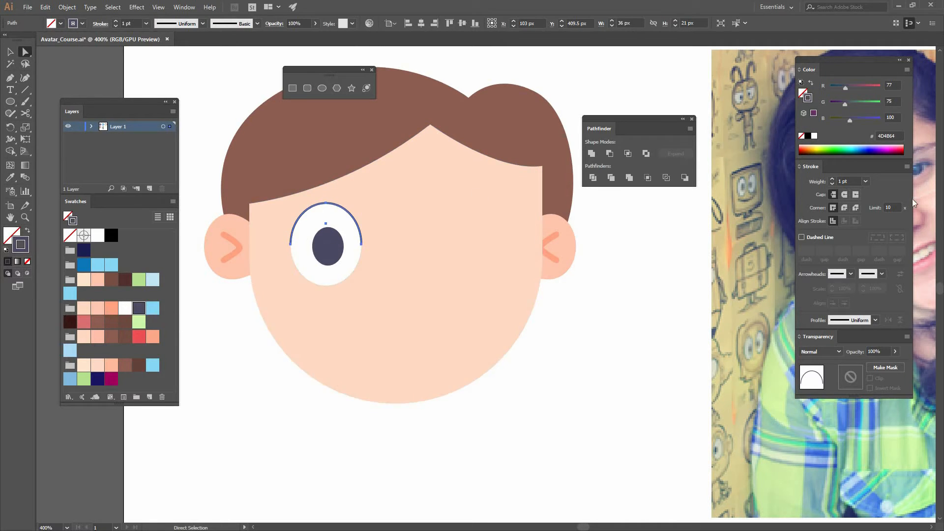
{"action": "left_click", "coordinate": [867, 181]}
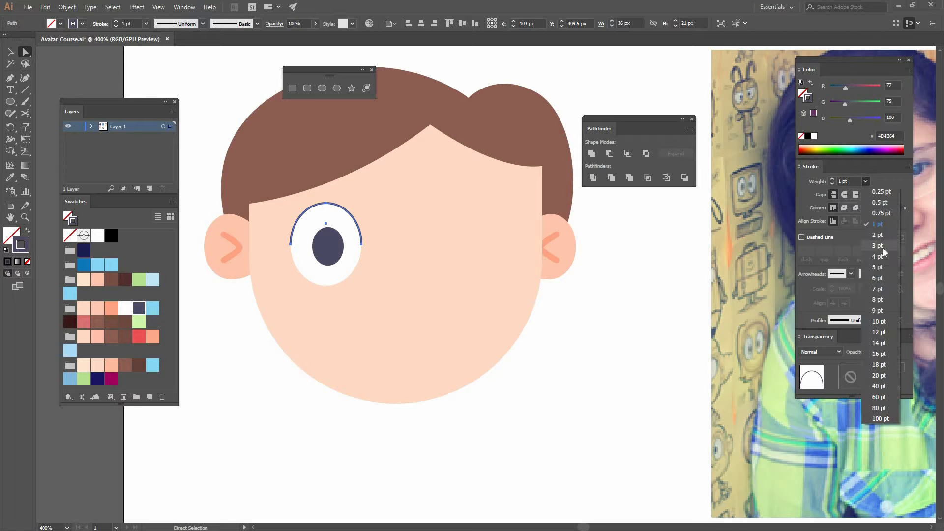
{"action": "left_click", "coordinate": [883, 247]}
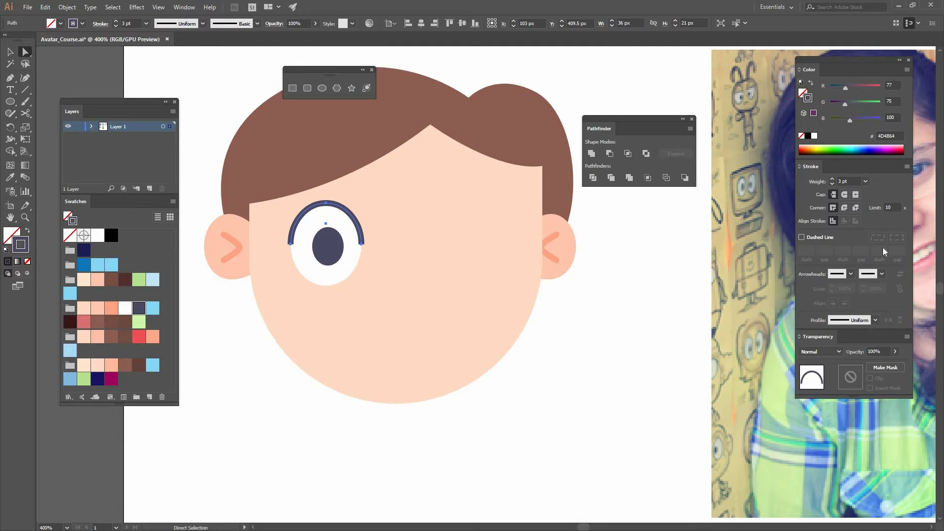
{"action": "left_click", "coordinate": [845, 194]}
{"action": "left_click", "coordinate": [866, 181]}
{"action": "left_click", "coordinate": [879, 256]}
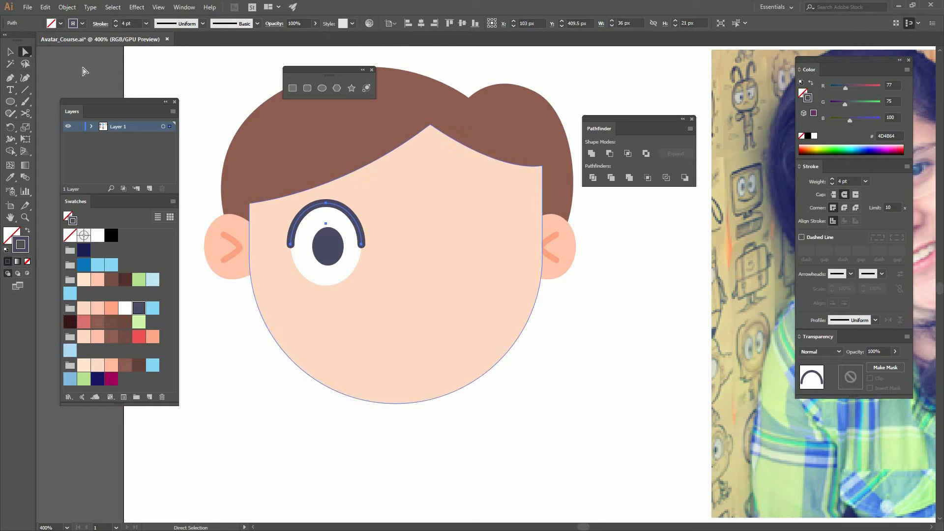
- Lock the left ear shape beside the face
{"action": "left_click", "coordinate": [11, 52]}
{"action": "left_click", "coordinate": [219, 274]}
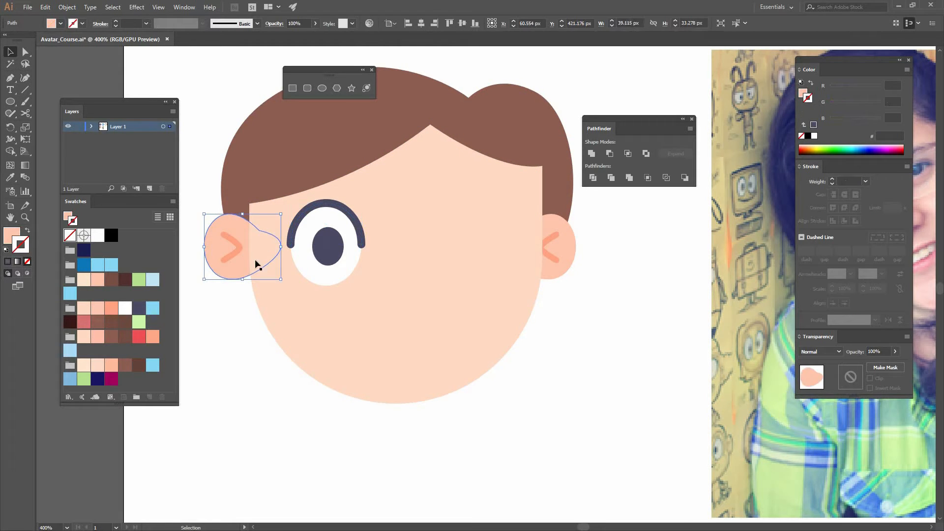
{"action": "key", "text": "ctrl+2"}
{"action": "key", "text": "ctrl+plus"}
{"action": "left_click_drag", "start_coordinate": [348, 249], "coordinate": [489, 295]}
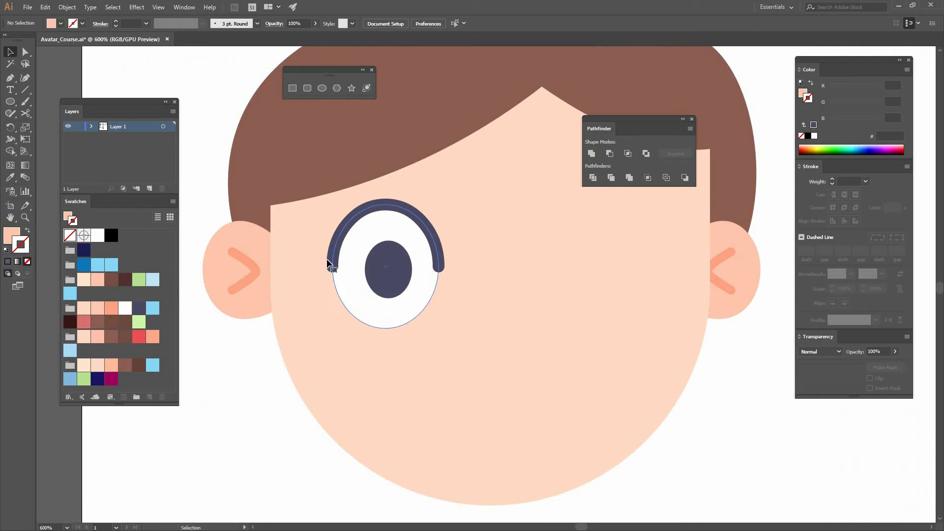
- Draw two short straight eyelashes at the outer end of the lash line, using its 4 pt 4D4B64 round-capped stroke
{"action": "left_click", "coordinate": [338, 243]}
{"action": "key", "text": "ctrl+shift+a"}
{"action": "key", "text": "p"}
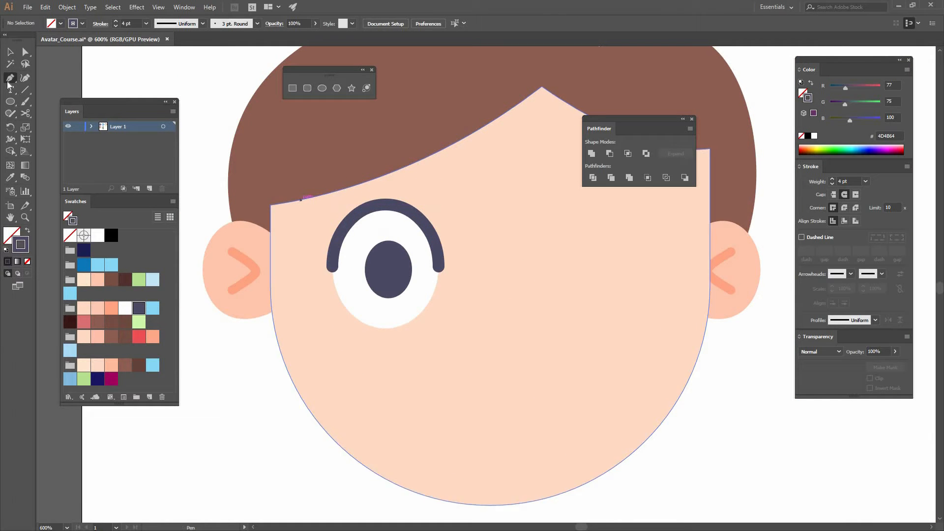
{"action": "left_click", "coordinate": [336, 245]}
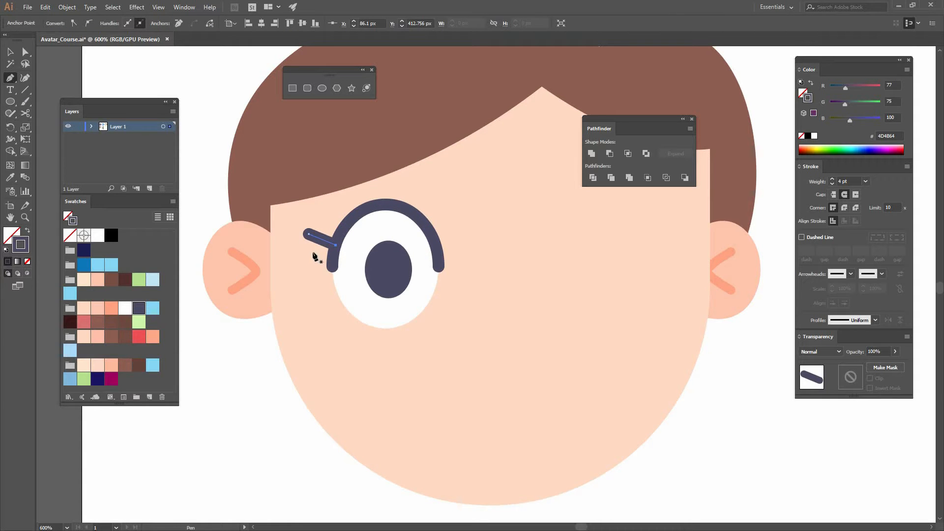
{"action": "left_click", "coordinate": [334, 261], "text": "ctrl"}
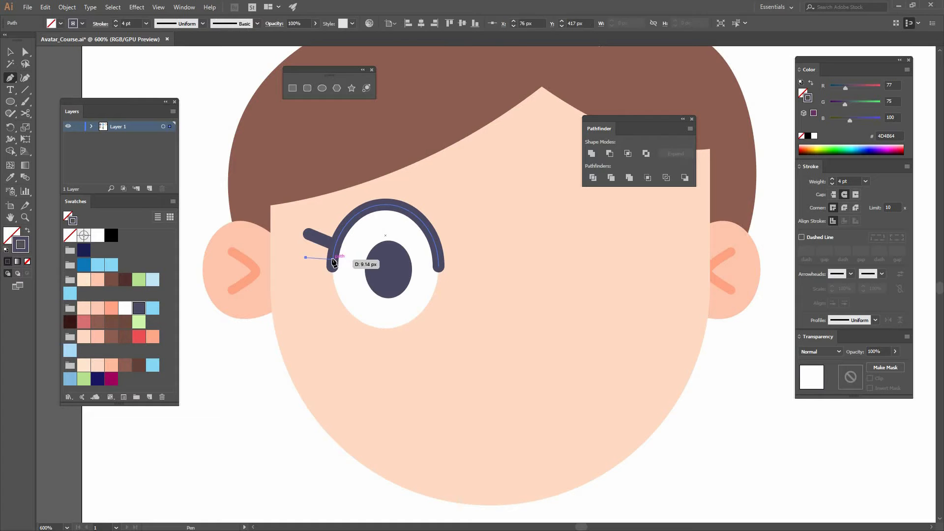
{"action": "left_click", "coordinate": [333, 257]}
{"action": "key", "text": "v"}
{"action": "left_click", "coordinate": [257, 323]}
- Enlarge the pupil to about 17.8 by 21.8 px and move it up 1 px
{"action": "left_click_drag", "start_coordinate": [402, 265], "coordinate": [400, 238]}
{"action": "left_click", "coordinate": [403, 232]}
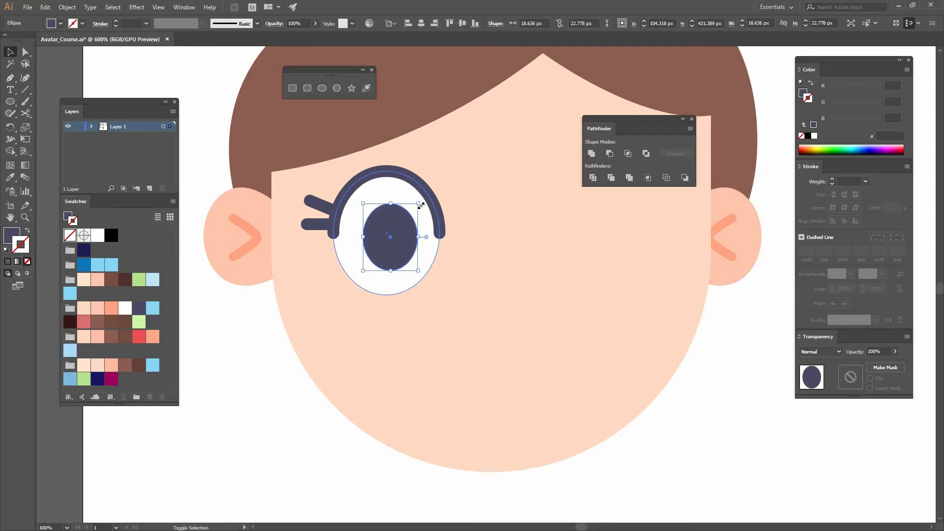
{"action": "left_click_drag", "start_coordinate": [418, 206], "coordinate": [415, 204]}
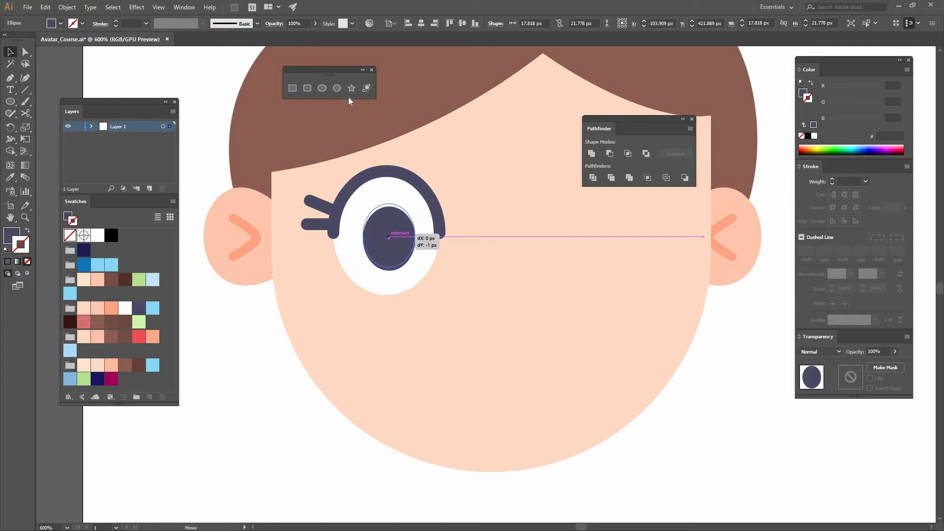
- Draw a 6 px circle on the upper right of the pupil as a highlight and fill it with white
{"action": "left_click", "coordinate": [322, 88]}
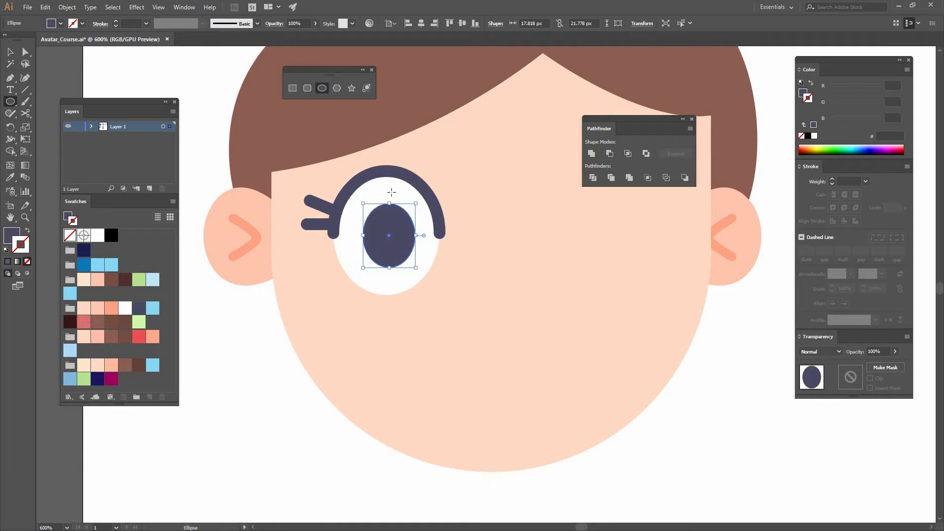
{"action": "left_click_drag", "start_coordinate": [387, 215], "coordinate": [405, 233]}
{"action": "key", "text": "shift"}
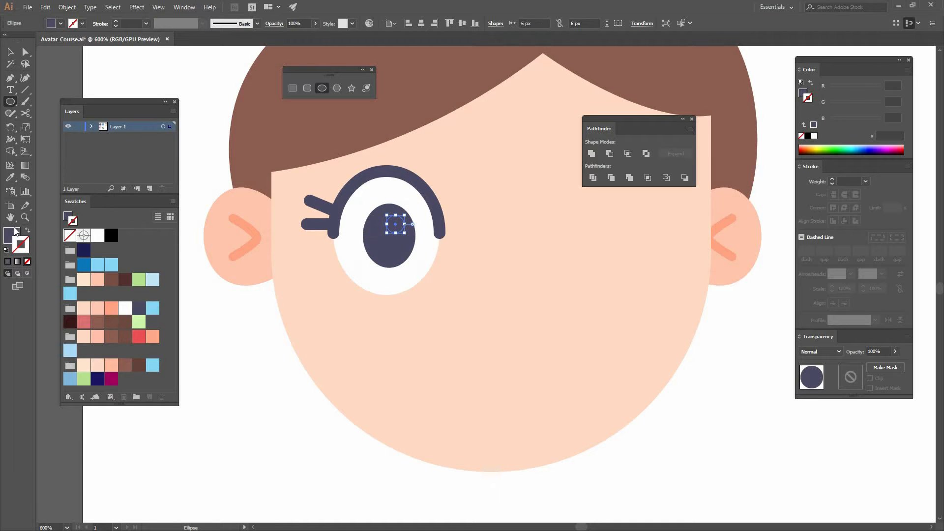
{"action": "left_click", "coordinate": [99, 237]}
{"action": "key", "text": "v"}
{"action": "key", "text": "ctrl+shift+a"}
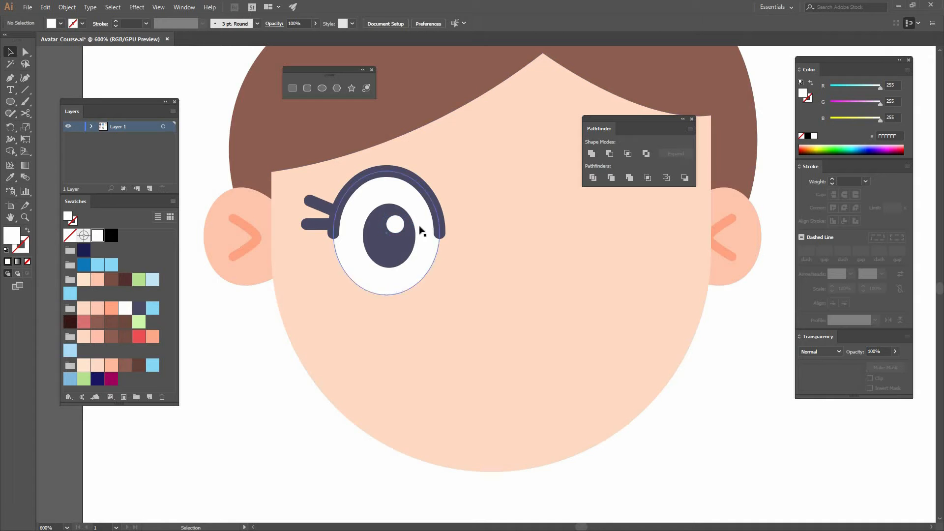
- Select the eye white, pupil, highlight, lash line and both eyelashes, and group them as one eye
{"action": "scroll", "coordinate": [418, 211], "scroll_direction": "down", "scroll_amount": 2}
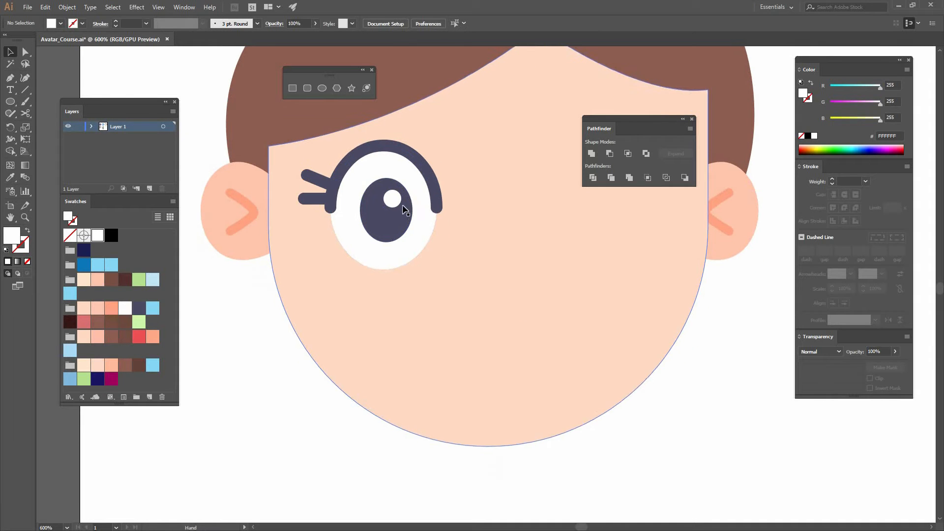
{"action": "left_click", "coordinate": [400, 206]}
{"action": "left_click", "coordinate": [349, 199], "text": "shift"}
{"action": "left_click", "coordinate": [319, 232], "text": "shift"}
{"action": "left_click", "coordinate": [426, 211]}
{"action": "left_click_drag", "start_coordinate": [366, 283], "coordinate": [312, 361]}
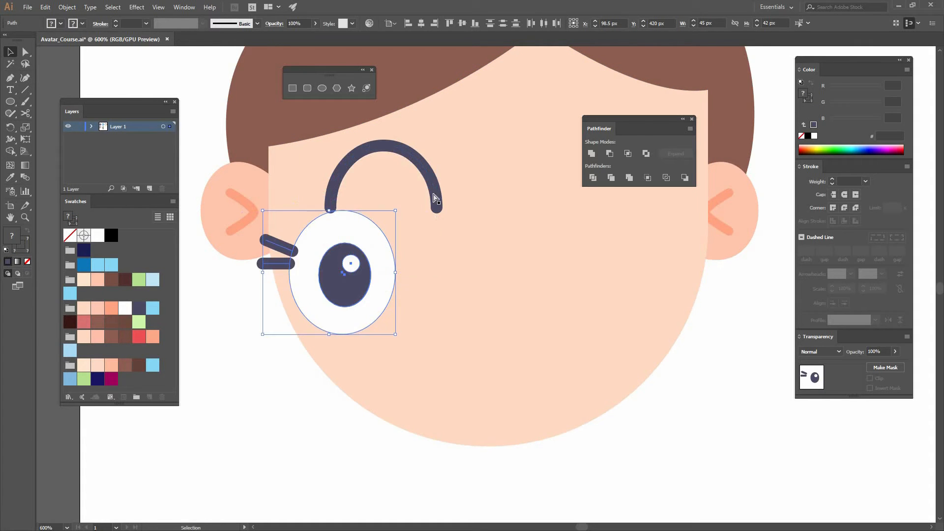
{"action": "key", "text": "ctrl+z"}
{"action": "left_click", "coordinate": [431, 180], "text": "shift"}
{"action": "left_click", "coordinate": [418, 199]}
{"action": "key", "text": "ctrl+shift+z"}
{"action": "key", "text": "ctrl+z"}
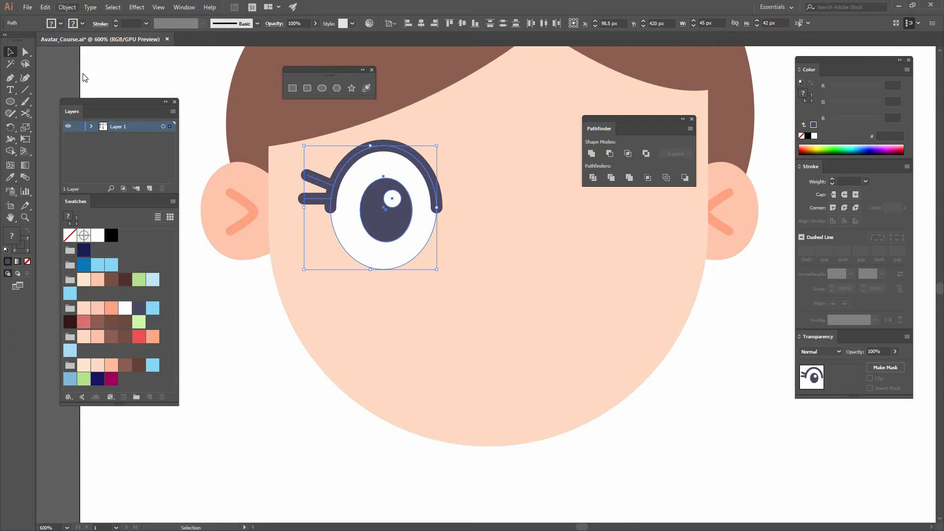
{"action": "left_click", "coordinate": [67, 7]}
{"action": "left_click", "coordinate": [78, 42]}
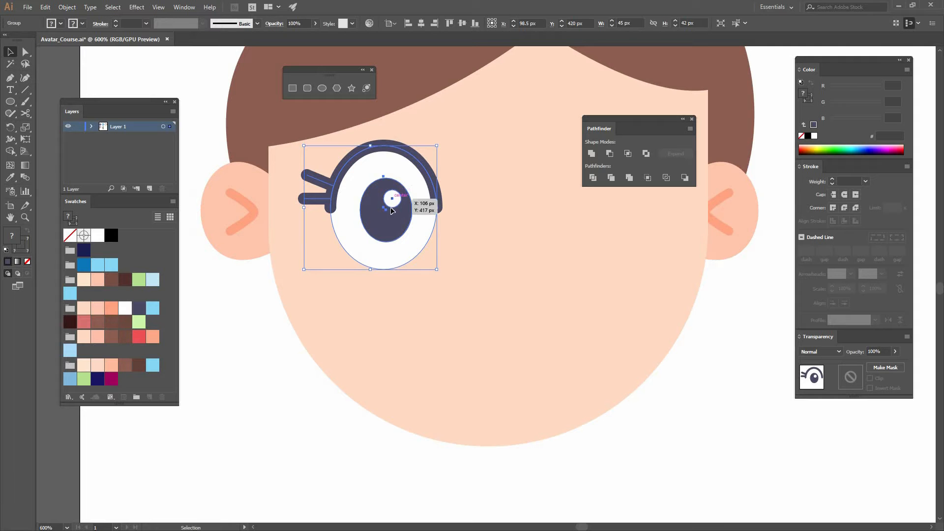
- Nudge the grouped left eye down 3 px on the face
{"action": "key", "text": "Down"}
{"action": "key", "text": "Down"}
{"action": "key", "text": "Down"}
{"action": "key", "text": "ctrl+minus"}
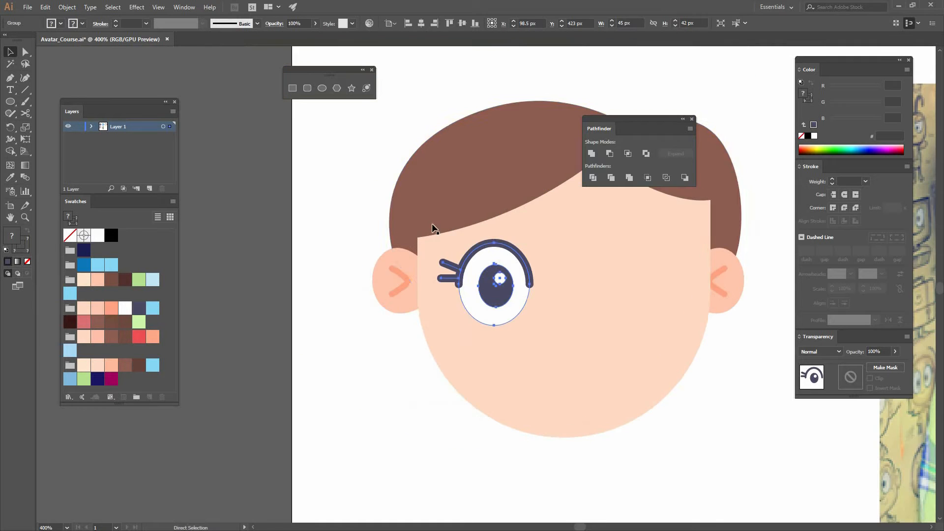
- Move the grouped left eye straight up about 8 px, closer to the hairline
{"action": "left_click_drag", "start_coordinate": [426, 273], "coordinate": [251, 276]}
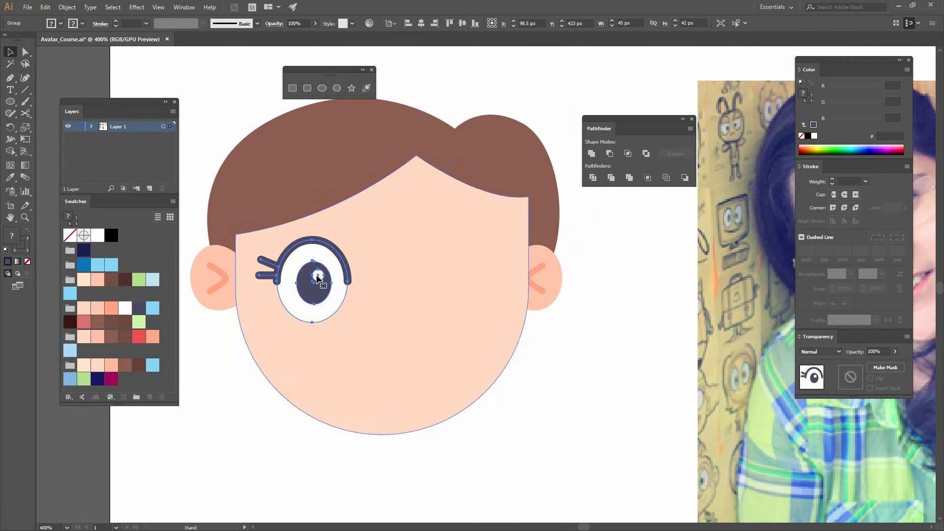
{"action": "key", "text": "a"}
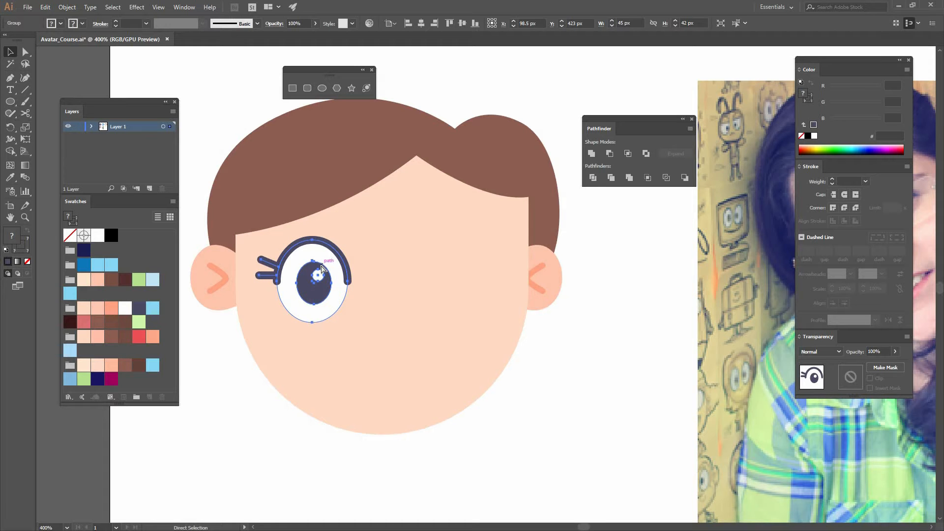
{"action": "key", "text": "ctrl+z"}
{"action": "left_click_drag", "start_coordinate": [320, 269], "coordinate": [308, 239]}
- Select the three hairline anchor points of the face shape and raise them straight up by 16 px
{"action": "left_click", "coordinate": [235, 241]}
{"action": "key", "text": "a"}
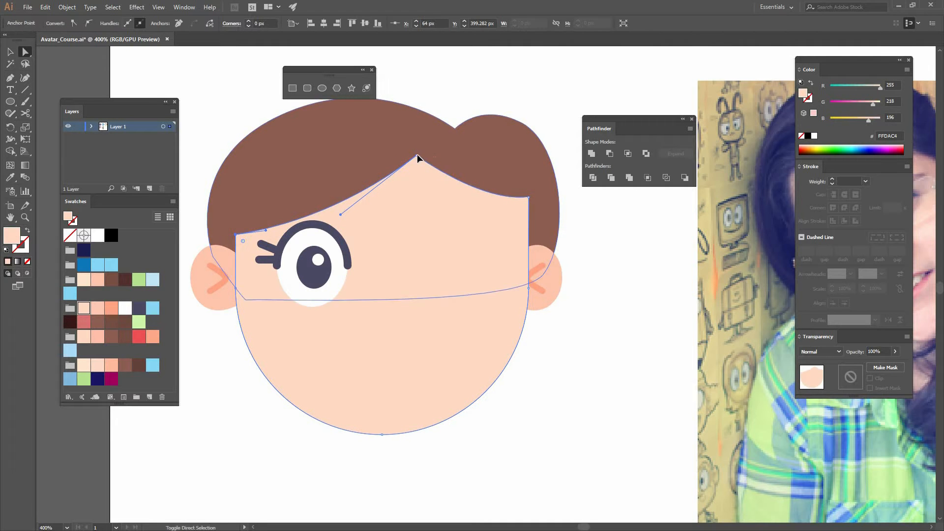
{"action": "left_click", "coordinate": [529, 198]}
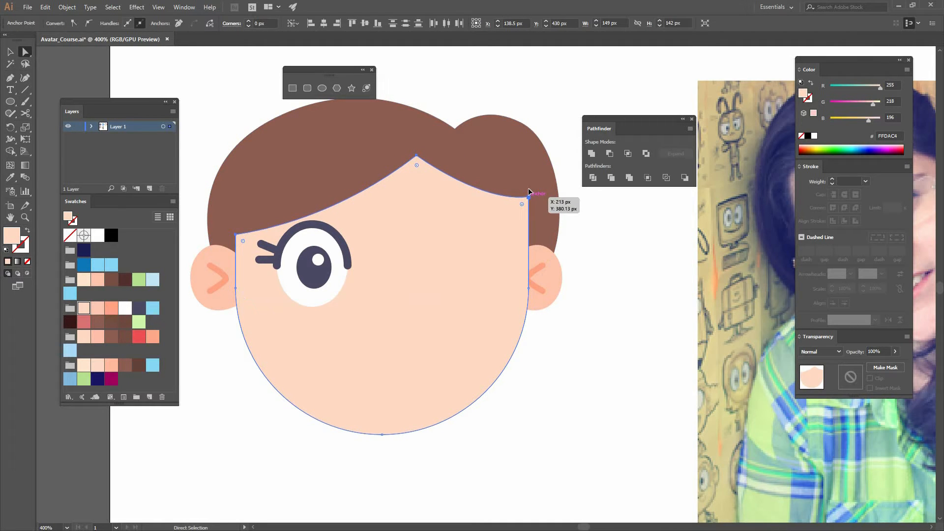
{"action": "left_click_drag", "start_coordinate": [529, 196], "coordinate": [529, 167]}
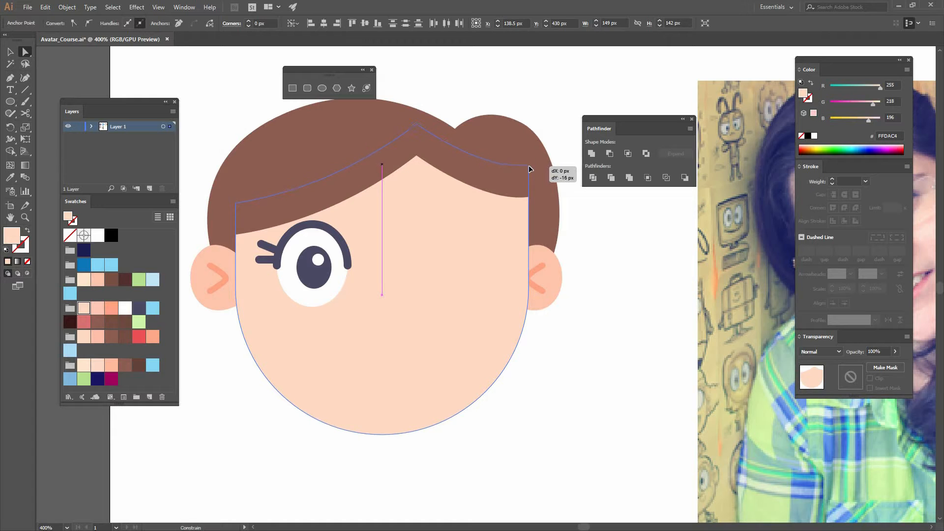
{"action": "left_click_drag", "start_coordinate": [475, 201], "coordinate": [472, 202]}
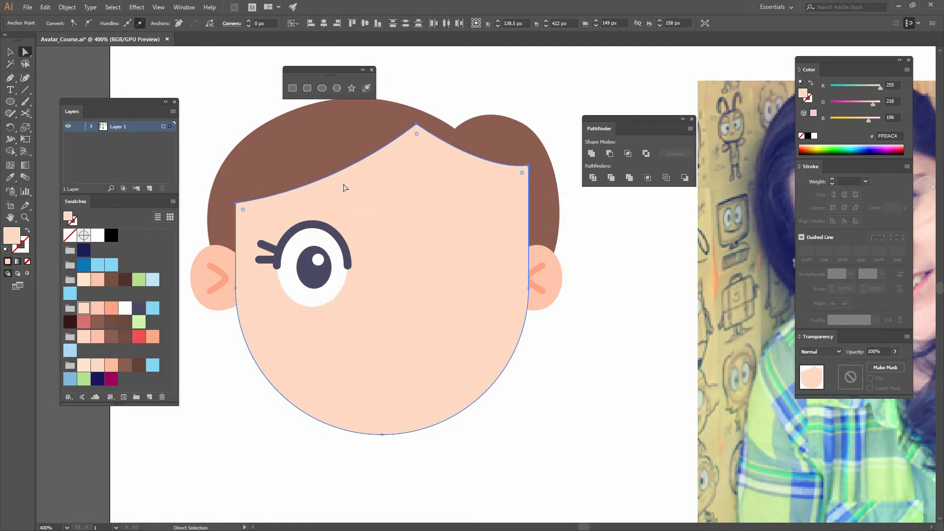
- Try to move the brown hair shape slightly down and to the right
{"action": "key", "text": "v"}
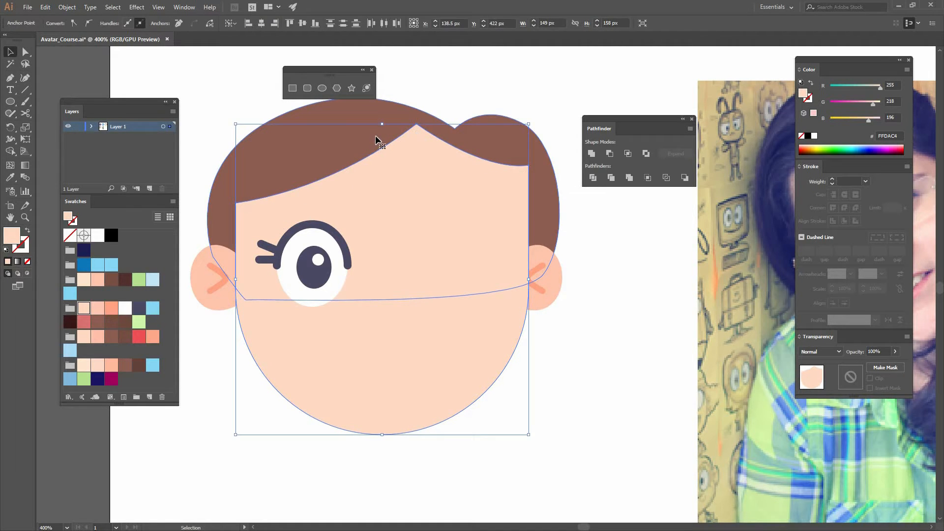
{"action": "left_click", "coordinate": [376, 140]}
{"action": "left_click_drag", "start_coordinate": [396, 187], "coordinate": [421, 214]}
{"action": "key", "text": "ctrl+shift+a"}
{"action": "left_click_drag", "start_coordinate": [376, 140], "coordinate": [384, 149]}
{"action": "key", "text": "ctrl+z"}
- Pull the hair shape's lower-right anchor point down behind the right ear
{"action": "key", "text": "a"}
{"action": "left_click_drag", "start_coordinate": [568, 274], "coordinate": [561, 304]}
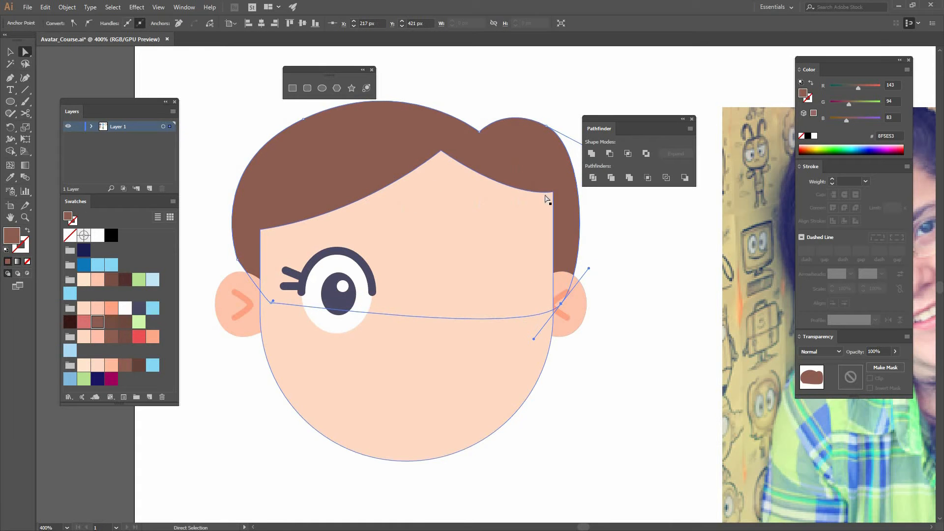
- Pull the hair shape's lower-left anchor point down behind the left ear and adjust the top-left curve handle for a smoother outline
{"action": "left_click_drag", "start_coordinate": [241, 264], "coordinate": [229, 295]}
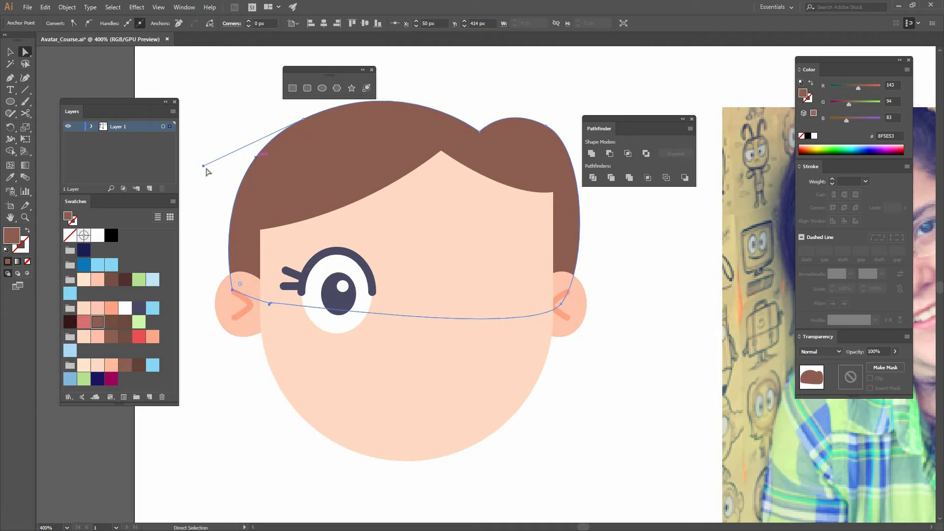
{"action": "left_click_drag", "start_coordinate": [203, 157], "coordinate": [203, 156]}
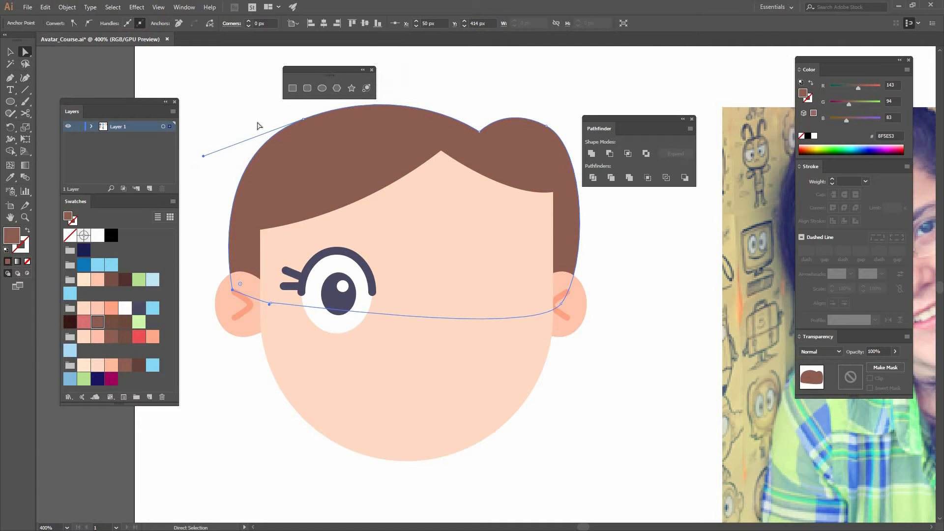
{"action": "key", "text": "ctrl+shift+a"}
- Draw a tapered brown eyebrow about 30 px wide and 13 px high above the left eye with the Pen tool
{"action": "left_click_drag", "start_coordinate": [381, 285], "coordinate": [331, 299]}
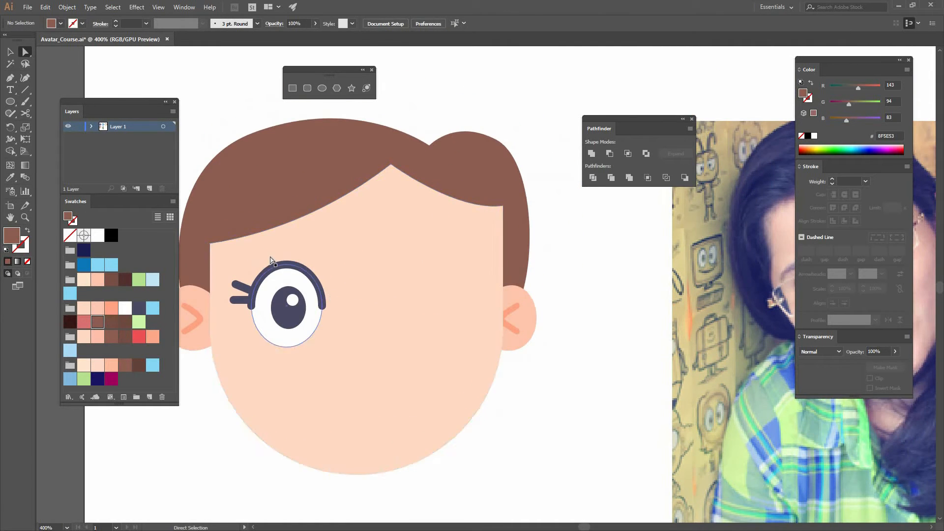
{"action": "key", "text": "ctrl+plus"}
{"action": "left_click_drag", "start_coordinate": [365, 256], "coordinate": [577, 234]}
{"action": "key", "text": "p"}
{"action": "left_click", "coordinate": [340, 223]}
{"action": "left_click_drag", "start_coordinate": [428, 192], "coordinate": [422, 174]}
{"action": "left_click_drag", "start_coordinate": [340, 226], "coordinate": [314, 247]}
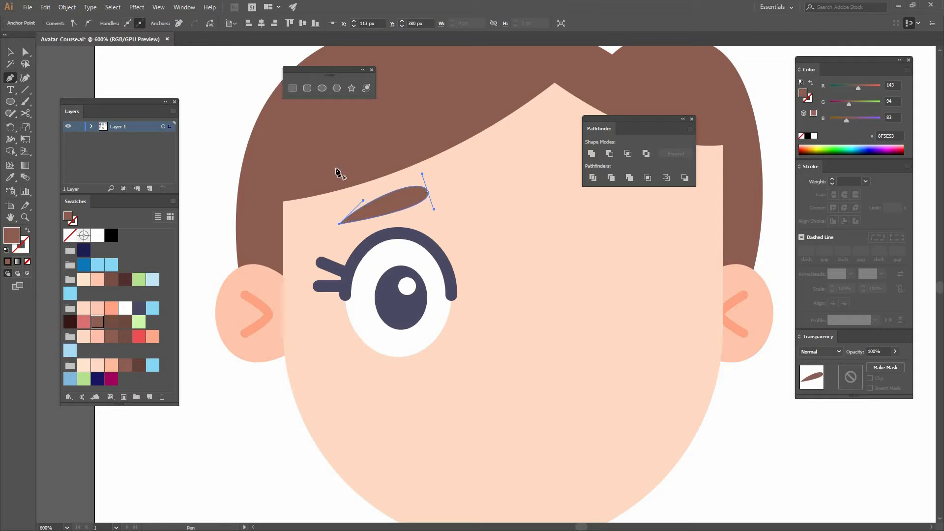
{"action": "key", "text": "v"}
{"action": "key", "text": "ctrl+shift+a"}
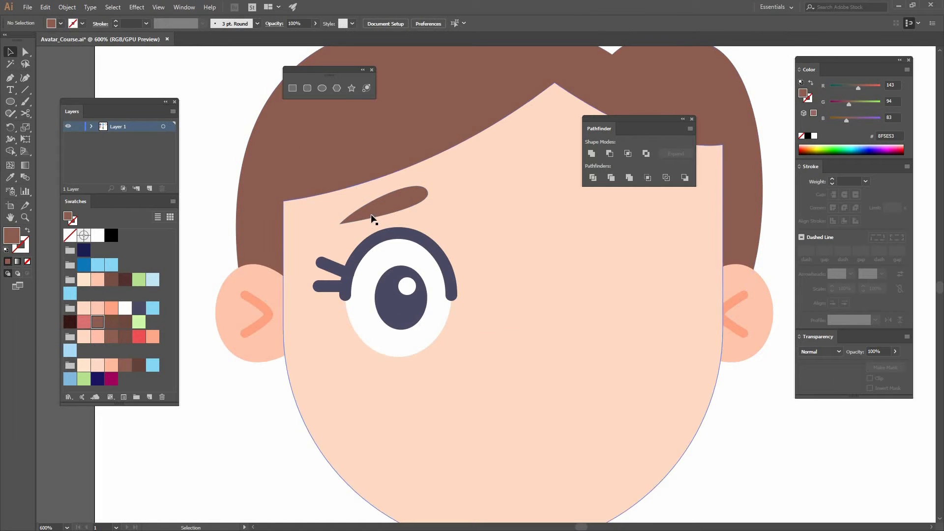
- Slim the left eyebrow by adjusting the curve handles of its rounded inner end
{"action": "key", "text": "ctrl+minus"}
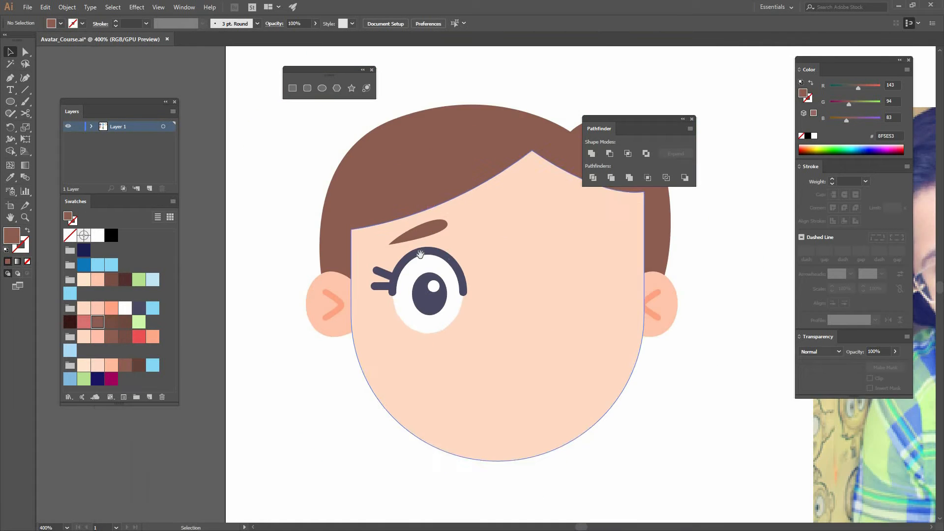
{"action": "left_click_drag", "start_coordinate": [302, 228], "coordinate": [180, 200]}
{"action": "left_click", "coordinate": [305, 199]}
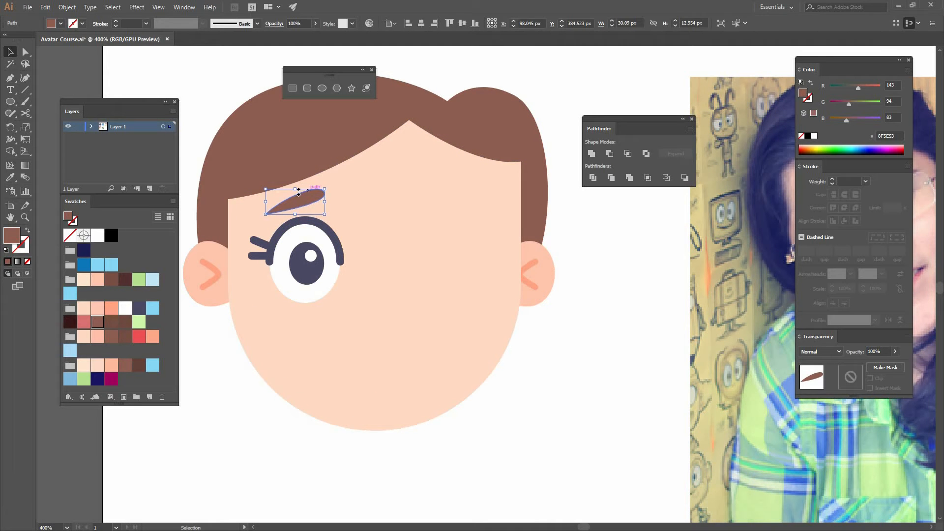
{"action": "key", "text": "a"}
{"action": "left_click", "coordinate": [324, 193]}
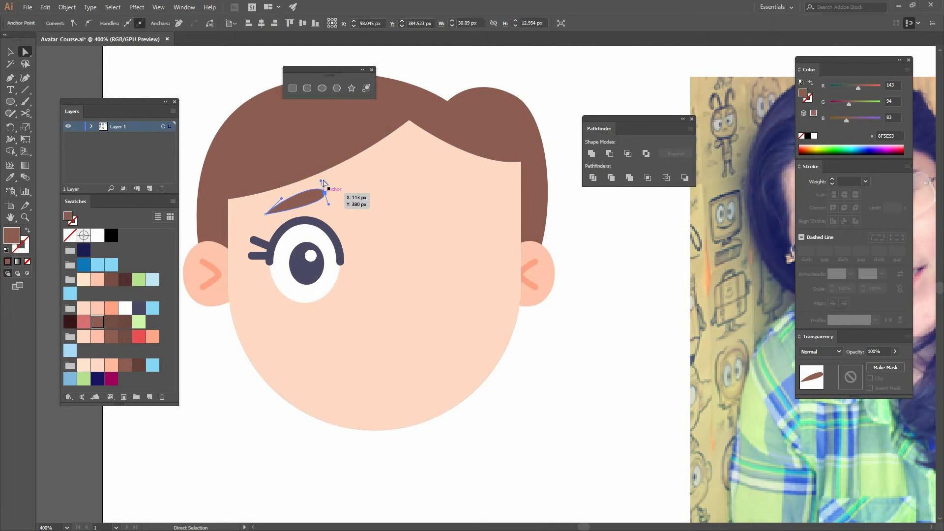
{"action": "left_click_drag", "start_coordinate": [321, 180], "coordinate": [288, 205]}
{"action": "key", "text": "ctrl+shift+a"}
{"action": "key", "text": "v"}
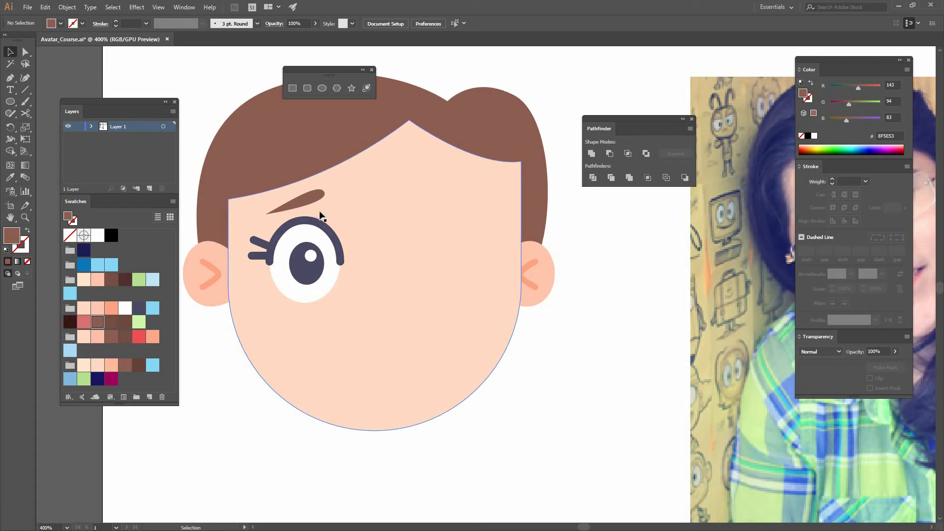
- Draw a 64 by 39 px rectangle over the left eye, round its corners to 8.75 px, and centre it as a glasses lens
{"action": "left_click", "coordinate": [293, 88]}
{"action": "left_click_drag", "start_coordinate": [236, 226], "coordinate": [362, 303]}
{"action": "key", "text": "a"}
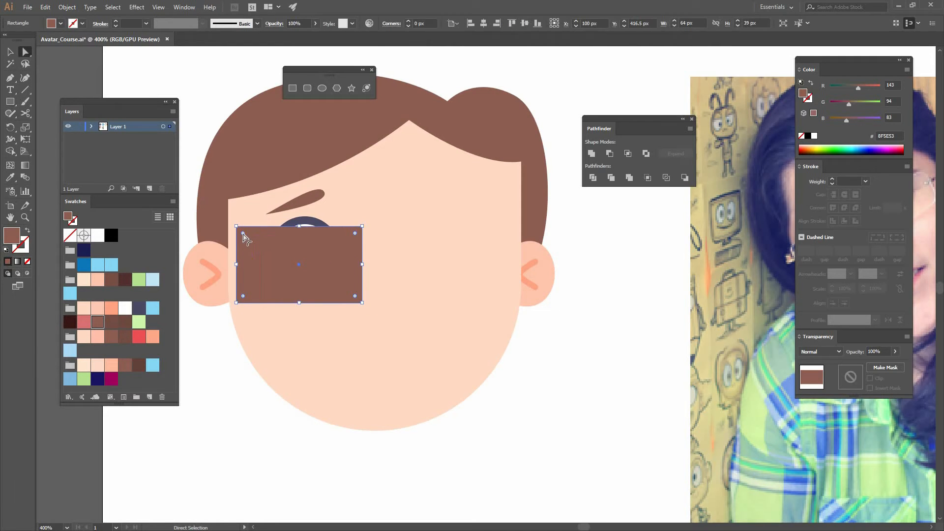
{"action": "left_click_drag", "start_coordinate": [243, 234], "coordinate": [253, 243]}
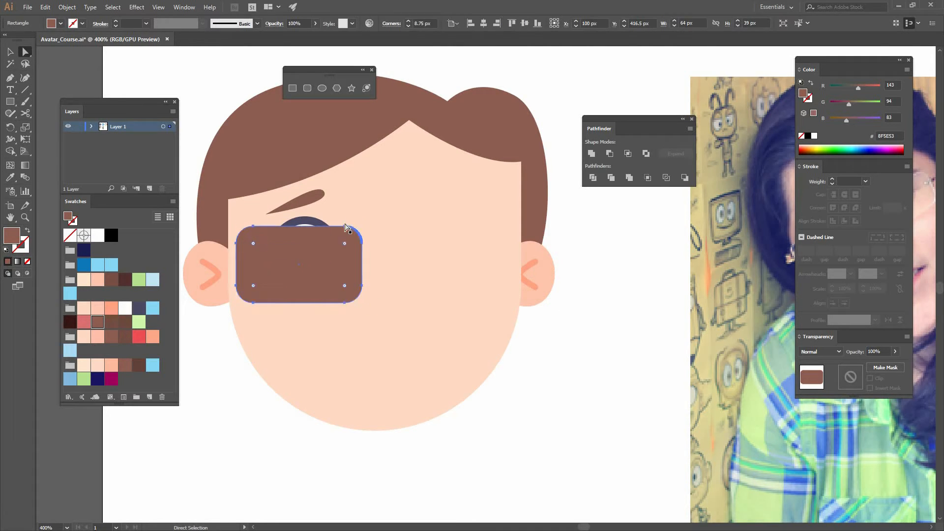
{"action": "key", "text": "v"}
{"action": "left_click_drag", "start_coordinate": [284, 290], "coordinate": [291, 277]}
- Fill the lens with light blue 88D7F5 at 40% opacity and shift it slightly down over the left eye
{"action": "left_click", "coordinate": [153, 309]}
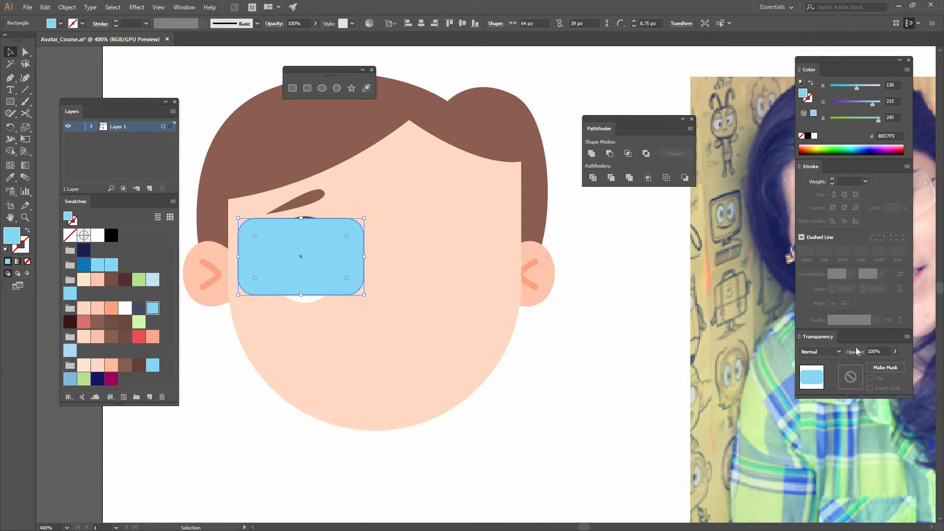
{"action": "type", "text": "40"}
{"action": "key", "text": "Return"}
{"action": "left_click", "coordinate": [537, 379]}
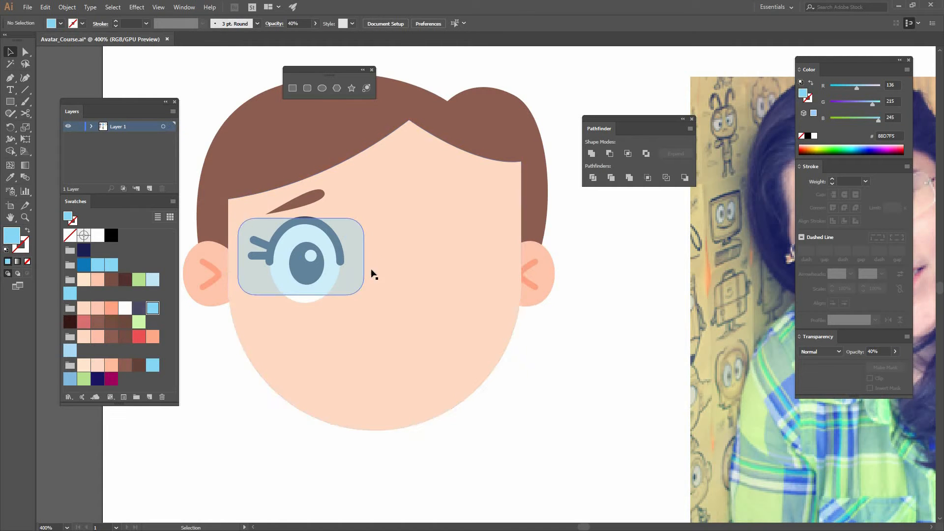
{"action": "left_click_drag", "start_coordinate": [350, 276], "coordinate": [350, 277]}
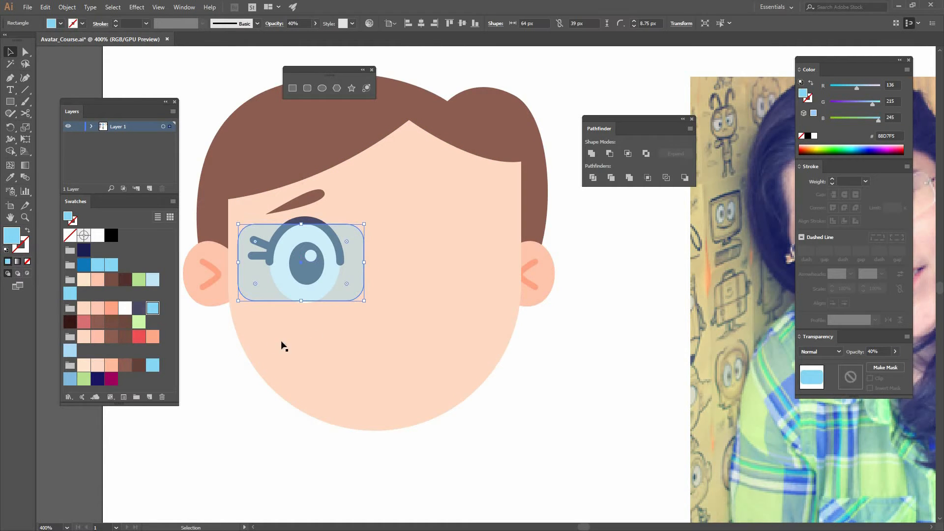
{"action": "left_click", "coordinate": [203, 349]}
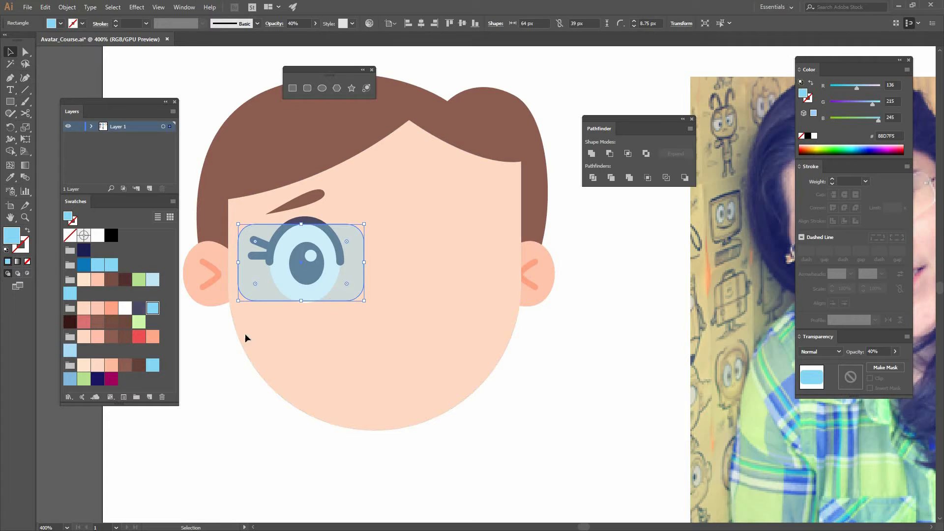
- Reflect a copy of the lens, eyebrow and left eye, and place it about 80 px across on the right side of the face
{"action": "left_click", "coordinate": [323, 282]}
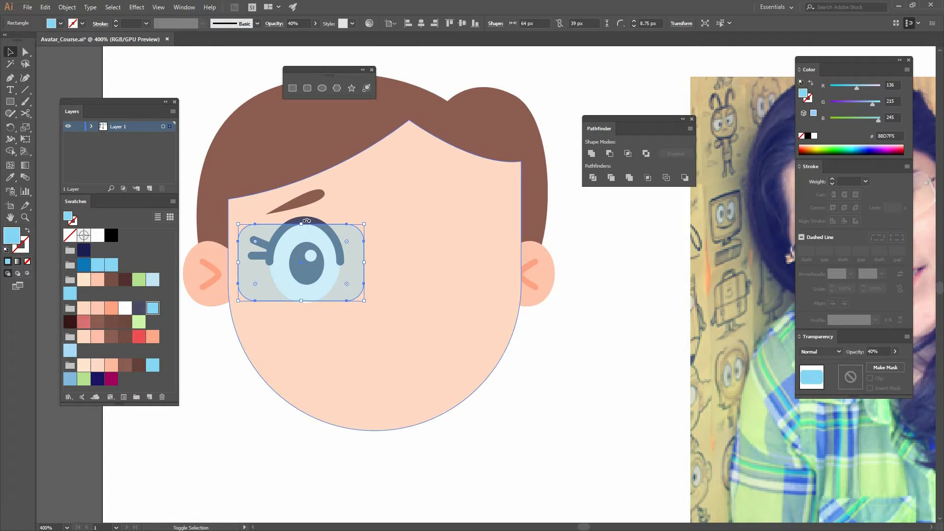
{"action": "left_click", "coordinate": [306, 201], "text": "shift"}
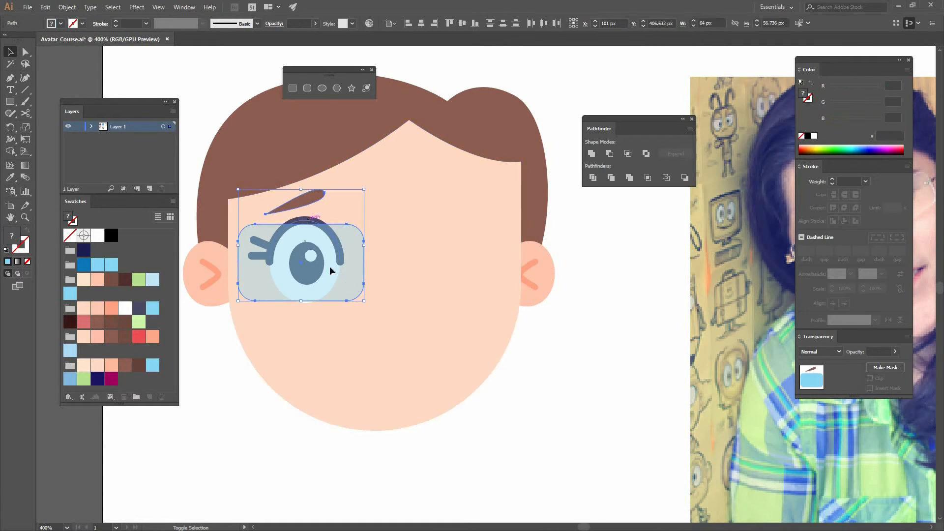
{"action": "left_click", "coordinate": [312, 263], "text": "shift"}
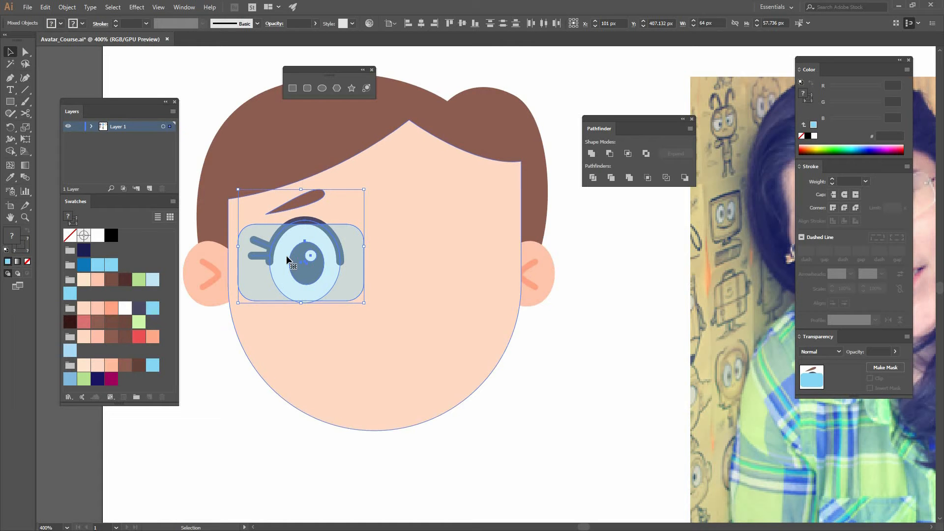
{"action": "right_click", "coordinate": [293, 250]}
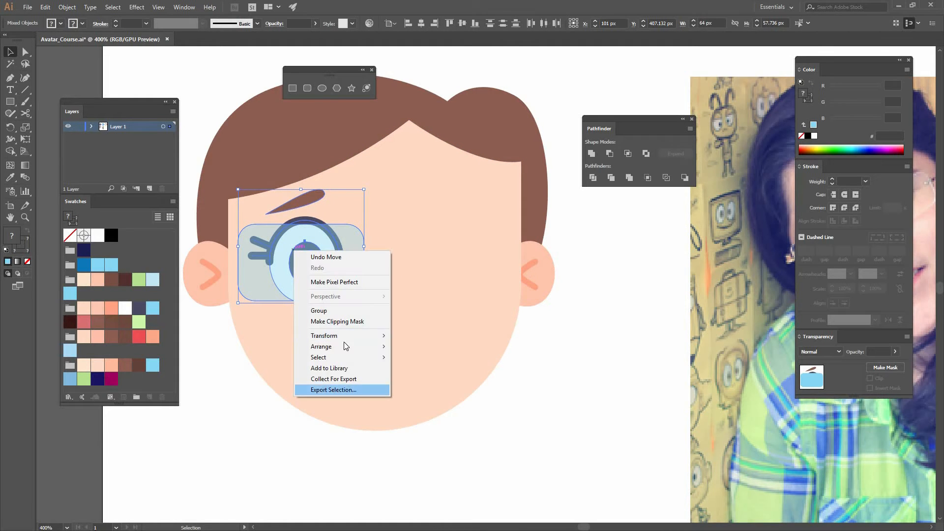
{"action": "mouse_move", "coordinate": [348, 335]}
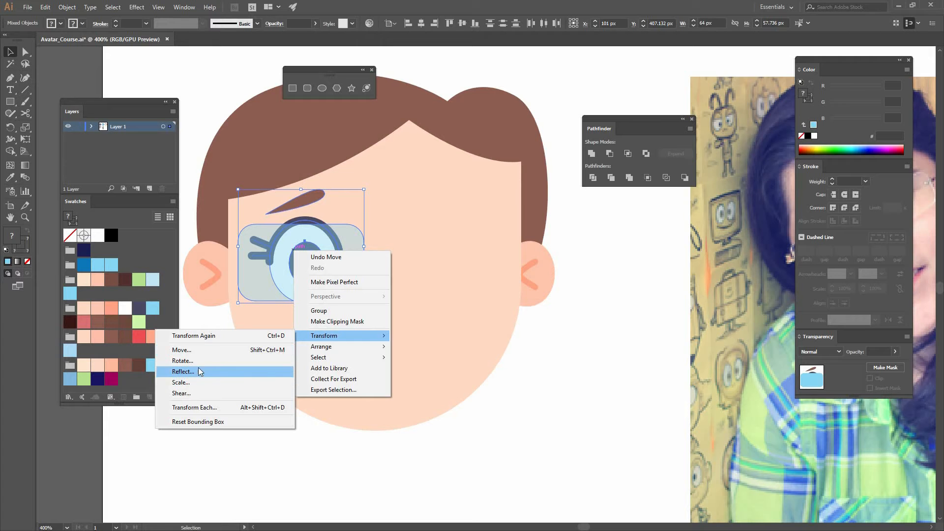
{"action": "left_click", "coordinate": [191, 373]}
{"action": "left_click", "coordinate": [549, 248]}
{"action": "left_click_drag", "start_coordinate": [300, 268], "coordinate": [464, 281]}
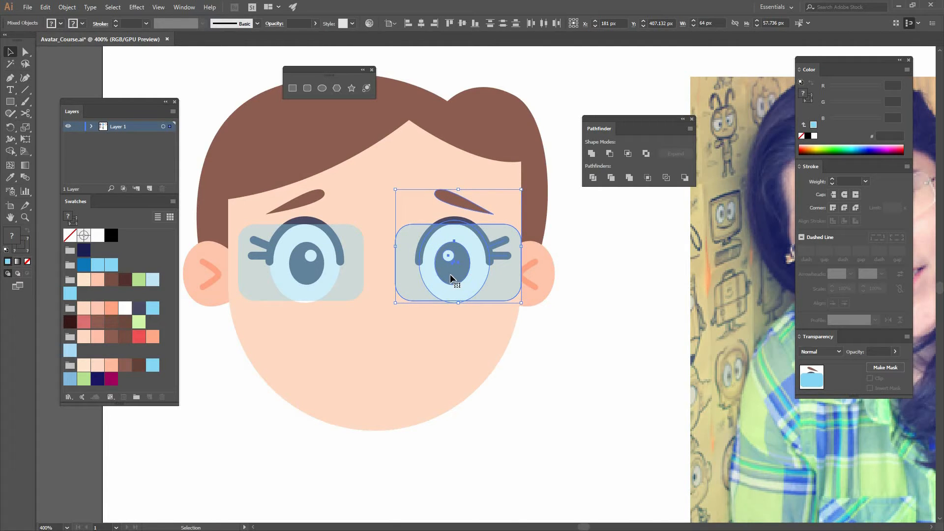
- Nudge the right eye 2 px to the left and reduce the height of both eyes together to 40 px from below
{"action": "left_click", "coordinate": [529, 348]}
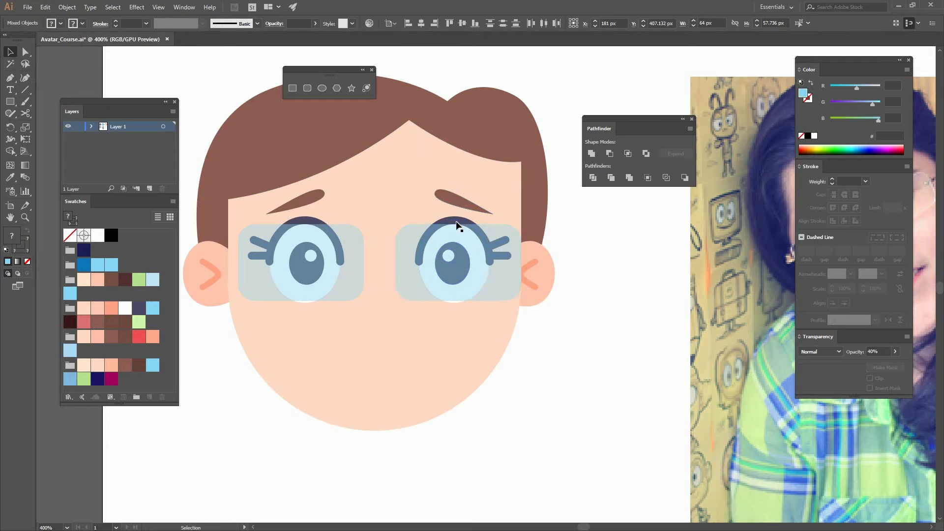
{"action": "left_click", "coordinate": [463, 221]}
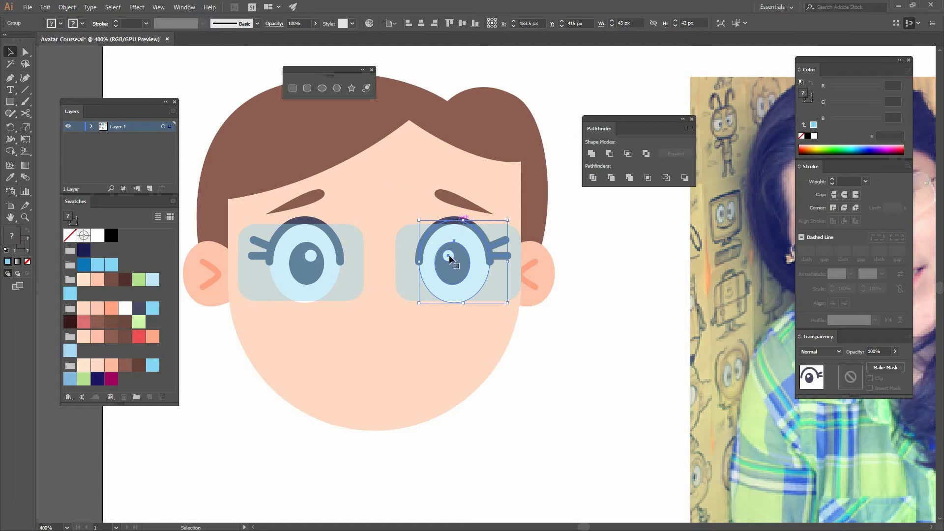
{"action": "key", "text": "Left"}
{"action": "key", "text": "Left"}
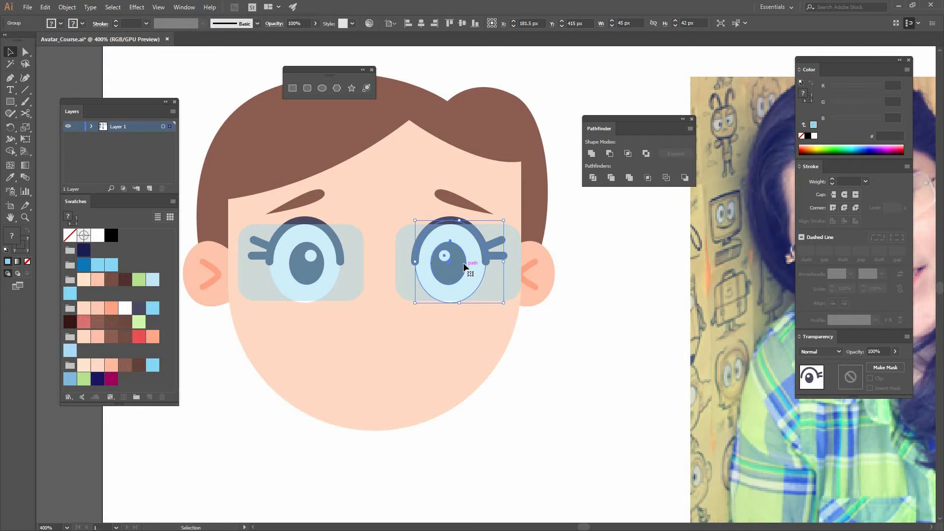
{"action": "left_click", "coordinate": [305, 304], "text": "shift"}
{"action": "left_click_drag", "start_coordinate": [378, 300], "coordinate": [397, 295]}
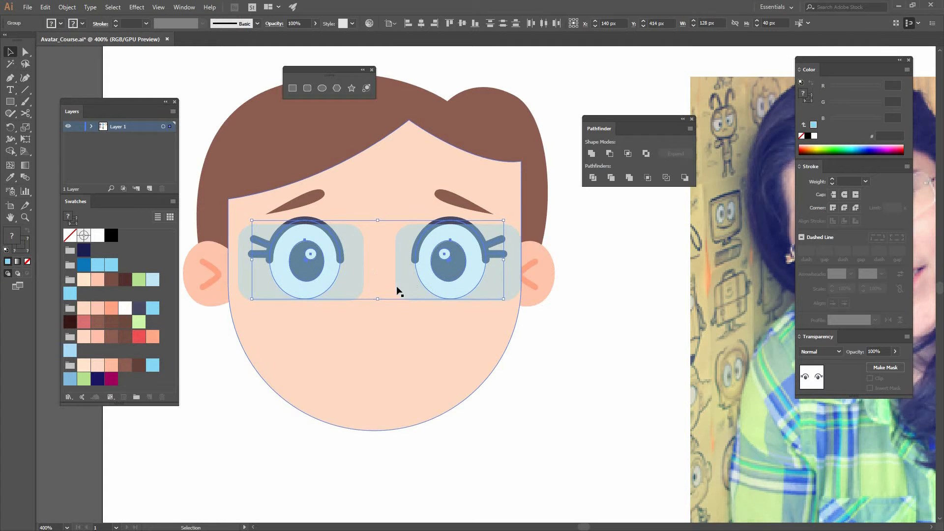
{"action": "left_click", "coordinate": [574, 298]}
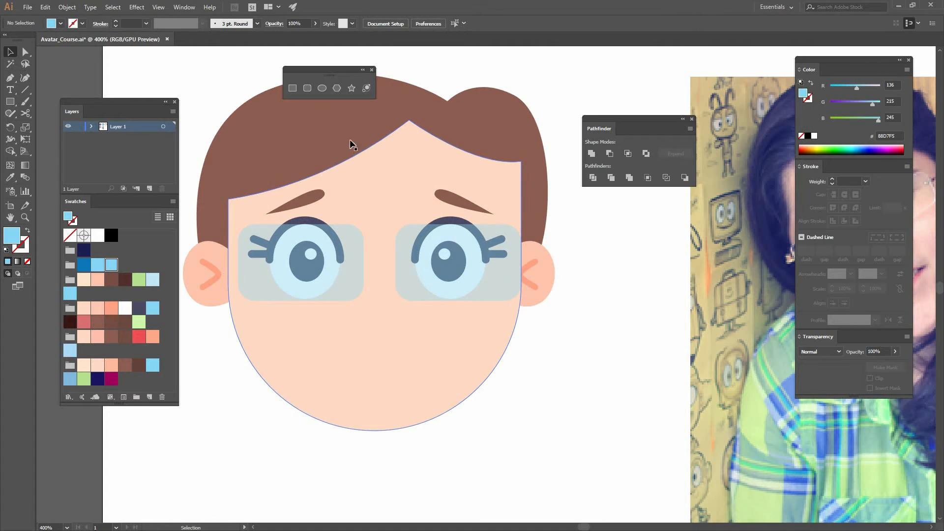
- Draw a thin light blue rectangle between the two lenses as the glasses bridge
{"action": "left_click", "coordinate": [292, 88]}
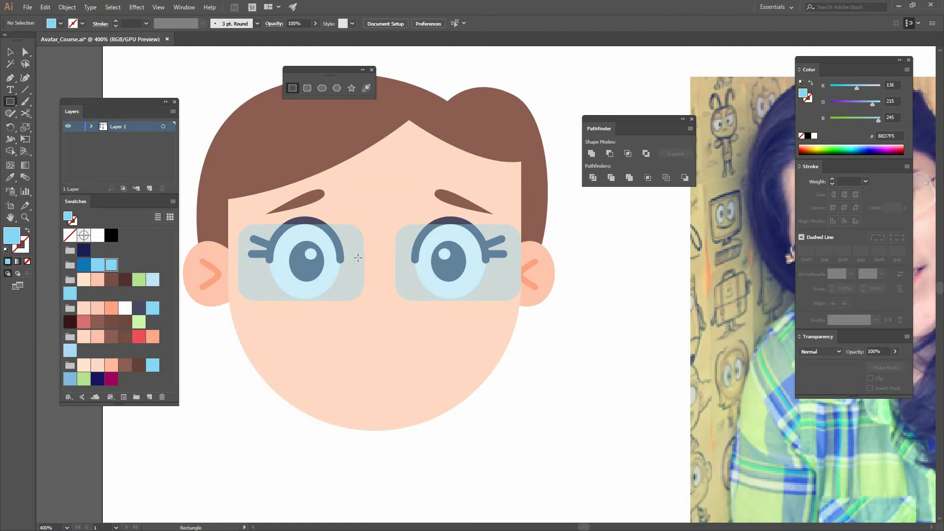
{"action": "left_click_drag", "start_coordinate": [358, 260], "coordinate": [420, 266]}
{"action": "key", "text": "v"}
{"action": "left_click", "coordinate": [537, 338]}
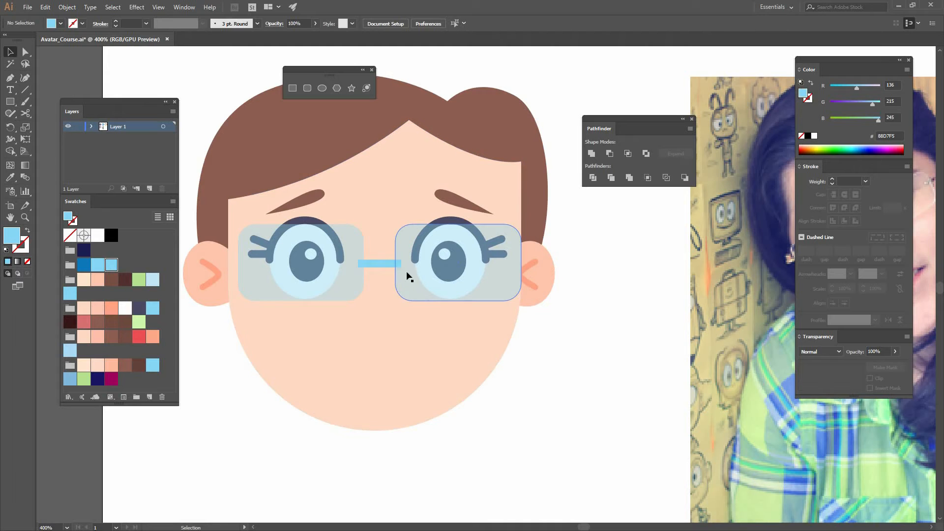
- Enlarge the bridge to 26 by 7 px and place an 8 by 7 px copy between the right lens and ear
{"action": "left_click", "coordinate": [372, 263]}
{"action": "left_click_drag", "start_coordinate": [380, 260], "coordinate": [529, 266]}
{"action": "left_click", "coordinate": [541, 333]}
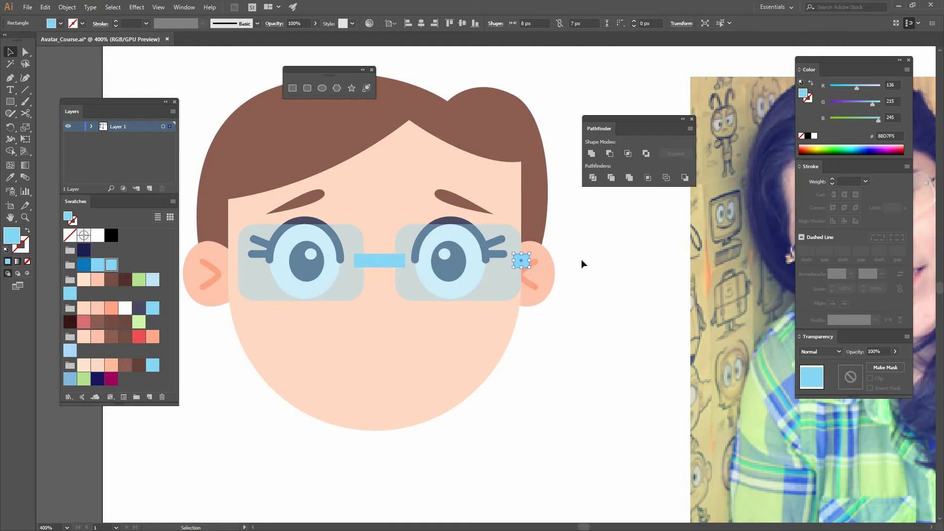
{"action": "left_click", "coordinate": [581, 259]}
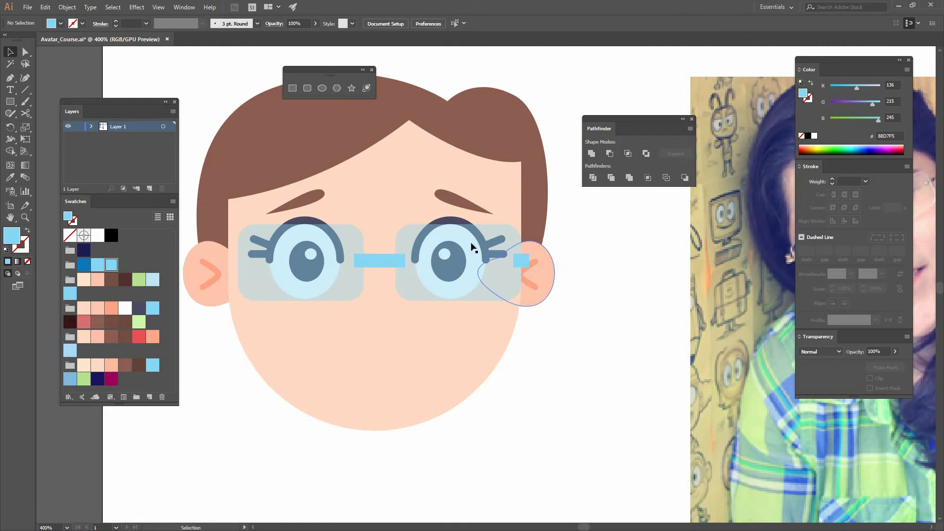
- Select both eyes, eyebrows, lenses and the glasses frame pieces together and move them straight up about 4 px
{"action": "left_click", "coordinate": [484, 228], "text": "shift"}
{"action": "left_click", "coordinate": [453, 221], "text": "shift"}
{"action": "left_click", "coordinate": [459, 201], "text": "shift"}
{"action": "left_click", "coordinate": [378, 260], "text": "shift"}
{"action": "left_click", "coordinate": [305, 228], "text": "shift"}
{"action": "left_click", "coordinate": [308, 219], "text": "shift"}
{"action": "left_click", "coordinate": [300, 202], "text": "shift"}
{"action": "left_click_drag", "start_coordinate": [338, 235], "coordinate": [338, 224]}
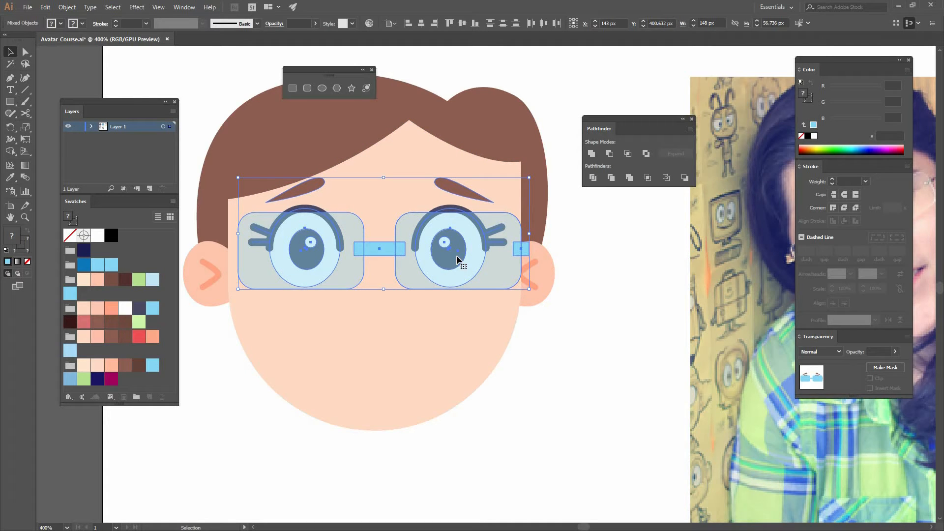
{"action": "key", "text": "Down"}
{"action": "key", "text": "Down"}
{"action": "left_click", "coordinate": [572, 250]}
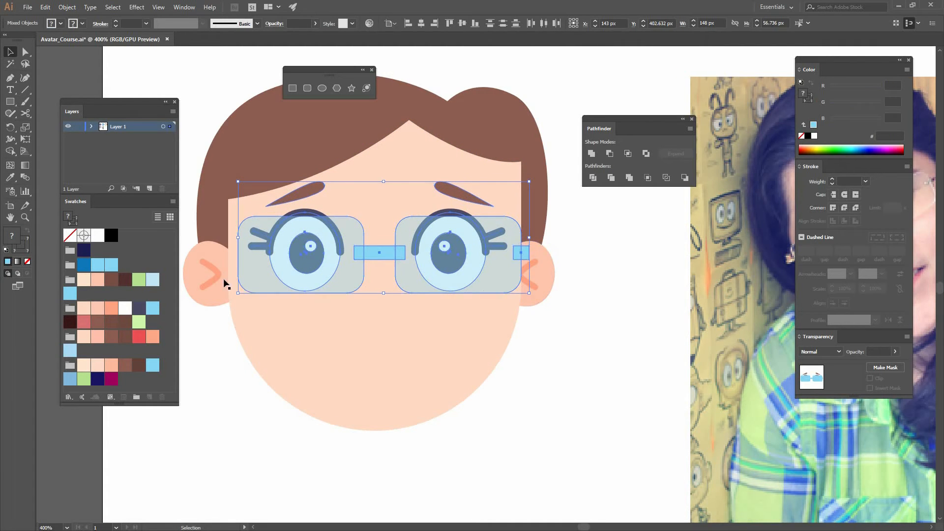
- Copy the bridge to the left ear as a 21 by 7 px temple and fully round the corners of all three frame pieces
{"action": "left_click_drag", "start_coordinate": [378, 252], "coordinate": [244, 255]}
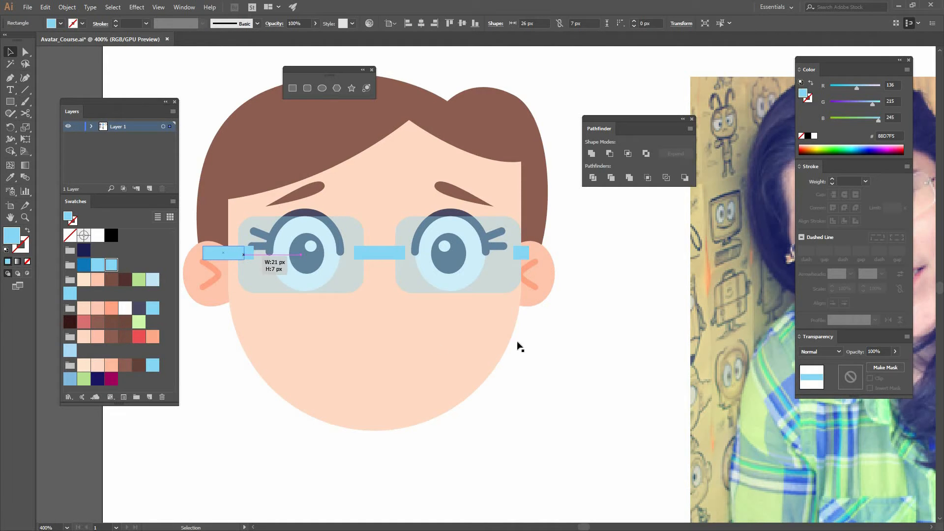
{"action": "left_click", "coordinate": [550, 336]}
{"action": "left_click", "coordinate": [231, 254]}
{"action": "left_click", "coordinate": [397, 255], "text": "shift"}
{"action": "left_click", "coordinate": [522, 253], "text": "shift"}
{"action": "key", "text": "a"}
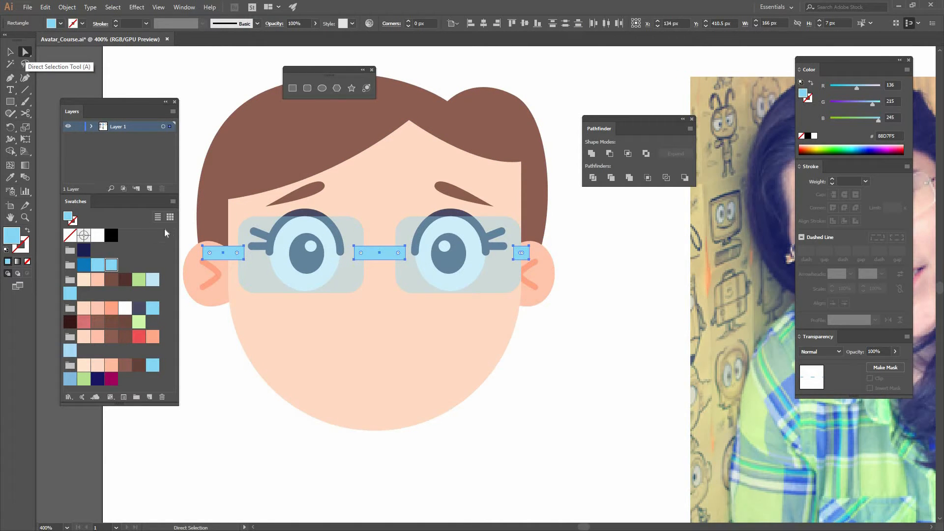
{"action": "key", "text": "v"}
{"action": "left_click", "coordinate": [603, 323]}
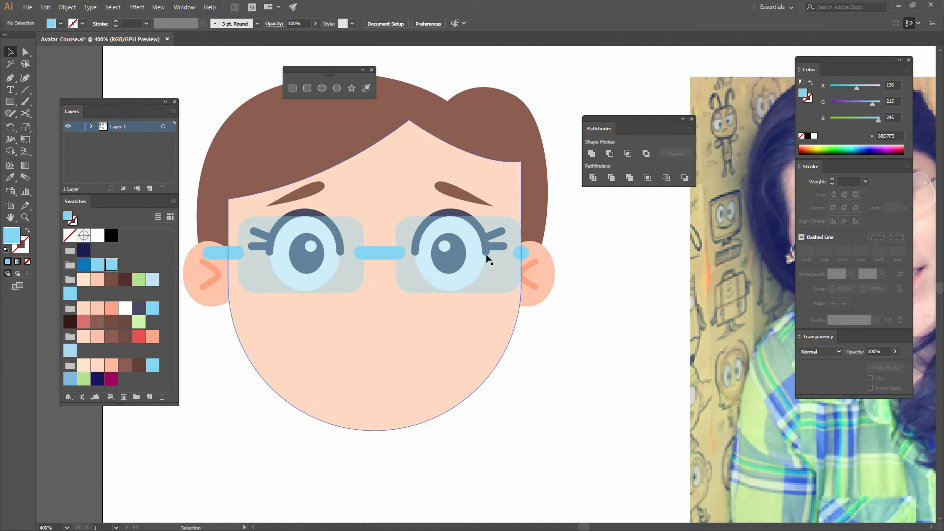
- Narrow the left lens of the glasses from its inner edge to 59 px wide, keeping its 39 px height
{"action": "left_click_drag", "start_coordinate": [346, 317], "coordinate": [422, 322]}
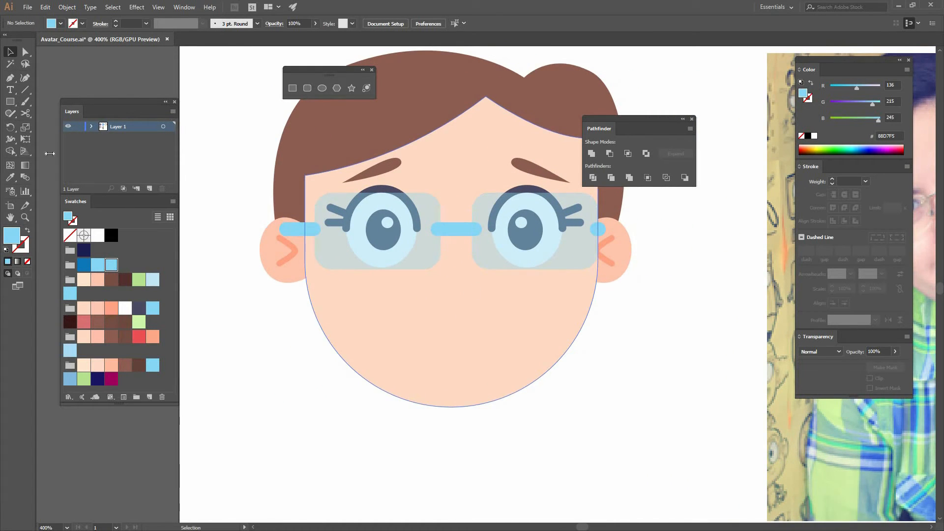
{"action": "left_click", "coordinate": [9, 79]}
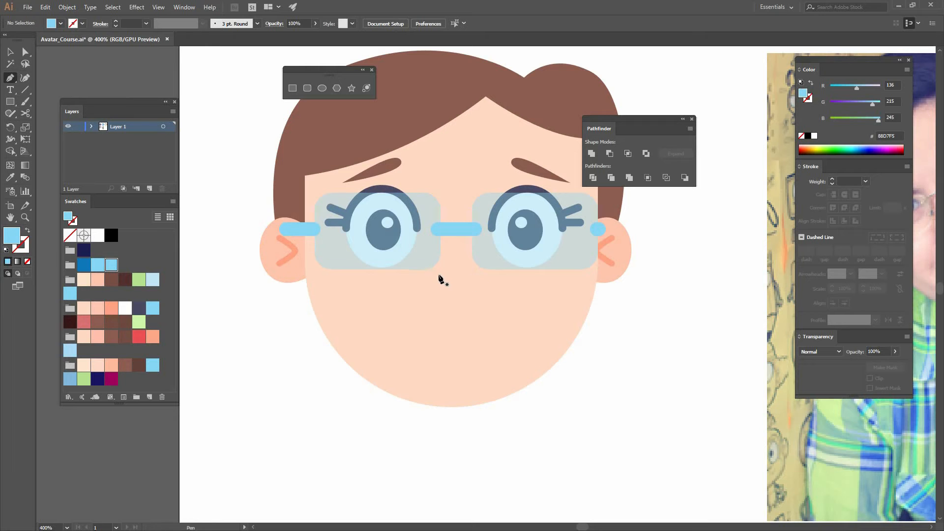
{"action": "key", "text": "v"}
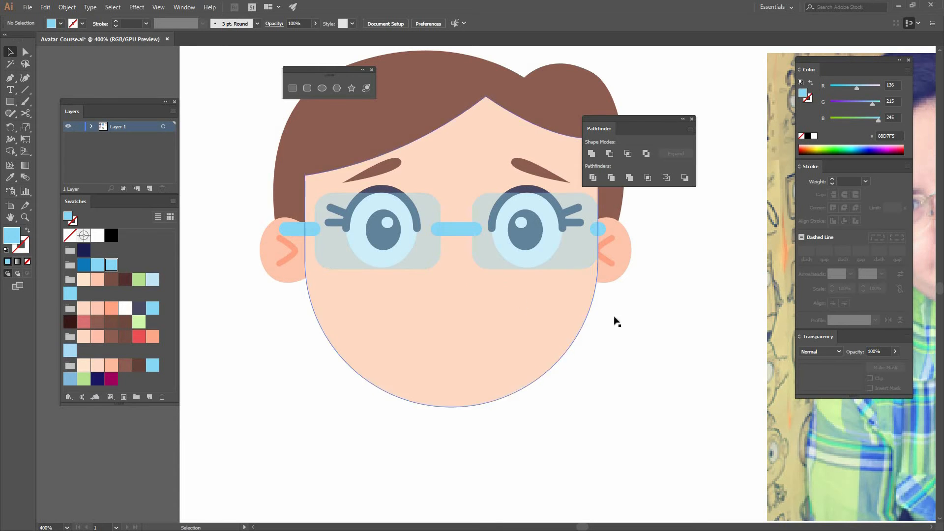
{"action": "left_click", "coordinate": [442, 230]}
{"action": "left_click_drag", "start_coordinate": [441, 231], "coordinate": [433, 229]}
- Replace the right lens with a copy of the narrowed left lens over the right eye and bring it to the front
{"action": "left_click", "coordinate": [475, 236]}
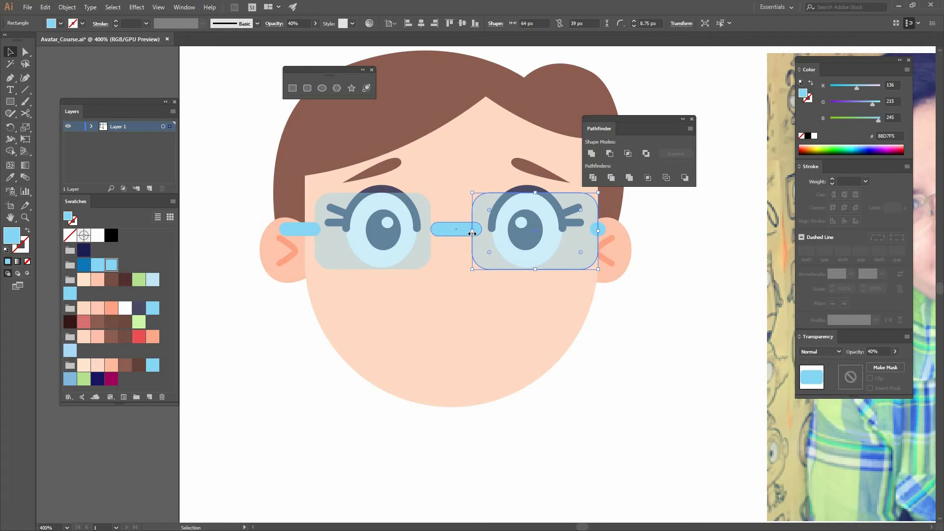
{"action": "key", "text": "Delete"}
{"action": "left_click_drag", "start_coordinate": [396, 265], "coordinate": [560, 264]}
{"action": "right_click", "coordinate": [576, 250]}
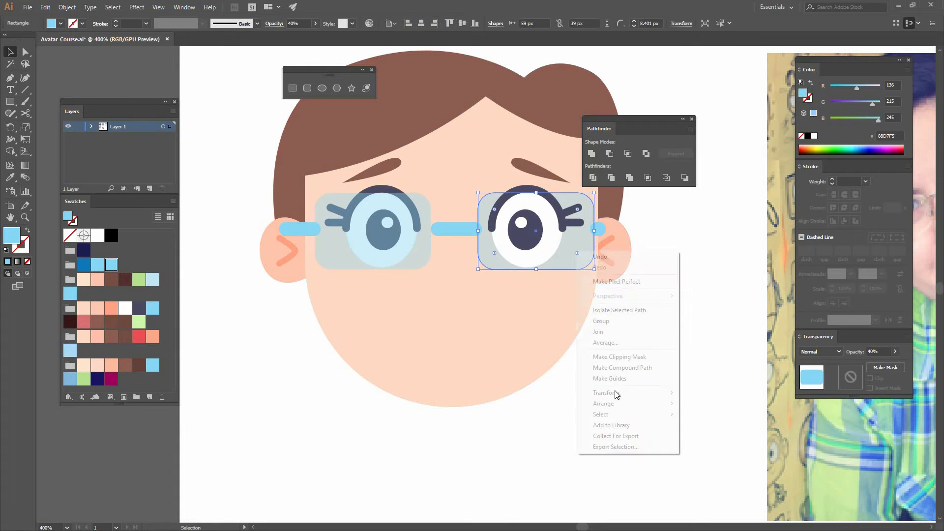
{"action": "mouse_move", "coordinate": [615, 404]}
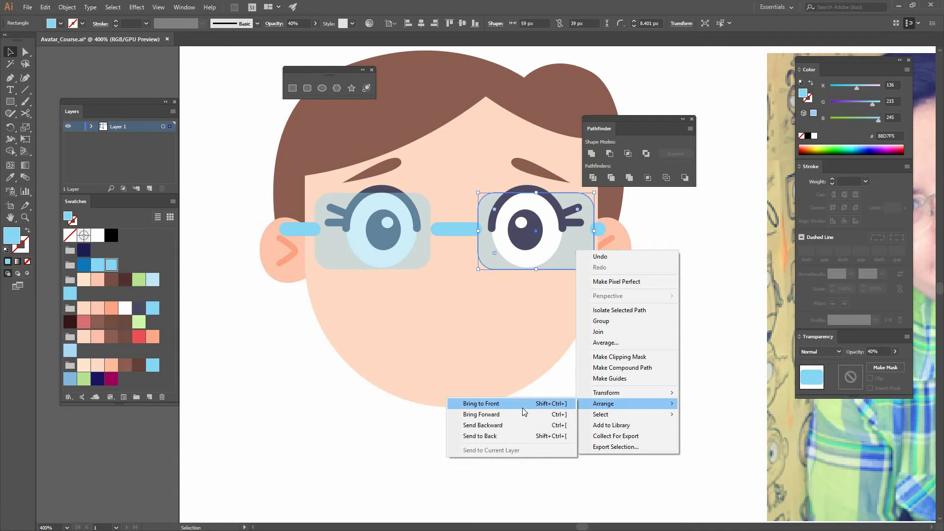
{"action": "left_click", "coordinate": [481, 404]}
- Widen the glasses bridge on both ends to 33 px so that it overlaps the inner edges of both lenses
{"action": "left_click", "coordinate": [434, 230]}
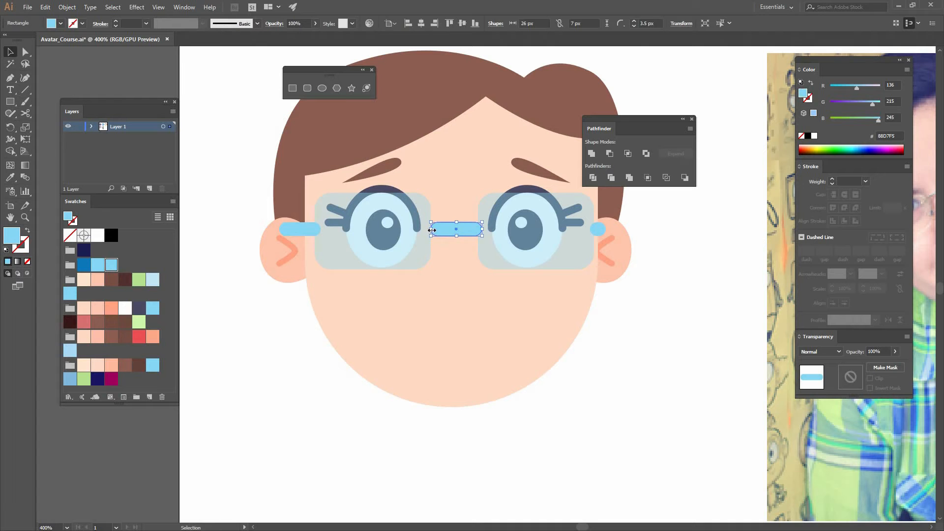
{"action": "left_click_drag", "start_coordinate": [426, 232], "coordinate": [419, 231]}
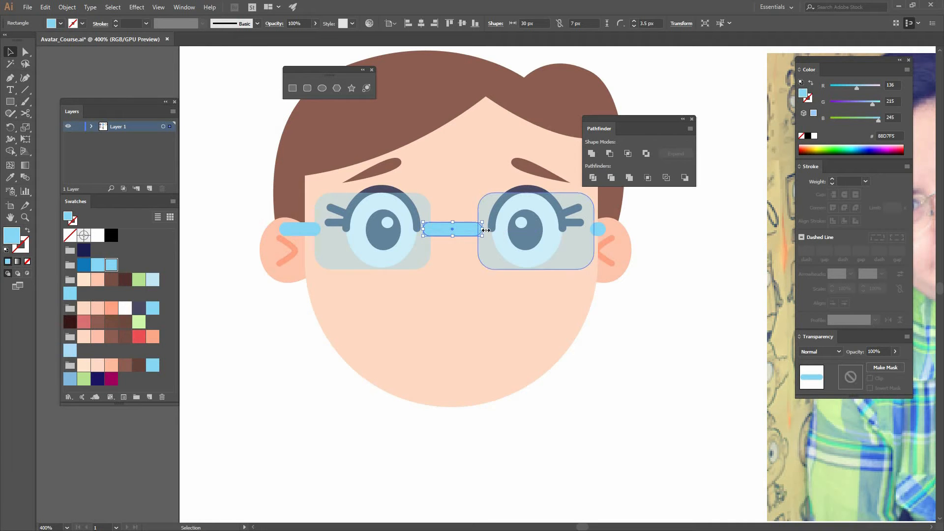
{"action": "left_click_drag", "start_coordinate": [488, 229], "coordinate": [494, 229]}
{"action": "key", "text": "a"}
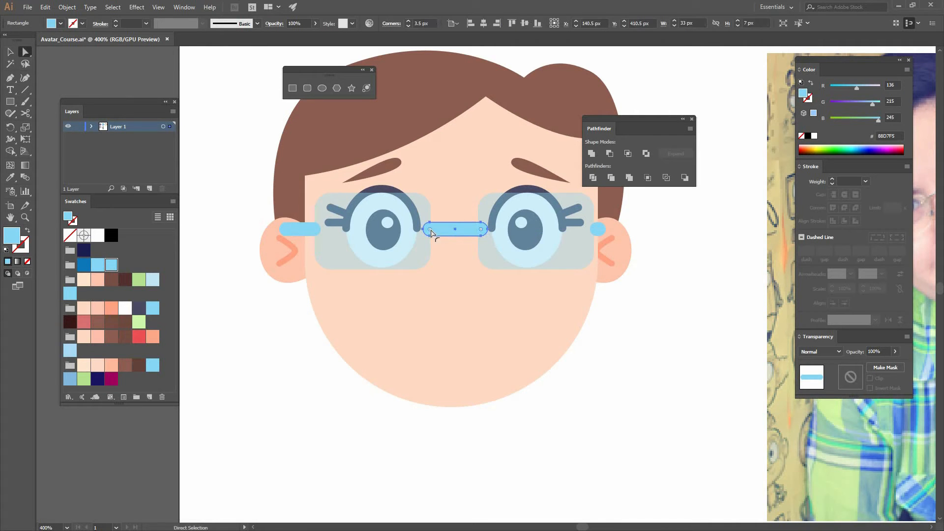
{"action": "key", "text": "v"}
{"action": "left_click", "coordinate": [640, 312]}
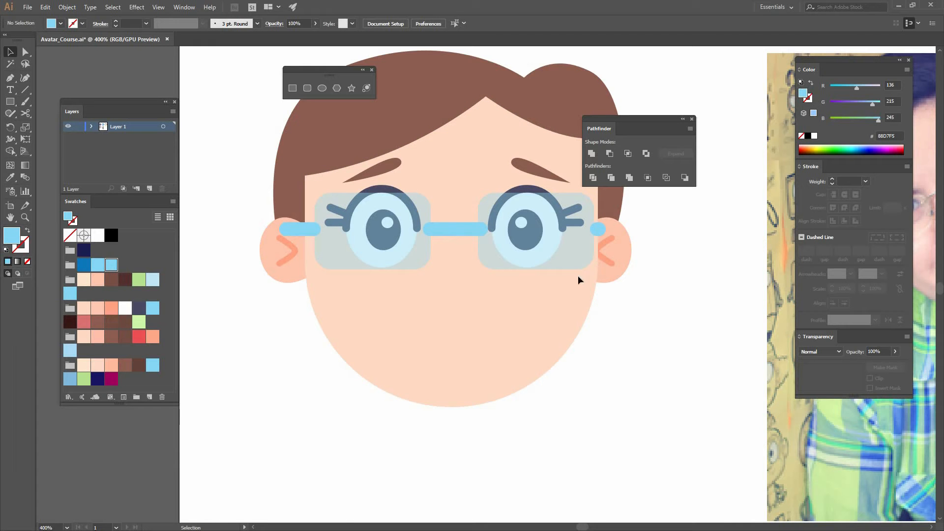
- Draw a small arched nose line below the glasses bridge with the Pen tool, using a 3 pt salmon stroke and no fill
{"action": "left_click", "coordinate": [607, 260]}
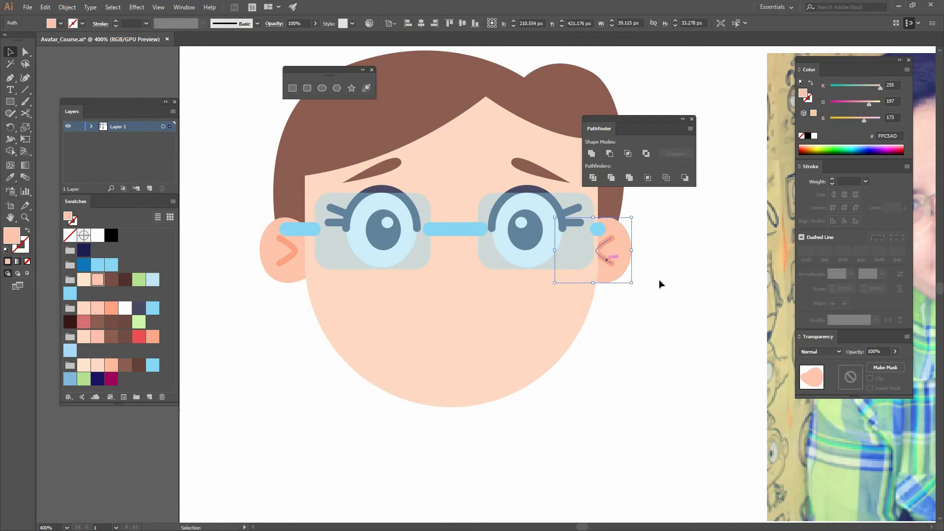
{"action": "key", "text": "ctrl+shift+a"}
{"action": "key", "text": "ctrl+plus"}
{"action": "key", "text": "p"}
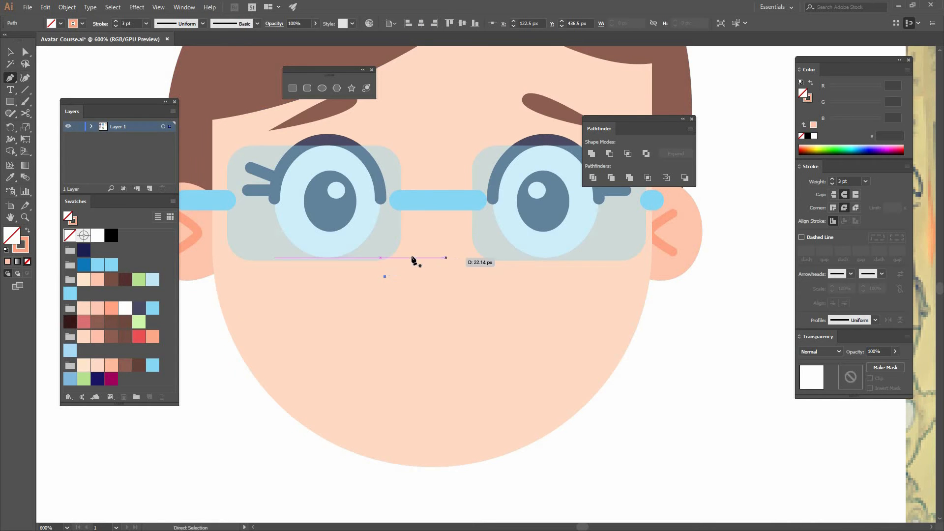
{"action": "key", "text": "ctrl+z"}
{"action": "left_click", "coordinate": [412, 256]}
{"action": "mouse_move", "coordinate": [453, 255]}
{"action": "left_mouse_down"}
{"action": "mouse_move", "coordinate": [479, 266]}
{"action": "mouse_move", "coordinate": [499, 291]}
{"action": "mouse_move", "coordinate": [486, 291]}
{"action": "mouse_move", "coordinate": [495, 300]}
{"action": "left_mouse_up"}
{"action": "key", "text": "ctrl+z"}
{"action": "key", "text": "ctrl+z"}
{"action": "left_click", "coordinate": [650, 318], "text": "ctrl"}
{"action": "key", "text": "v"}
{"action": "left_click_drag", "start_coordinate": [457, 339], "coordinate": [462, 396]}
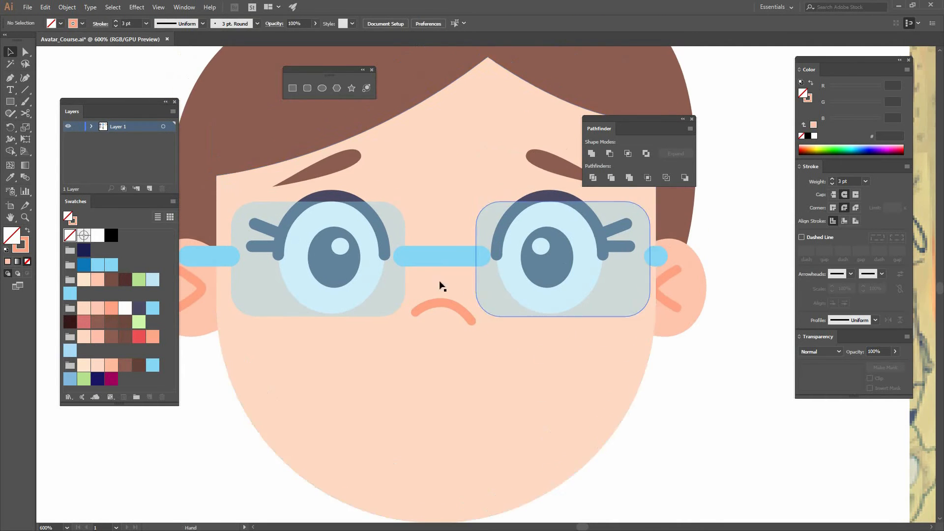
- Draw a closed, slightly tilted open-smile outline below the nose with the Pen tool, using the 3 pt salmon stroke
{"action": "key", "text": "p"}
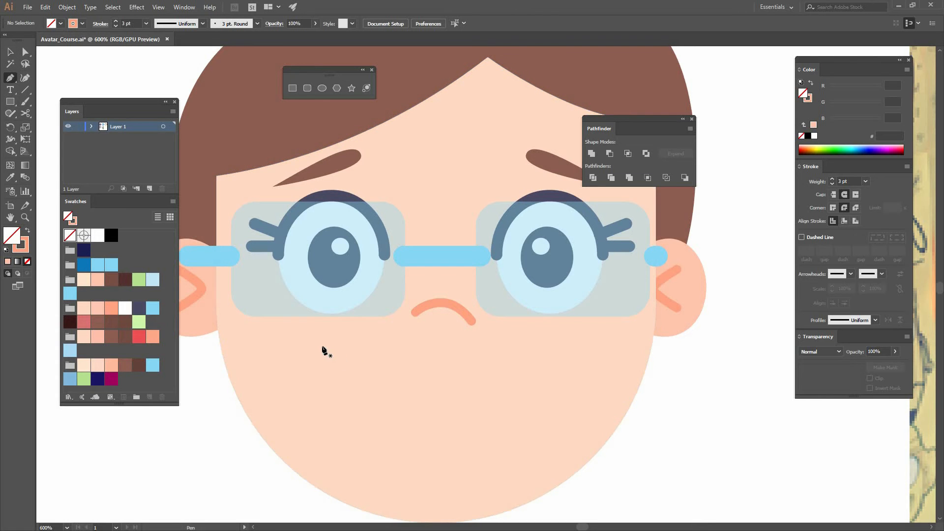
{"action": "left_click", "coordinate": [324, 354]}
{"action": "left_click", "coordinate": [384, 368]}
{"action": "left_click_drag", "start_coordinate": [490, 392], "coordinate": [581, 368]}
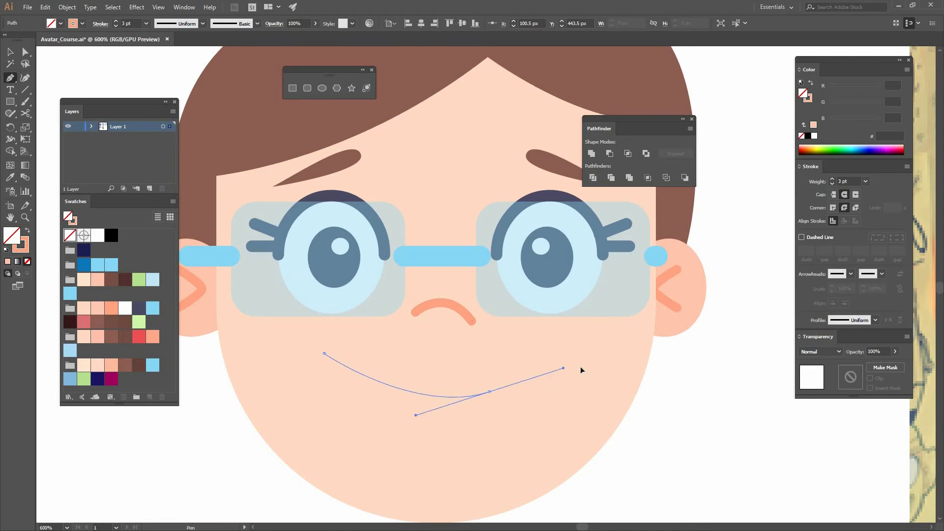
{"action": "left_click", "coordinate": [489, 392]}
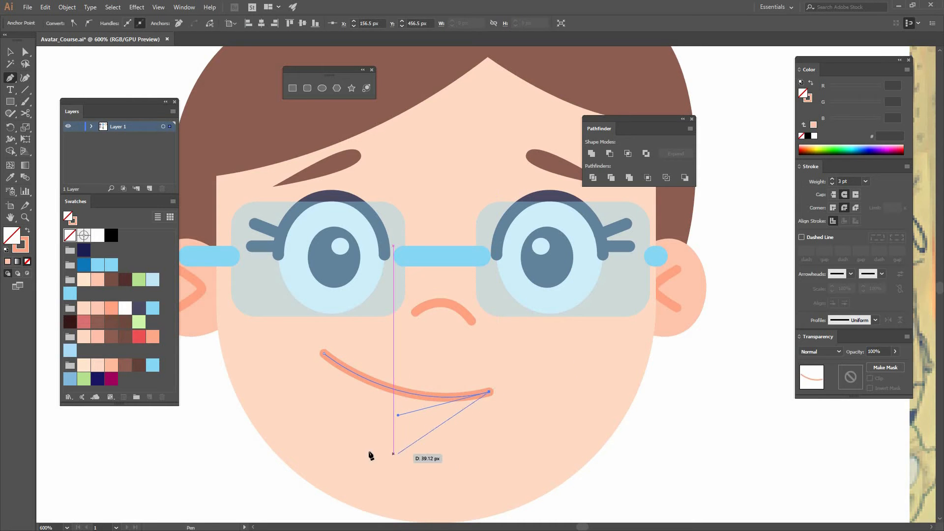
{"action": "left_click_drag", "start_coordinate": [362, 451], "coordinate": [295, 427]}
{"action": "key", "text": "ctrl+z"}
{"action": "left_click_drag", "start_coordinate": [369, 441], "coordinate": [286, 419]}
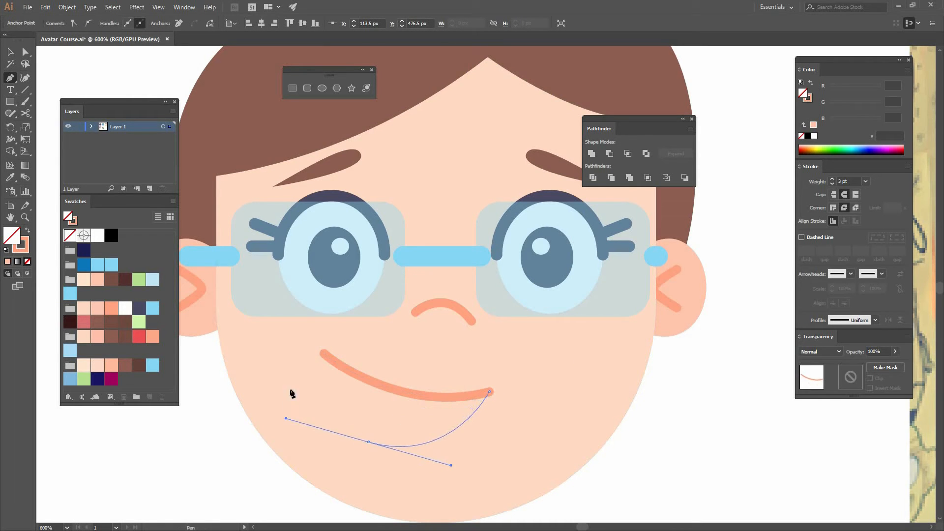
{"action": "left_click", "coordinate": [325, 353]}
- Pull in the curve at the mouth's lower left side and move the whole mouth up closer to the nose
{"action": "key", "text": "a"}
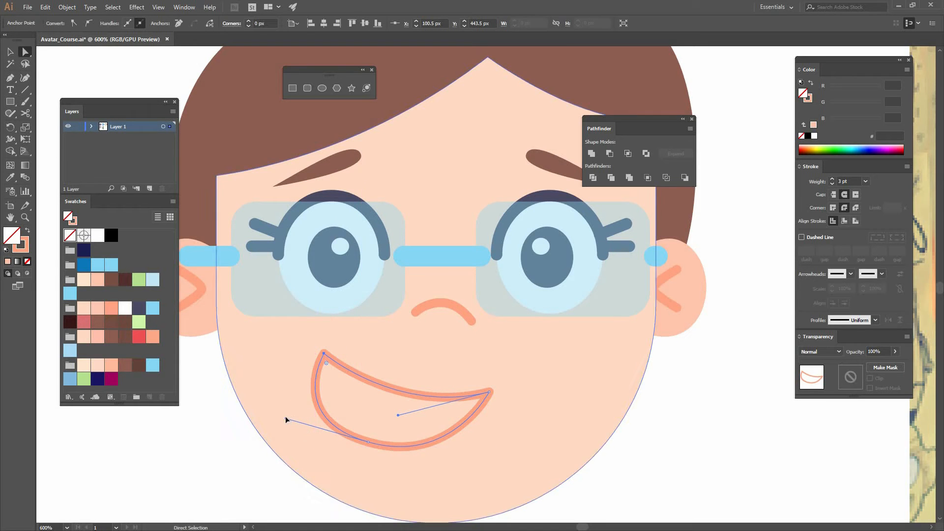
{"action": "left_click_drag", "start_coordinate": [303, 423], "coordinate": [342, 419]}
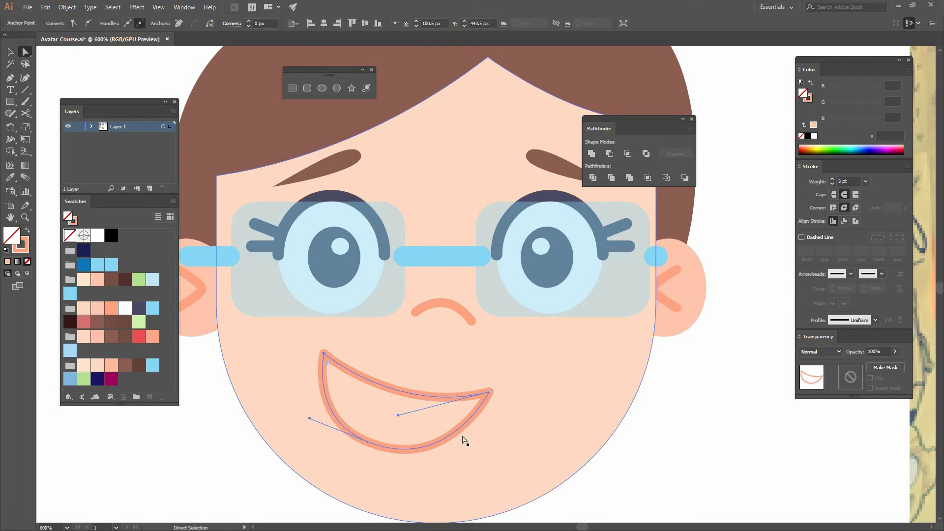
{"action": "key", "text": "ctrl+shift+a"}
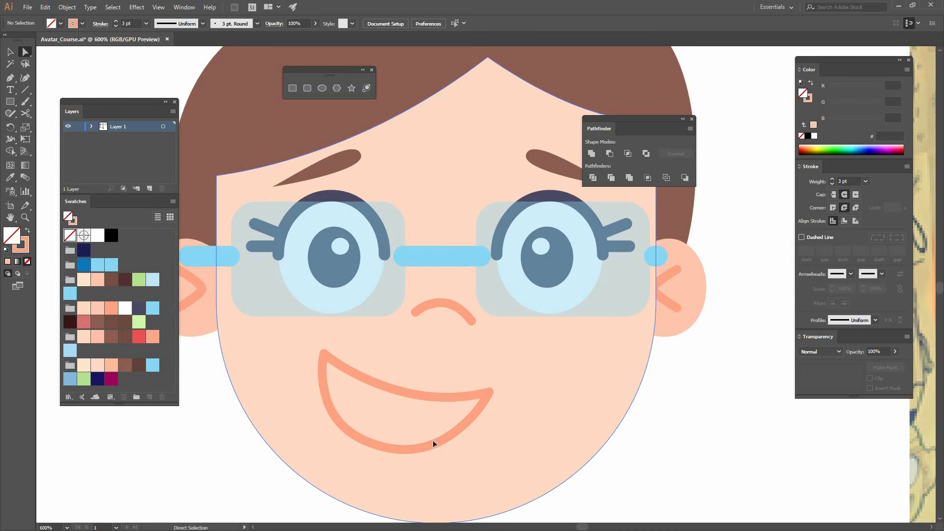
{"action": "key", "text": "v"}
{"action": "left_click", "coordinate": [439, 426]}
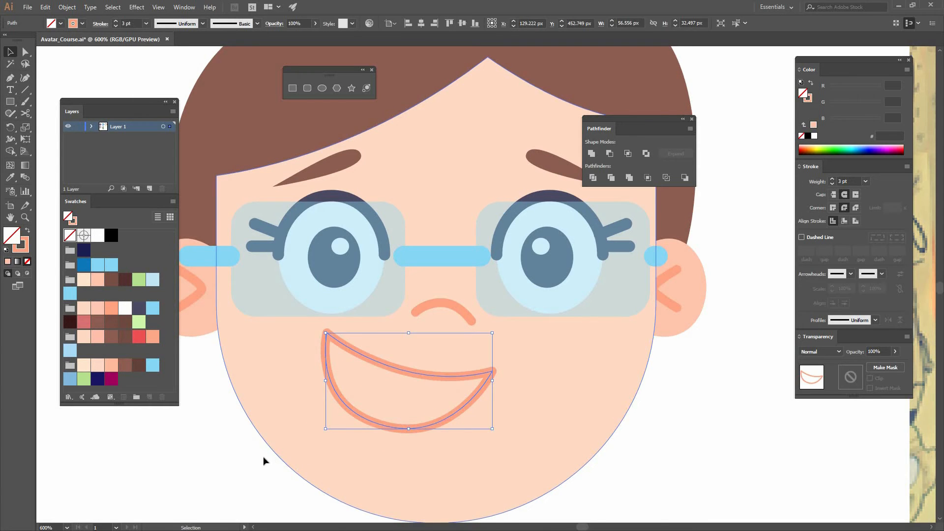
- Draw an arched tongue line across the lower part of the mouth with the Pen tool, with no fill and a 1 pt black stroke
{"action": "left_click", "coordinate": [258, 455]}
{"action": "key", "text": "p"}
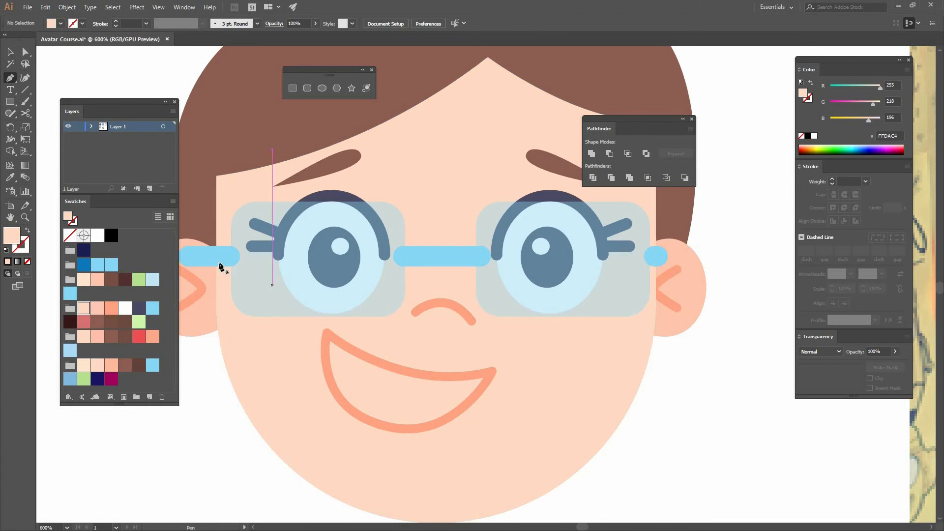
{"action": "left_click", "coordinate": [322, 404]}
{"action": "left_click_drag", "start_coordinate": [387, 393], "coordinate": [426, 401]}
{"action": "left_click", "coordinate": [446, 449]}
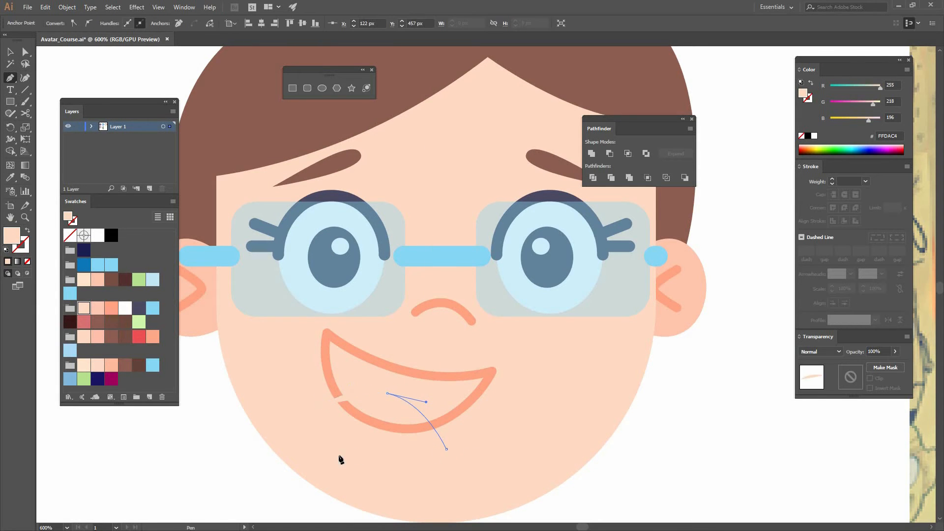
{"action": "left_click", "coordinate": [31, 232]}
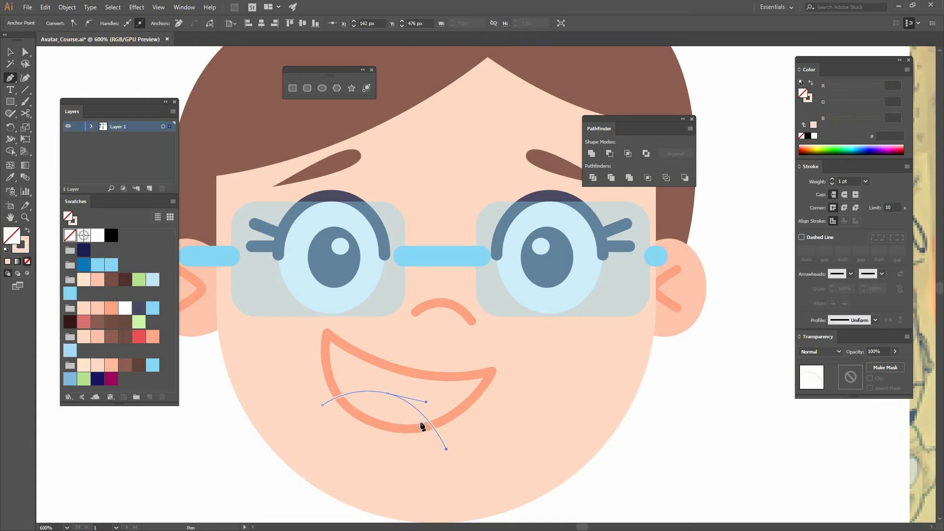
{"action": "key", "text": "v"}
{"action": "key", "text": "x"}
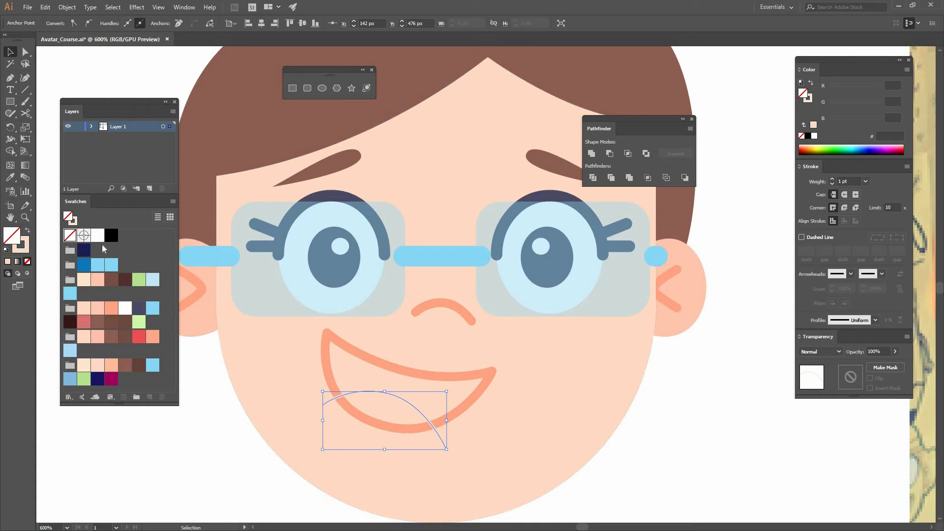
{"action": "left_click", "coordinate": [208, 477]}
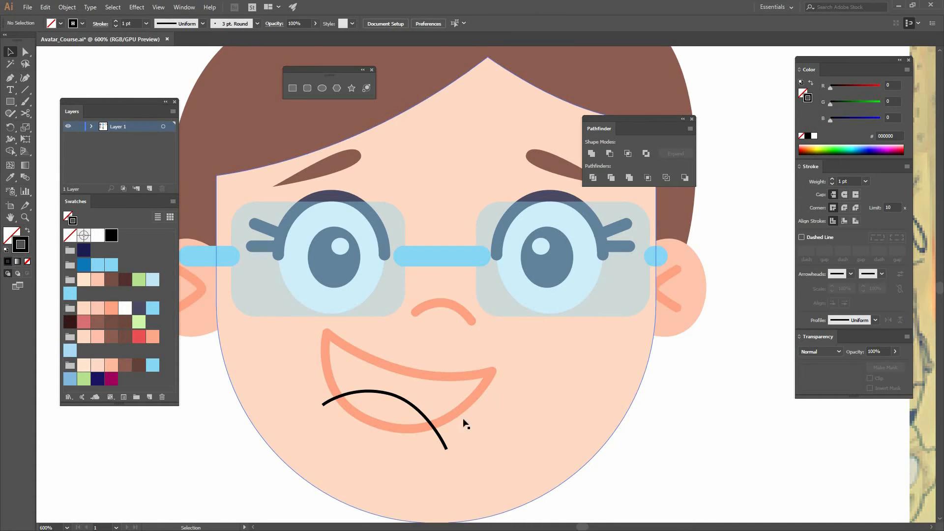
- Divide the mouth shape along the tongue arc with Pathfinder and ungroup the resulting pieces
{"action": "left_click", "coordinate": [426, 414]}
{"action": "left_click", "coordinate": [431, 416], "text": "shift"}
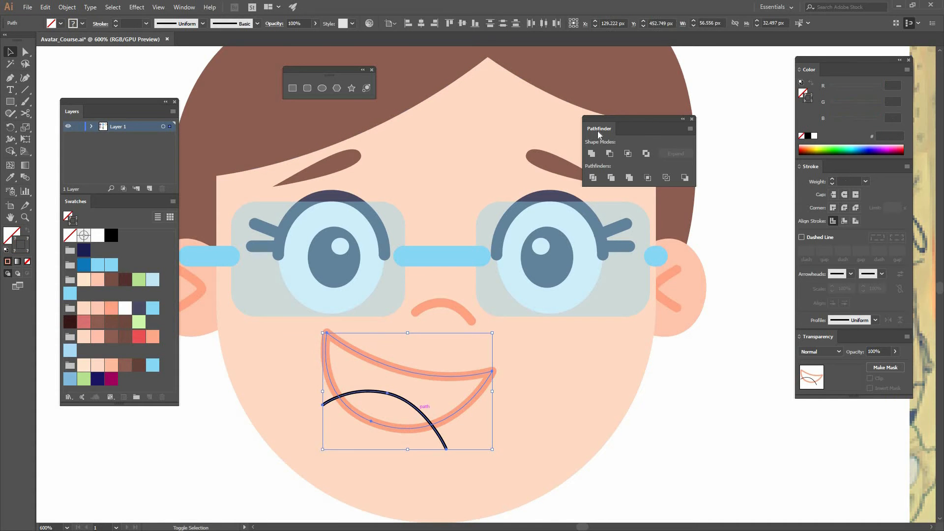
{"action": "left_click", "coordinate": [594, 177]}
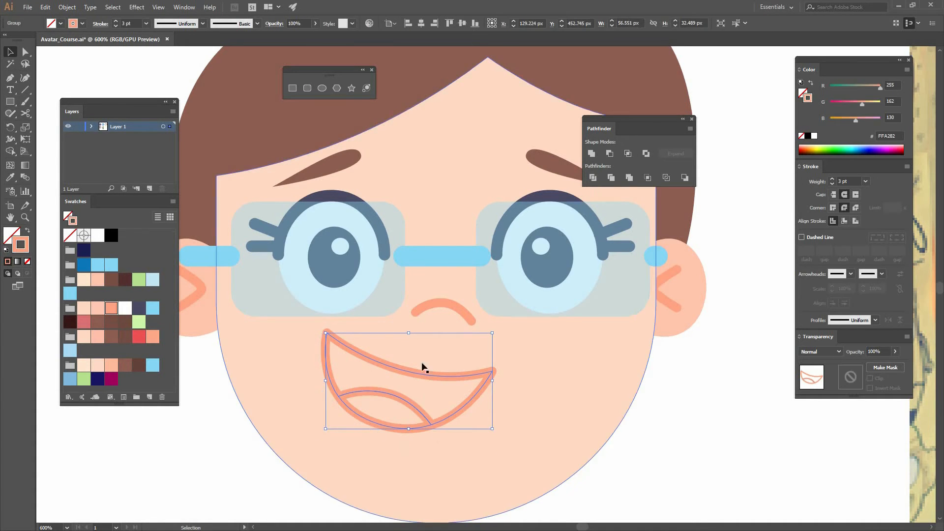
{"action": "right_click", "coordinate": [392, 398]}
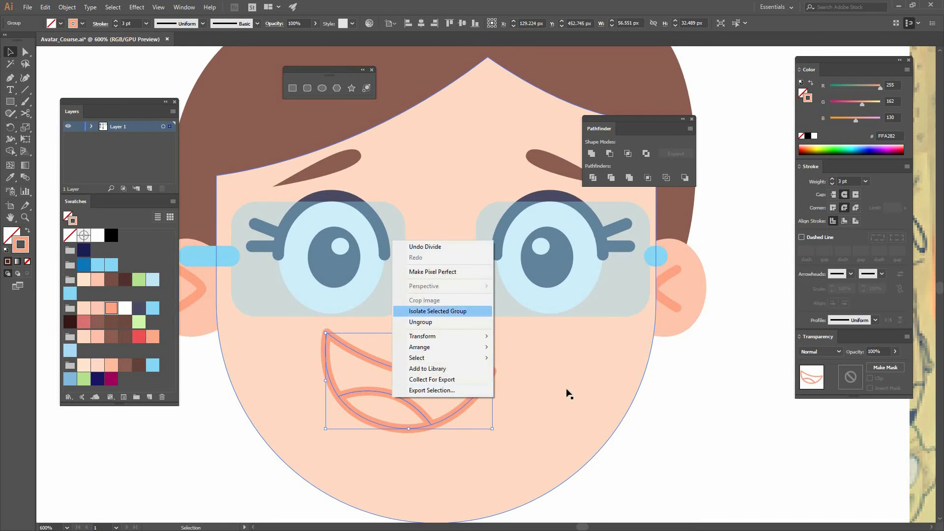
{"action": "left_click", "coordinate": [445, 322]}
{"action": "key", "text": "ctrl+shift+a"}
- Fill the upper mouth piece with dark brown 381919 and leave it without a stroke
{"action": "left_click", "coordinate": [475, 399]}
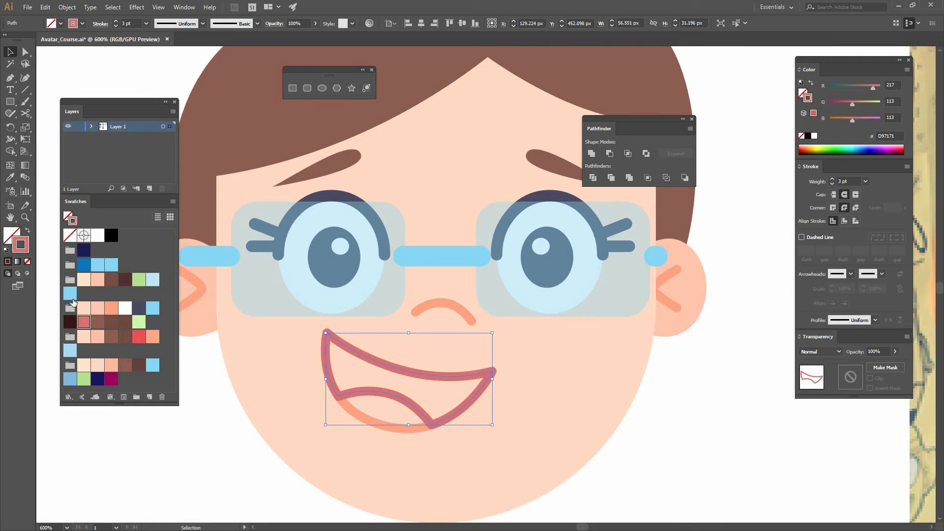
{"action": "left_click", "coordinate": [70, 323]}
{"action": "key", "text": "shift+x"}
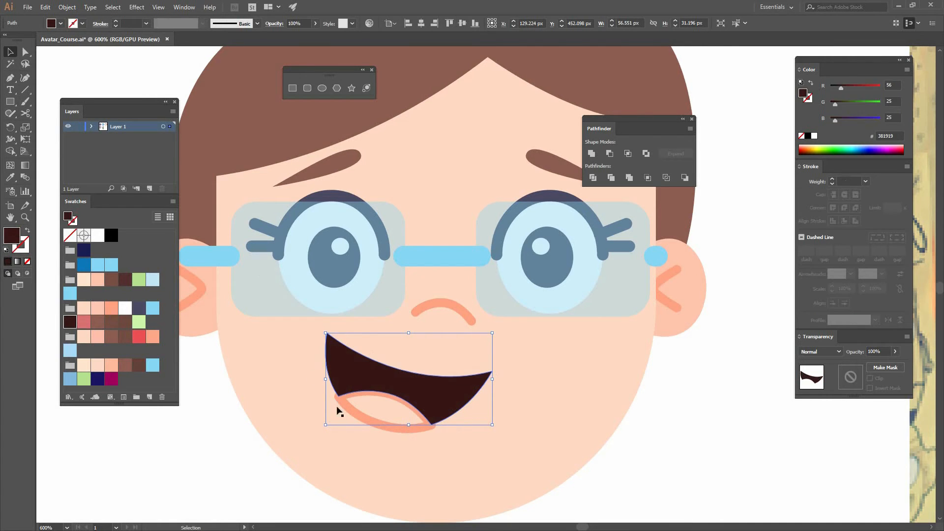
- Fill the tongue piece with the reddish pink D97171 swatch and remove its stroke
{"action": "left_click", "coordinate": [323, 407]}
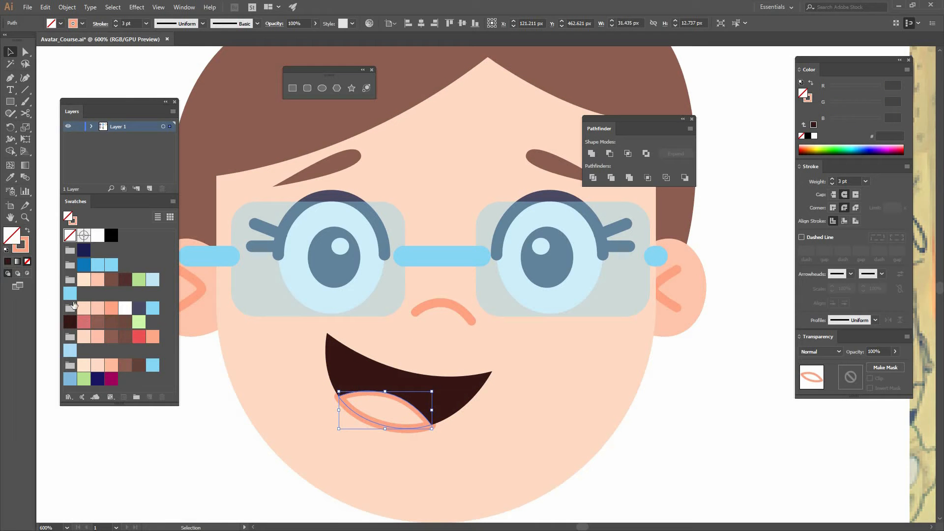
{"action": "left_click", "coordinate": [84, 322]}
{"action": "key", "text": "x"}
{"action": "key", "text": "slash"}
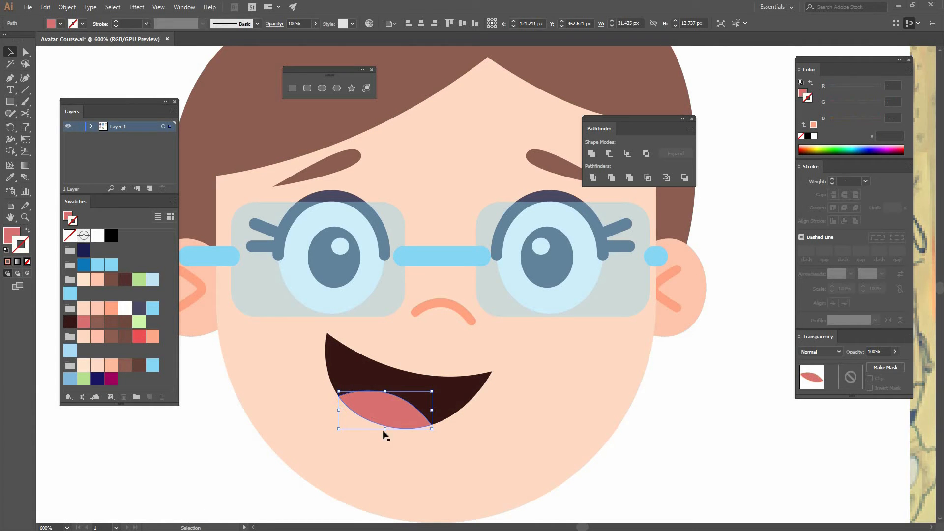
{"action": "key", "text": "ctrl+shift+a"}
{"action": "key", "text": "ctrl+minus"}
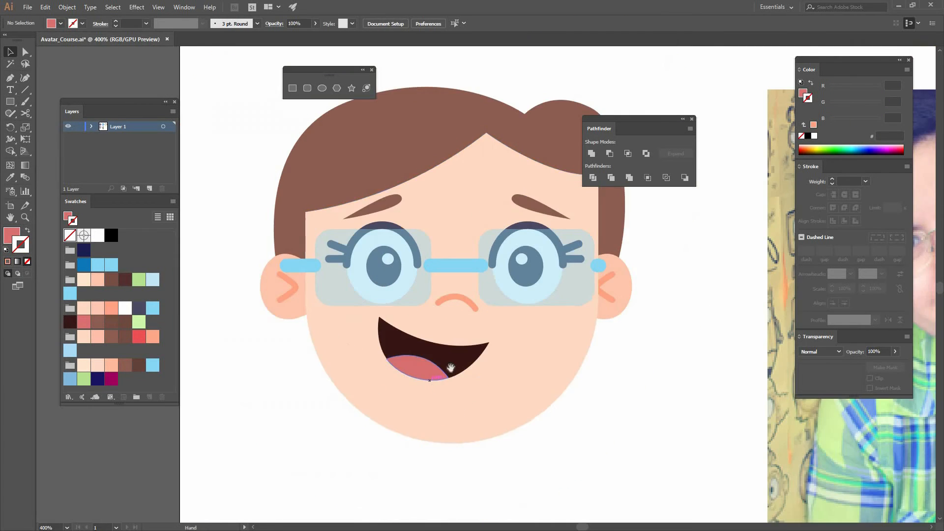
{"action": "left_click_drag", "start_coordinate": [385, 383], "coordinate": [306, 399]}
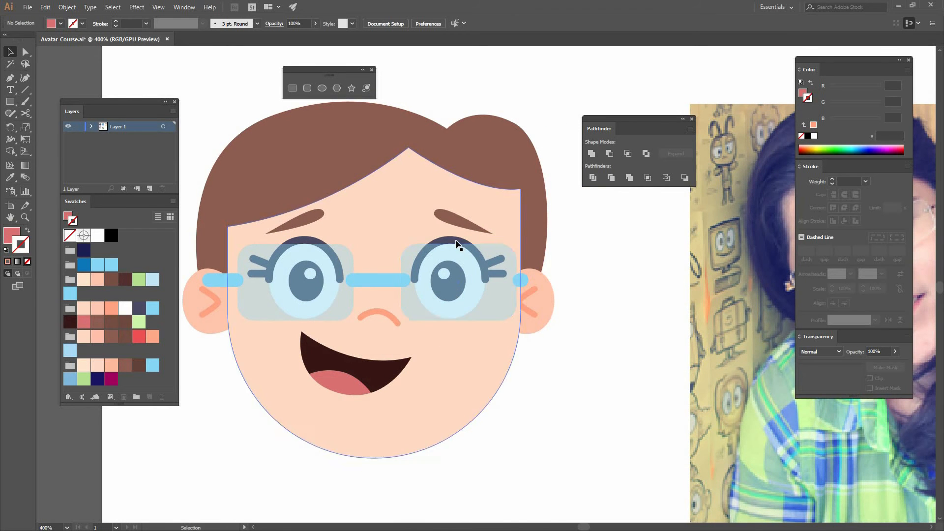
- Nudge the right-hand eye slightly toward the nose and reduce the height of both glasses lenses from their lower edge
{"action": "mouse_move", "coordinate": [454, 242]}
{"action": "left_mouse_down"}
{"action": "mouse_move", "coordinate": [459, 250]}
{"action": "mouse_move", "coordinate": [448, 243]}
{"action": "left_mouse_up"}
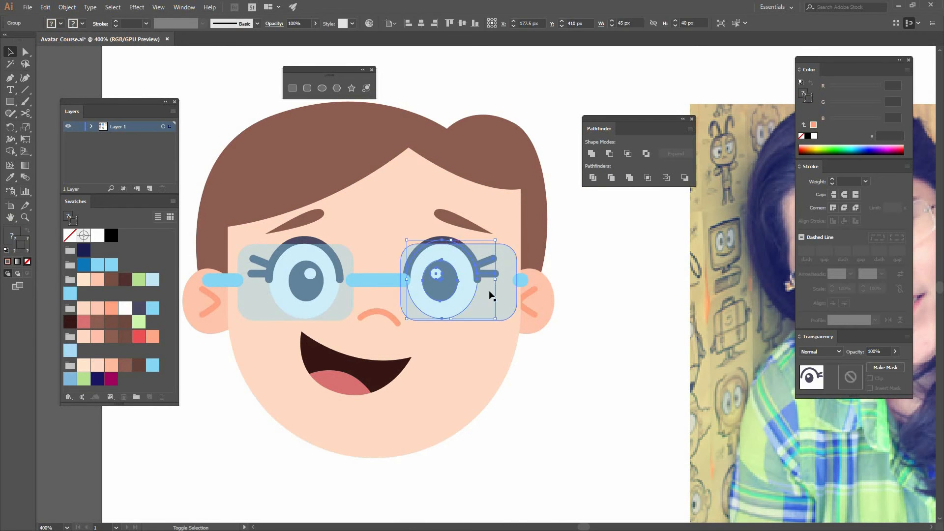
{"action": "left_click", "coordinate": [508, 310]}
{"action": "left_click", "coordinate": [333, 316], "text": "shift"}
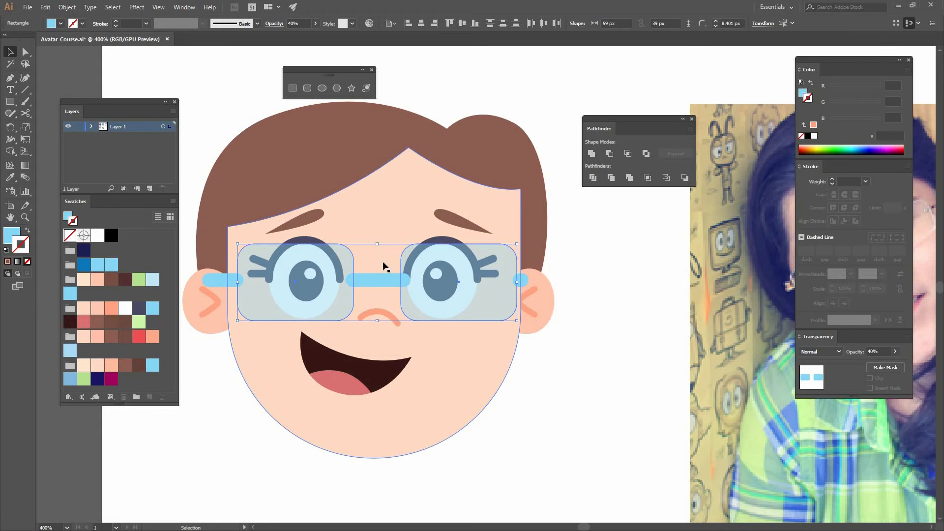
{"action": "left_click_drag", "start_coordinate": [377, 310], "coordinate": [377, 299]}
{"action": "left_click", "coordinate": [555, 382]}
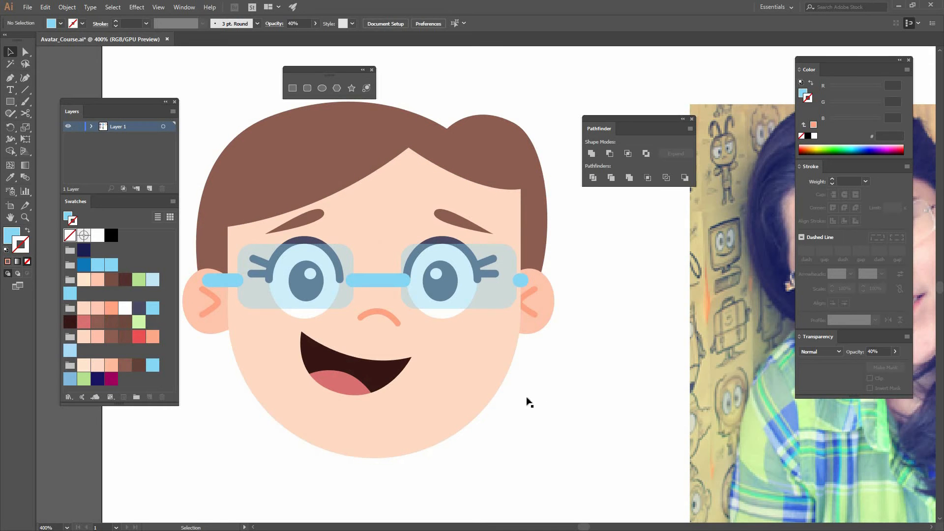
- Rotate the mouth and tongue together slightly counterclockwise and reposition them beneath the nose
{"action": "left_click_drag", "start_coordinate": [517, 402], "coordinate": [543, 392]}
{"action": "left_click", "coordinate": [362, 370]}
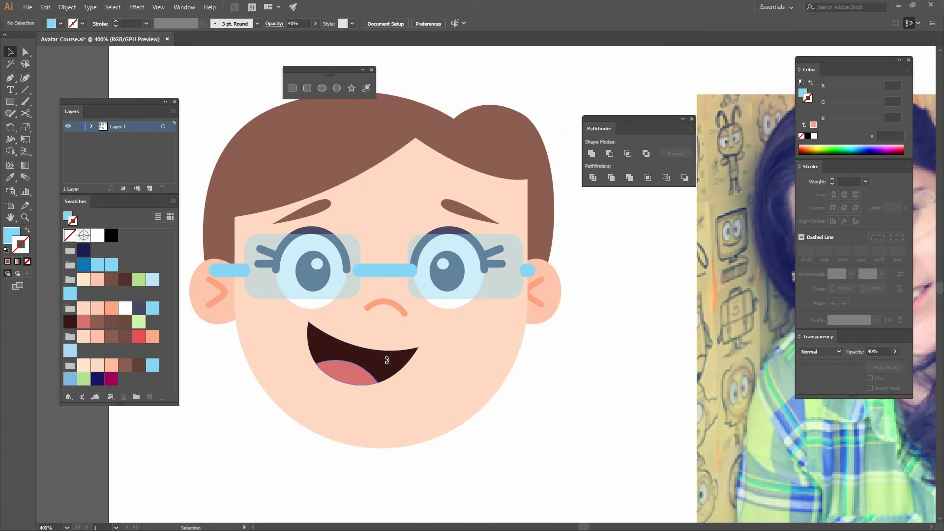
{"action": "left_click_drag", "start_coordinate": [406, 357], "coordinate": [419, 346]}
{"action": "key", "text": "ctrl+z"}
{"action": "left_click", "coordinate": [364, 377], "text": "shift"}
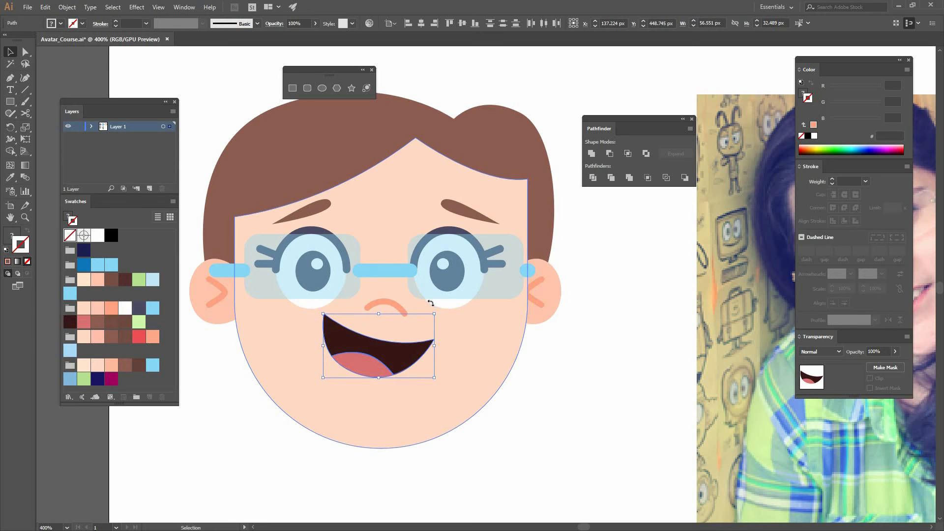
{"action": "left_click_drag", "start_coordinate": [432, 303], "coordinate": [429, 298]}
{"action": "mouse_move", "coordinate": [391, 354]}
{"action": "left_mouse_down"}
{"action": "mouse_move", "coordinate": [400, 354]}
{"action": "mouse_move", "coordinate": [383, 354]}
{"action": "left_mouse_up"}
{"action": "left_click", "coordinate": [535, 383]}
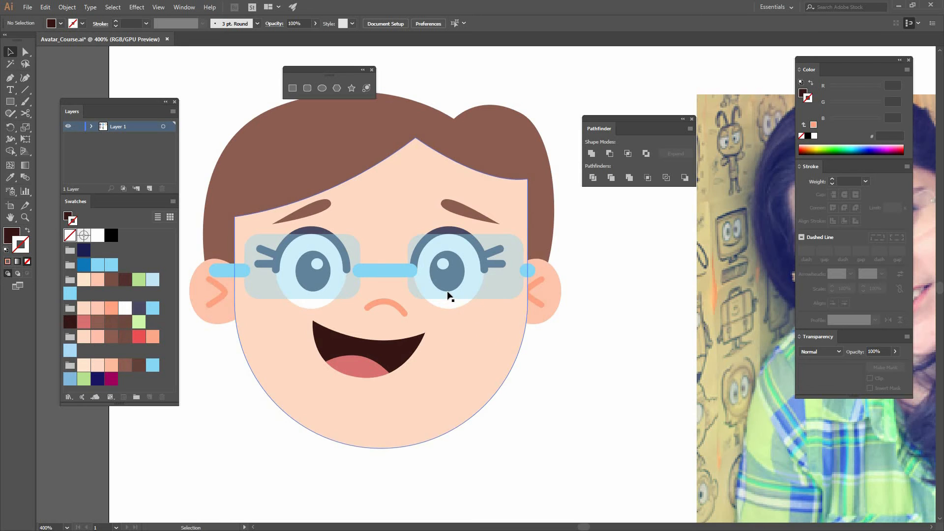
- Isolate the right-hand eye group and shift its pupil and highlight slightly toward the nose
{"action": "left_click", "coordinate": [454, 308]}
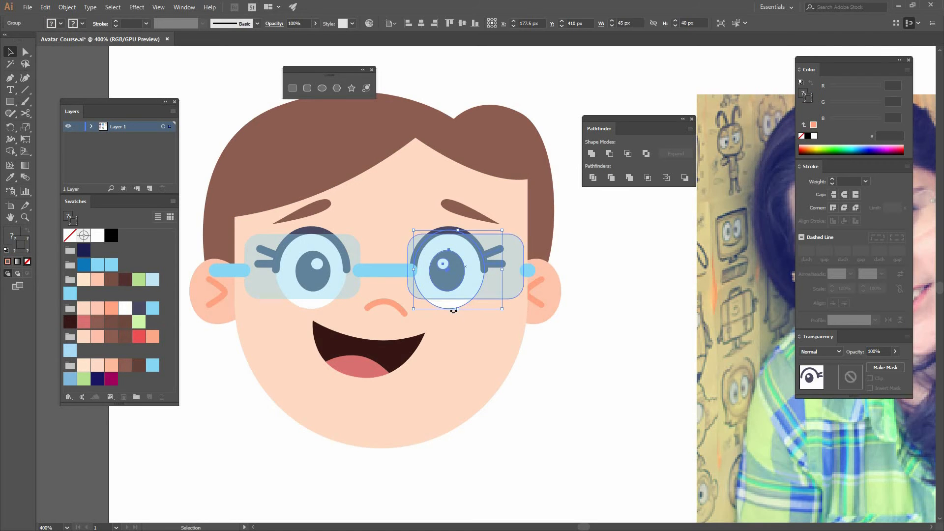
{"action": "double_click", "coordinate": [449, 308]}
{"action": "left_click", "coordinate": [451, 279]}
{"action": "left_click_drag", "start_coordinate": [447, 280], "coordinate": [444, 279]}
{"action": "left_click", "coordinate": [545, 373]}
{"action": "double_click", "coordinate": [331, 282]}
{"action": "left_click", "coordinate": [317, 290]}
{"action": "double_click", "coordinate": [319, 282]}
{"action": "left_click", "coordinate": [319, 278]}
{"action": "left_click", "coordinate": [317, 265], "text": "shift"}
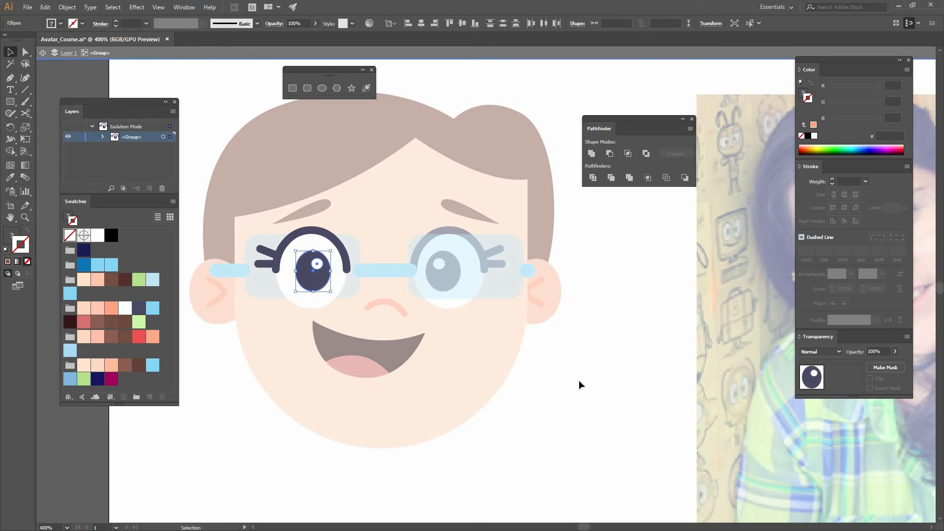
{"action": "double_click", "coordinate": [578, 381]}
- Draw an open spiral curl on the left part of the hair with the Pen tool, sweeping up toward the parting
{"action": "left_click_drag", "start_coordinate": [567, 393], "coordinate": [604, 423]}
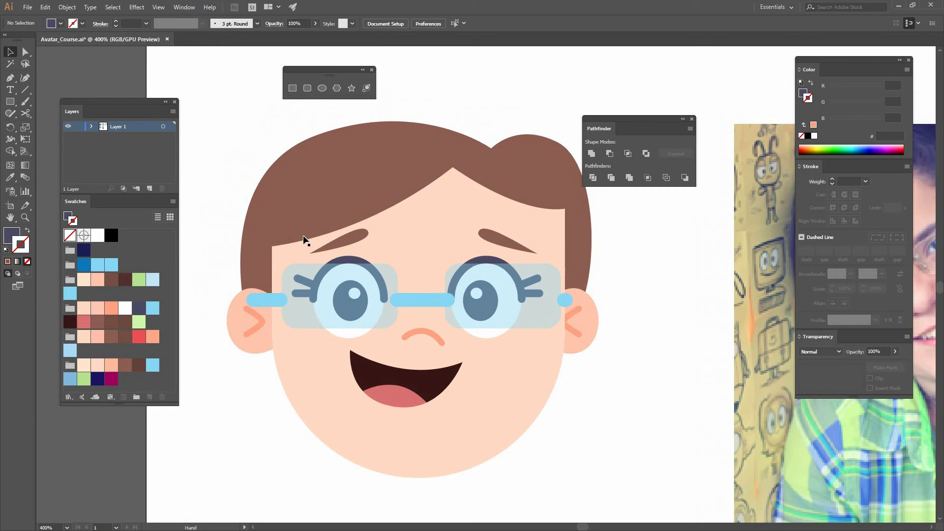
{"action": "key", "text": "p"}
{"action": "left_click", "coordinate": [419, 158]}
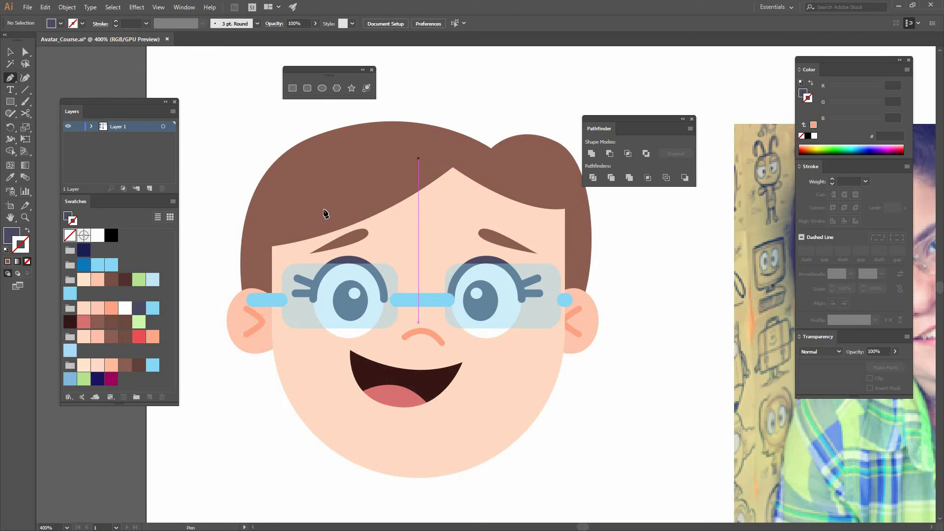
{"action": "left_click", "coordinate": [295, 210]}
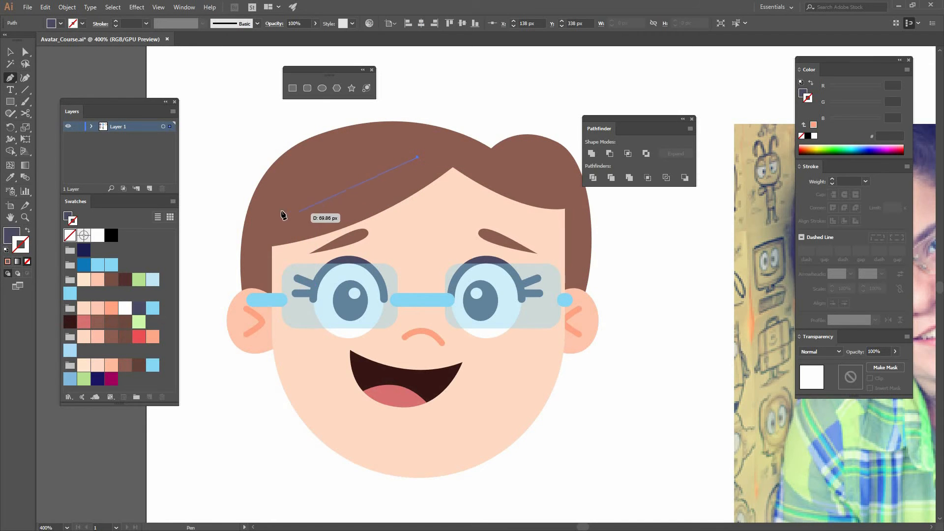
{"action": "left_click_drag", "start_coordinate": [265, 185], "coordinate": [265, 181]}
{"action": "left_click", "coordinate": [360, 163]}
{"action": "key", "text": "ctrl+z"}
{"action": "left_click_drag", "start_coordinate": [347, 168], "coordinate": [26, 229]}
- Give the hair curl no fill and a 4 pt stroke in dark brown 704A41
{"action": "key", "text": "shift+x"}
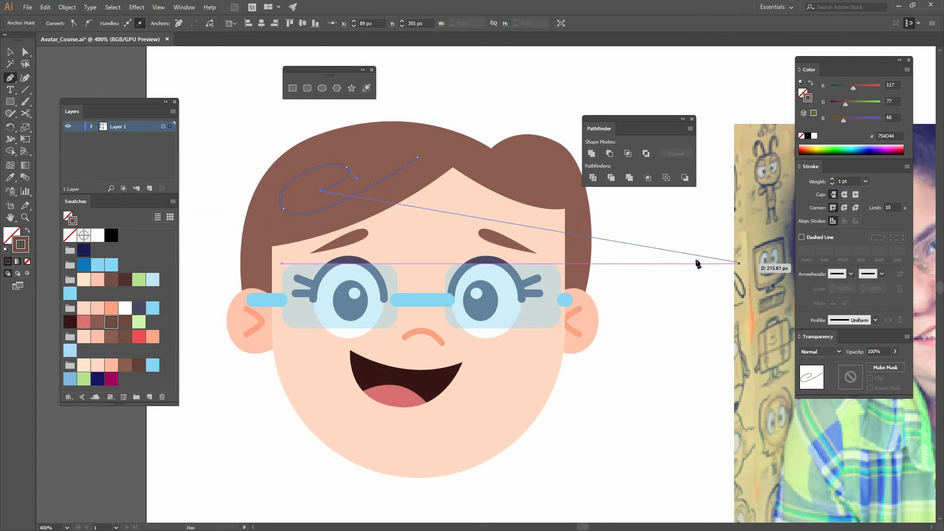
{"action": "left_click", "coordinate": [865, 182]}
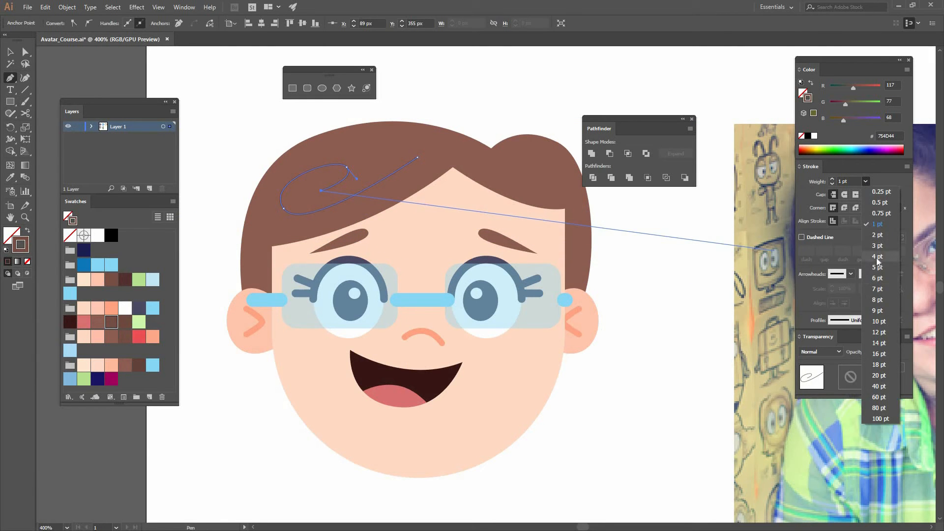
{"action": "left_click", "coordinate": [878, 256]}
{"action": "key", "text": "v"}
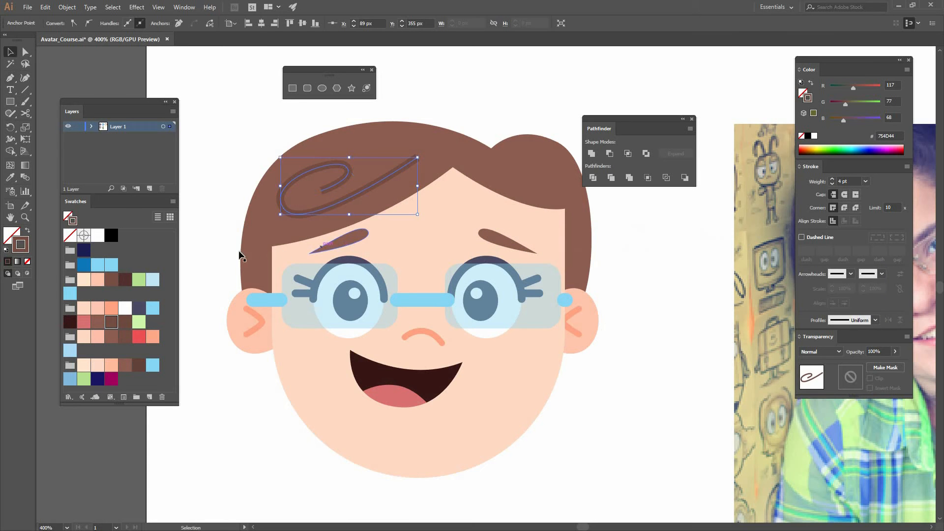
{"action": "left_click", "coordinate": [344, 202]}
{"action": "left_click", "coordinate": [345, 193]}
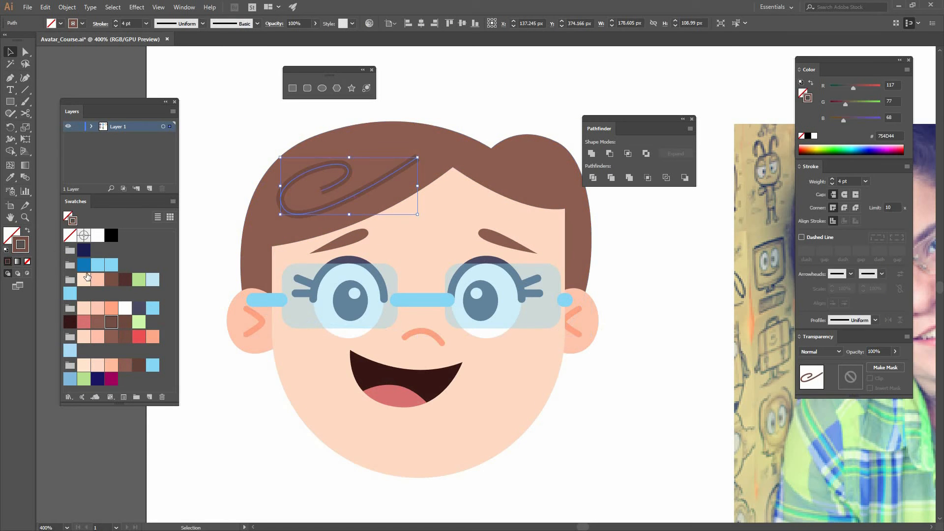
{"action": "left_click", "coordinate": [125, 322]}
{"action": "left_click", "coordinate": [217, 291]}
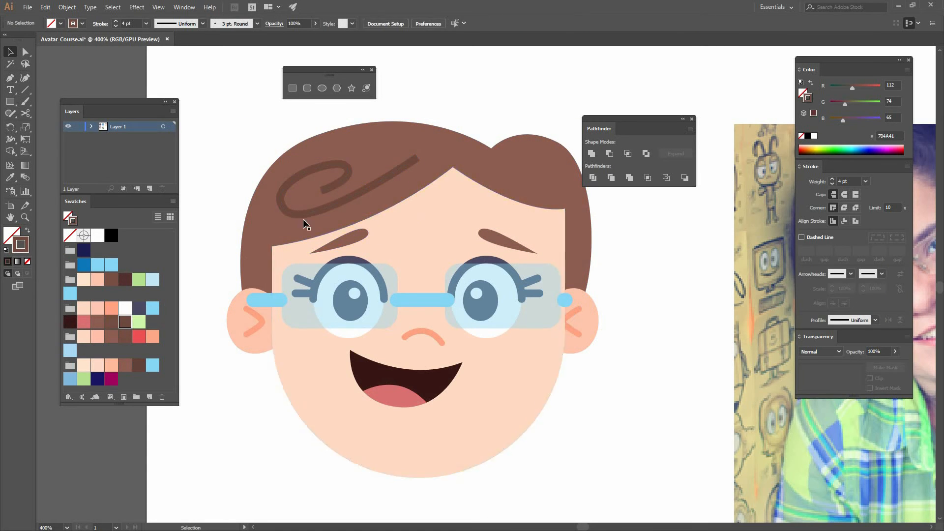
{"action": "left_click", "coordinate": [315, 214]}
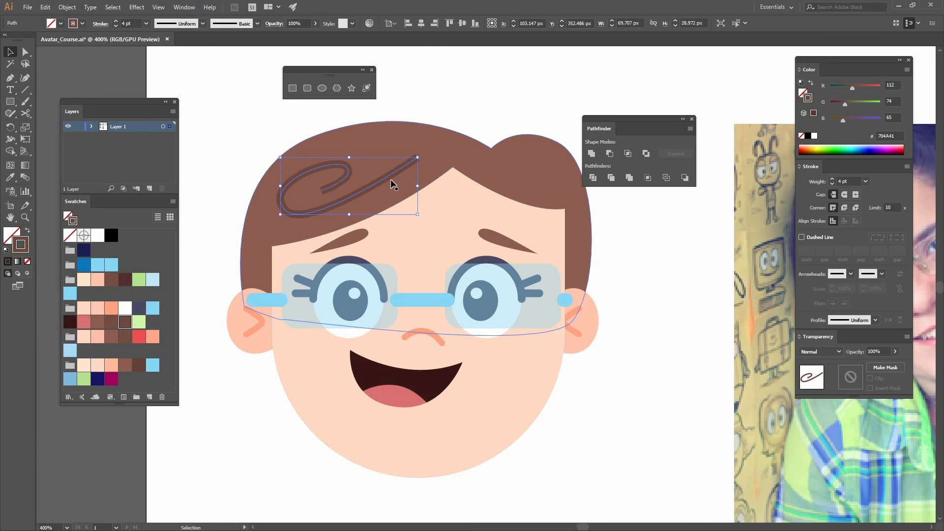
{"action": "key", "text": "ctrl+shift+a"}
- Reshape the right-hand bump of the hair with Direct Selection into a flatter, smoother curve
{"action": "left_click_drag", "start_coordinate": [377, 171], "coordinate": [265, 201]}
{"action": "key", "text": "a"}
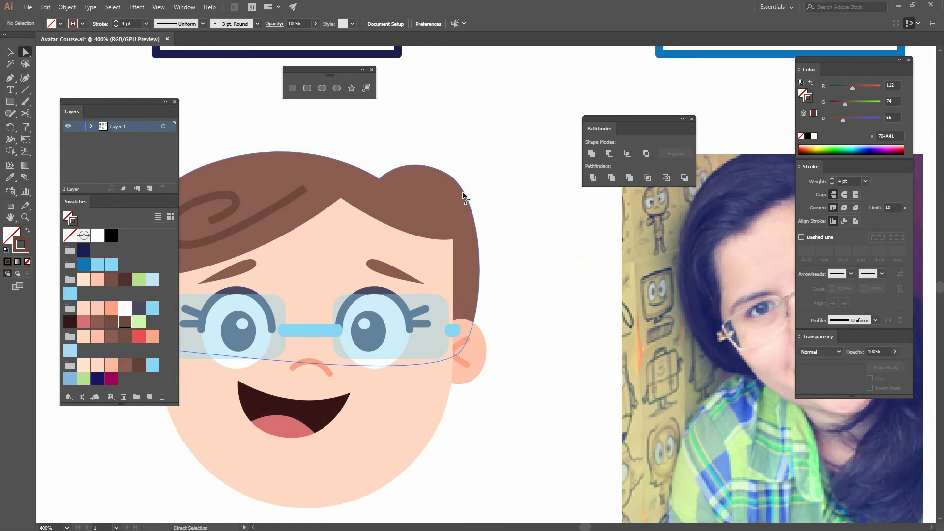
{"action": "left_click_drag", "start_coordinate": [447, 176], "coordinate": [512, 145]}
{"action": "key", "text": "ctrl+shift+a"}
{"action": "left_click", "coordinate": [512, 150]}
{"action": "key", "text": "ctrl+shift+a"}
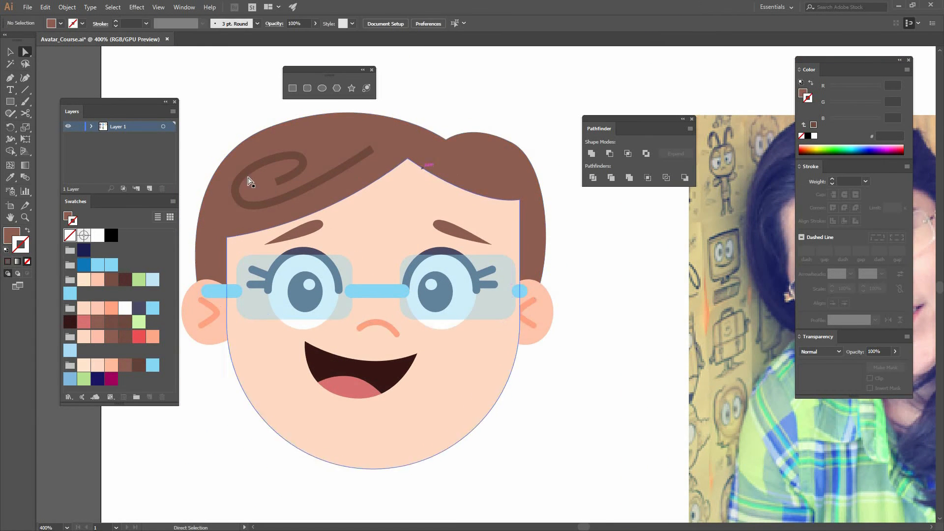
- Adjust the curve at the hair shape's upper-left anchor to make that side of the outline rounder and fuller
{"action": "left_click_drag", "start_coordinate": [268, 184], "coordinate": [357, 181]}
{"action": "left_click", "coordinate": [359, 121]}
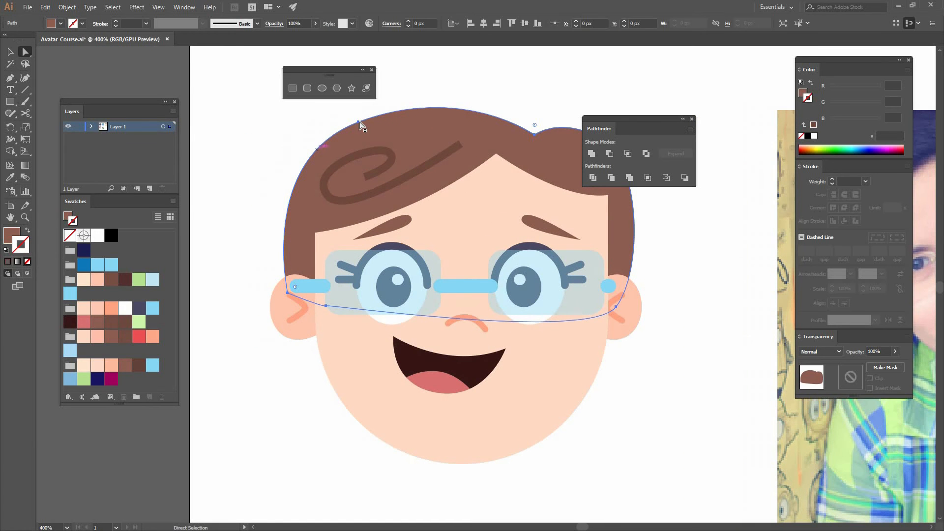
{"action": "left_click_drag", "start_coordinate": [305, 158], "coordinate": [259, 162]}
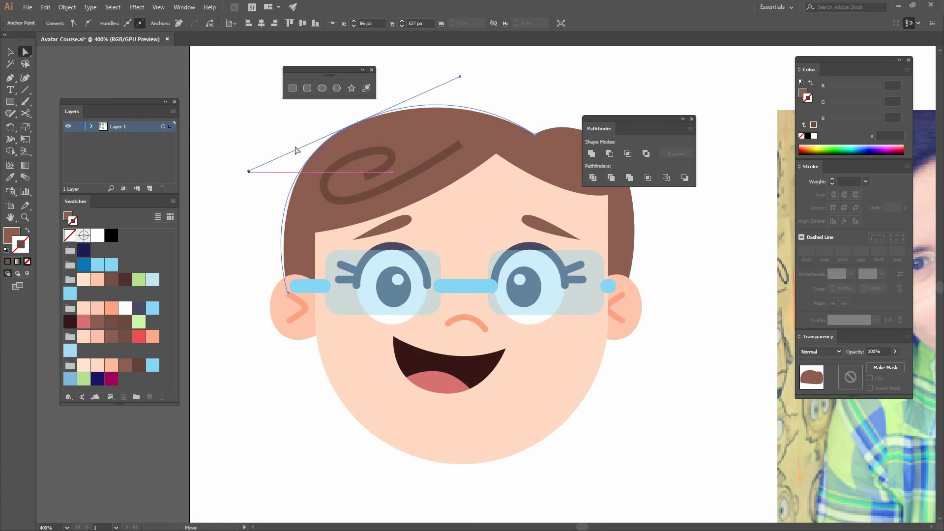
{"action": "key", "text": "ctrl+shift+a"}
- Draw a short curved strand on the right part of the hair with the Pen tool, using a 4 pt 704A41 stroke without fill
{"action": "left_click_drag", "start_coordinate": [438, 163], "coordinate": [350, 178]}
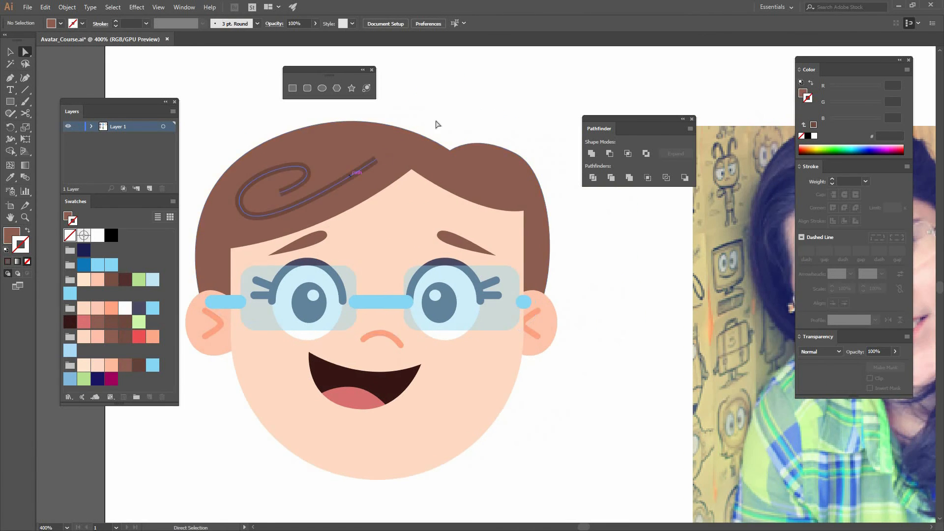
{"action": "key", "text": "shift+x"}
{"action": "key", "text": "p"}
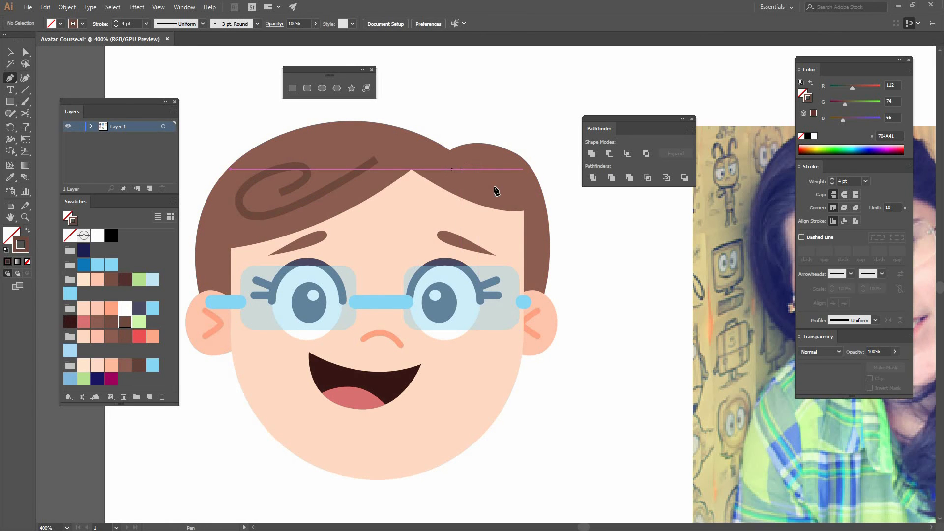
{"action": "mouse_move", "coordinate": [505, 187]}
{"action": "left_mouse_down"}
{"action": "mouse_move", "coordinate": [524, 189]}
{"action": "mouse_move", "coordinate": [538, 174]}
{"action": "left_mouse_up"}
{"action": "key", "text": "v"}
{"action": "key", "text": "ctrl+shift+a"}
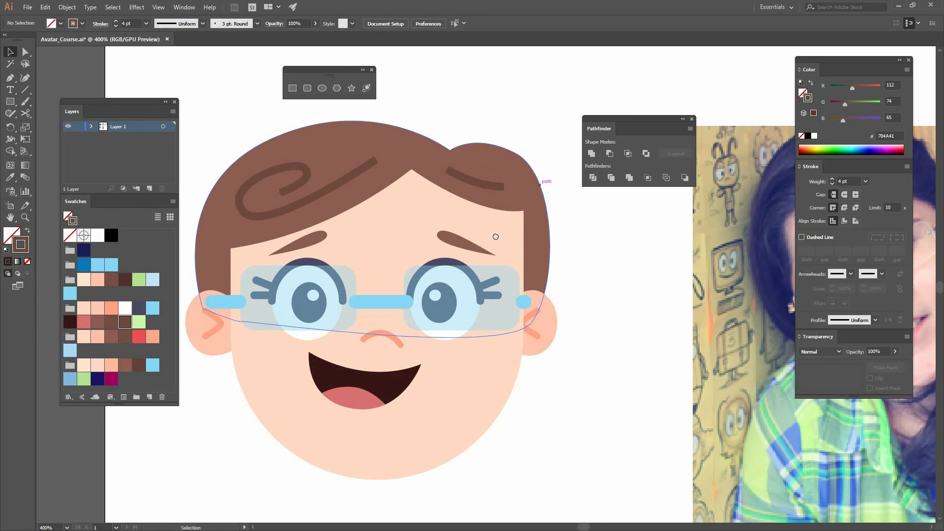
- Draw a closed, curved ponytail outline with the Pen tool, from the hair beside the left ear down past the jaw to a pointed tip
{"action": "left_click_drag", "start_coordinate": [483, 248], "coordinate": [548, 194]}
{"action": "key", "text": "o"}
{"action": "key", "text": "p"}
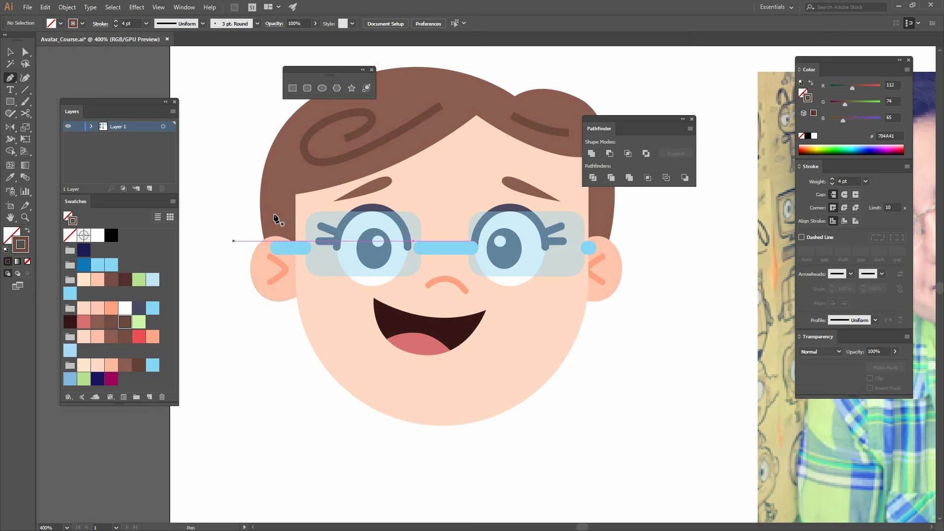
{"action": "left_click", "coordinate": [274, 213]}
{"action": "left_click_drag", "start_coordinate": [235, 278], "coordinate": [242, 325]}
{"action": "left_click", "coordinate": [293, 370], "text": "ctrl"}
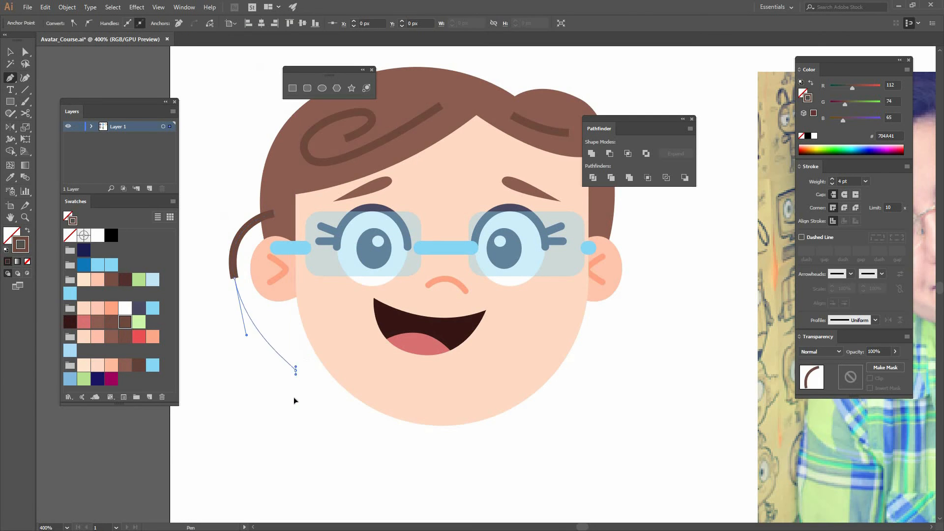
{"action": "left_click_drag", "start_coordinate": [244, 392], "coordinate": [396, 358]}
{"action": "left_click_drag", "start_coordinate": [362, 388], "coordinate": [410, 337]}
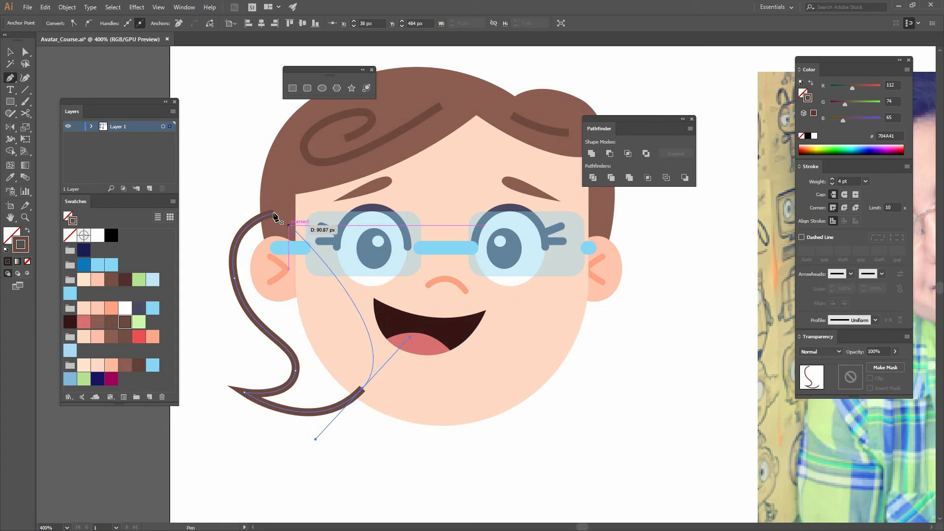
{"action": "left_click_drag", "start_coordinate": [274, 213], "coordinate": [223, 221]}
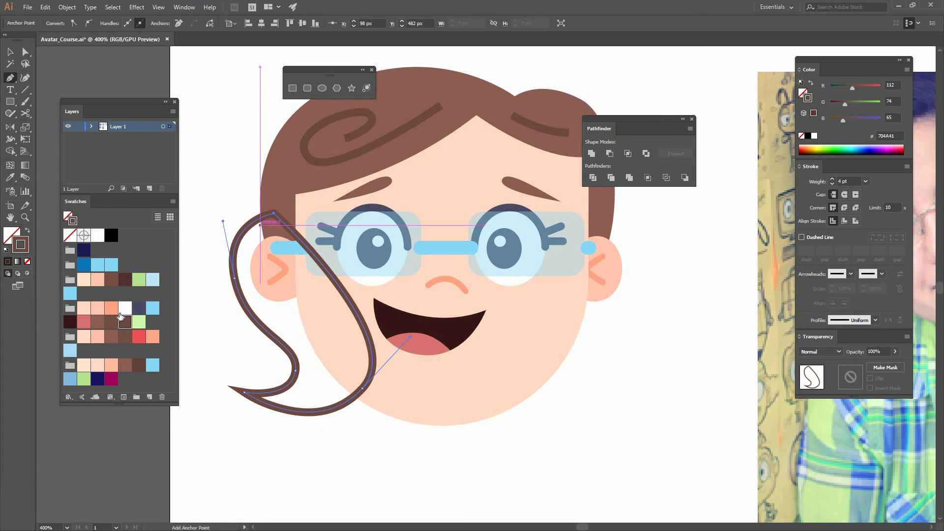
- Fill the ponytail with dark brown 704A41 without a stroke and send it behind the head and ear
{"action": "left_click", "coordinate": [27, 232]}
{"action": "key", "text": "v"}
{"action": "right_click", "coordinate": [296, 310]}
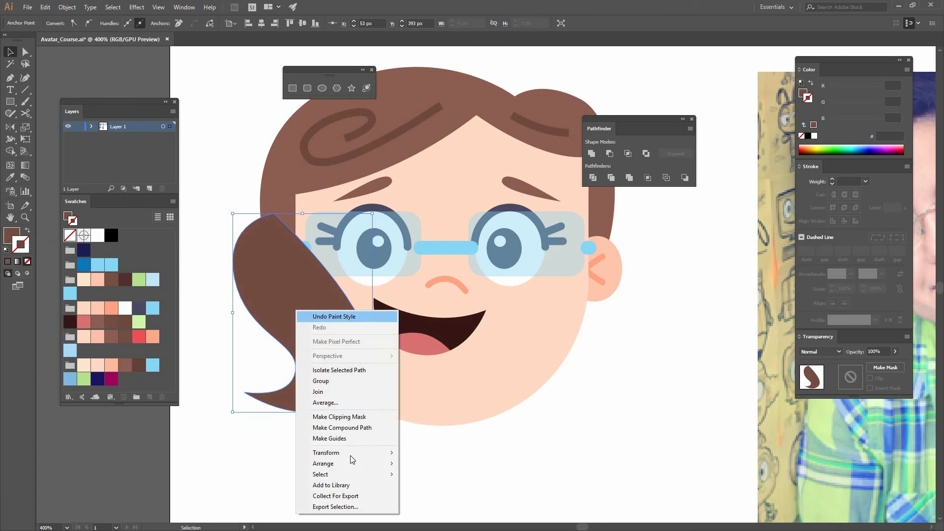
{"action": "mouse_move", "coordinate": [323, 463]}
{"action": "left_click", "coordinate": [239, 491]}
{"action": "left_click", "coordinate": [367, 461]}
- Draw a rectangle of about 35 x 43 px for the neck, overlapping the chin and extending below it
{"action": "left_click_drag", "start_coordinate": [218, 463], "coordinate": [375, 348]}
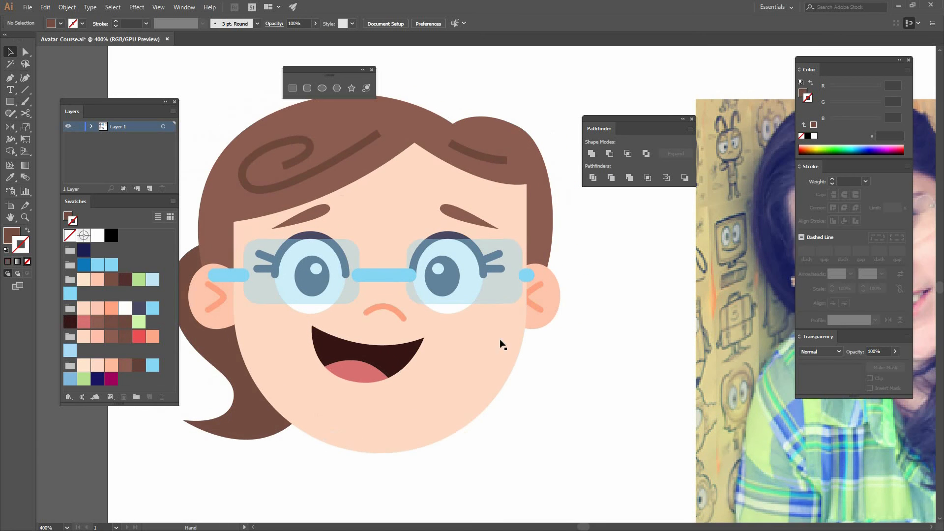
{"action": "left_click_drag", "start_coordinate": [447, 300], "coordinate": [470, 244]}
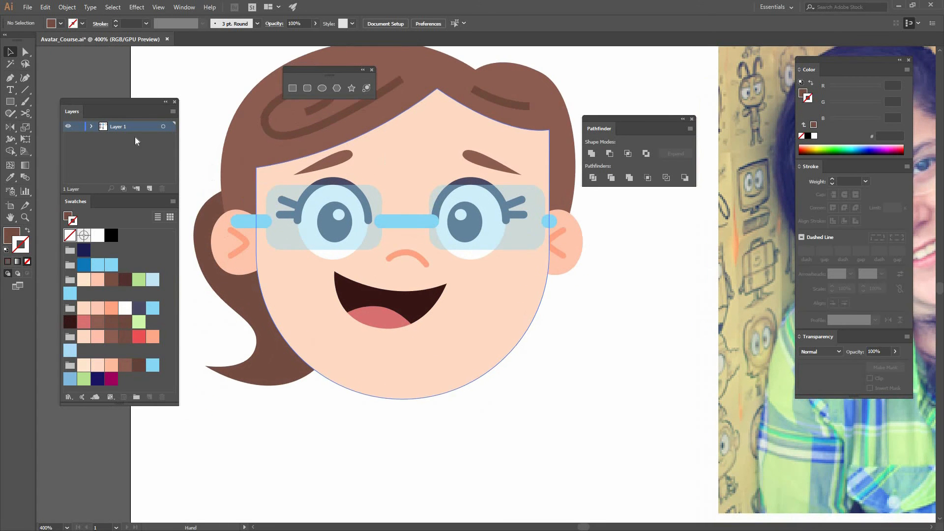
{"action": "left_click", "coordinate": [293, 89]}
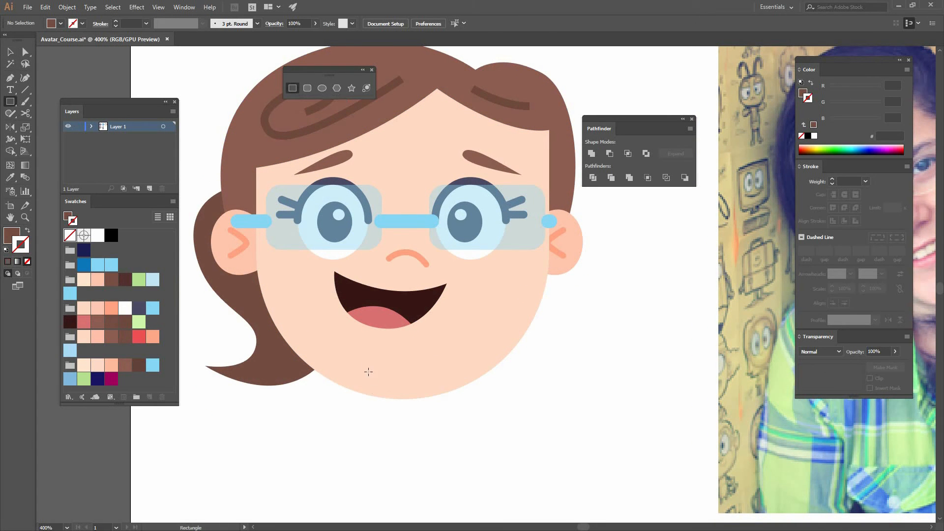
{"action": "left_click_drag", "start_coordinate": [353, 355], "coordinate": [422, 440]}
{"action": "key", "text": "v"}
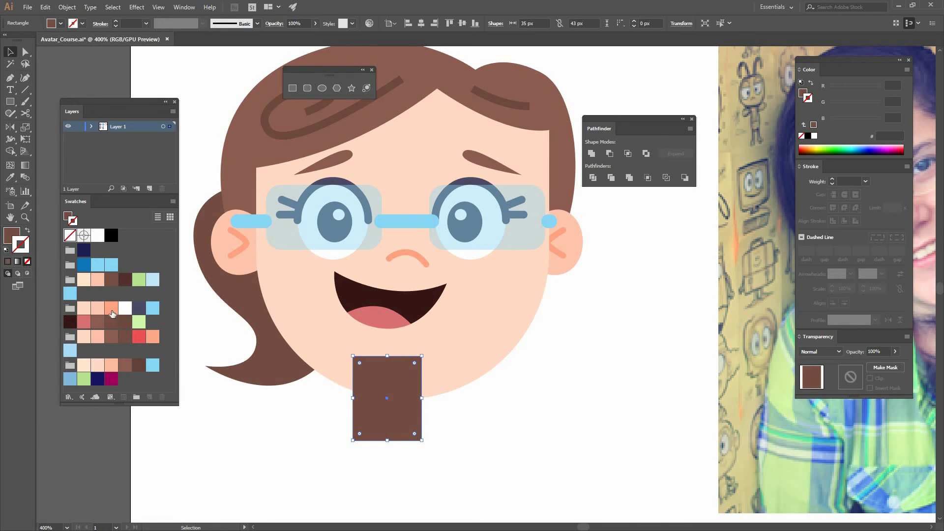
- Fill the neck rectangle with the light pink skin colour without a stroke and send it behind the face
{"action": "left_click", "coordinate": [27, 231]}
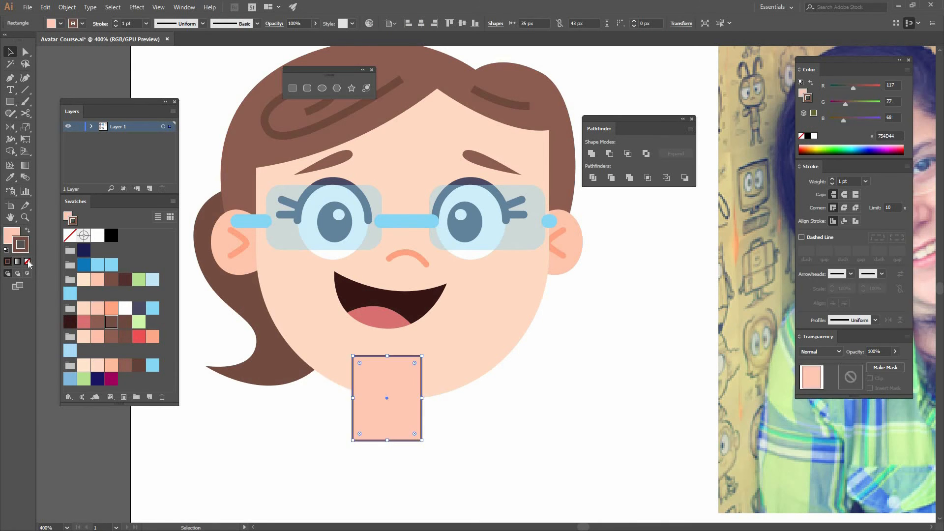
{"action": "key", "text": "slash"}
{"action": "right_click", "coordinate": [412, 416]}
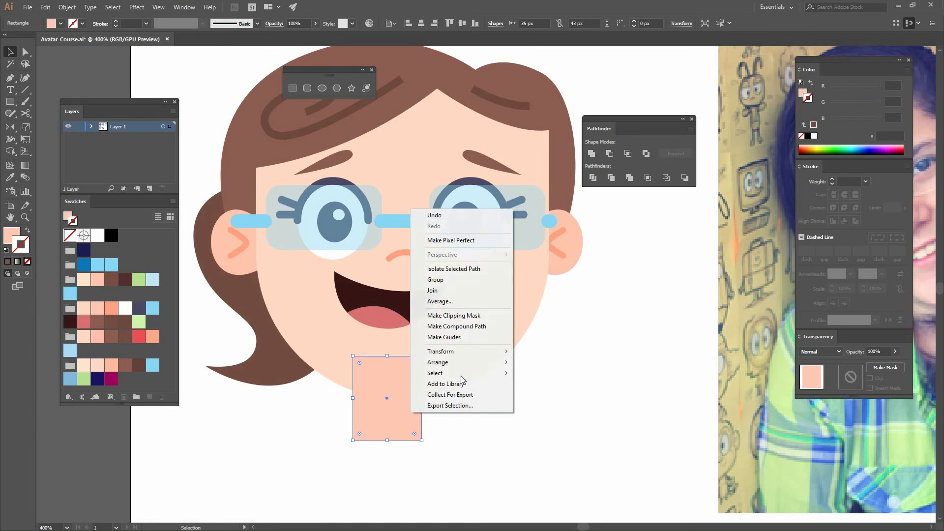
{"action": "mouse_move", "coordinate": [460, 362]}
{"action": "left_click", "coordinate": [352, 395]}
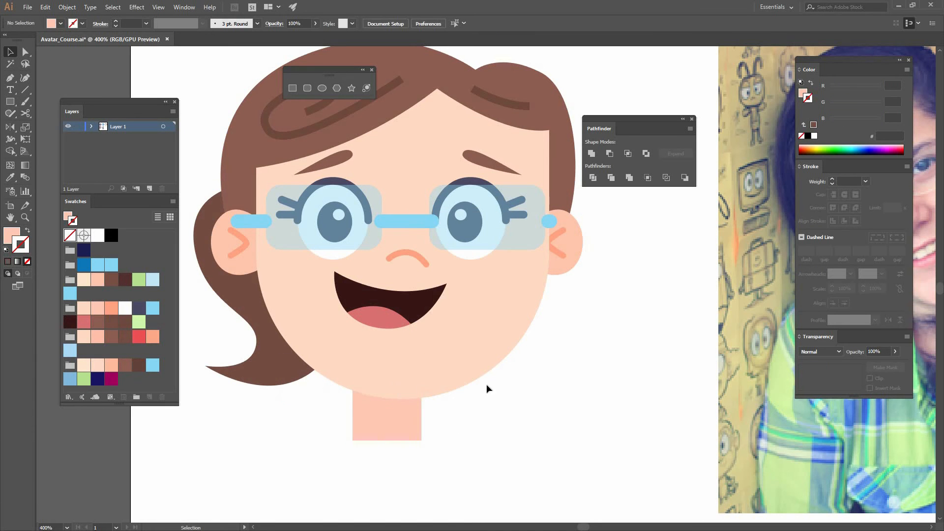
- Centre the neck horizontally with the face and lengthen it to 46 px
{"action": "left_click", "coordinate": [501, 366], "text": "shift"}
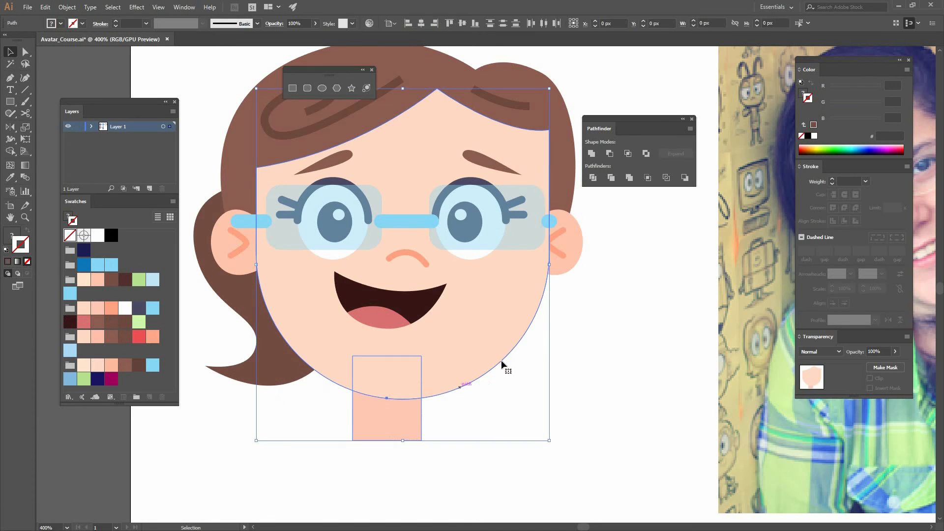
{"action": "left_click", "coordinate": [421, 23]}
{"action": "key", "text": "ctrl+shift+a"}
{"action": "left_click_drag", "start_coordinate": [437, 435], "coordinate": [376, 384]}
{"action": "left_click", "coordinate": [372, 371]}
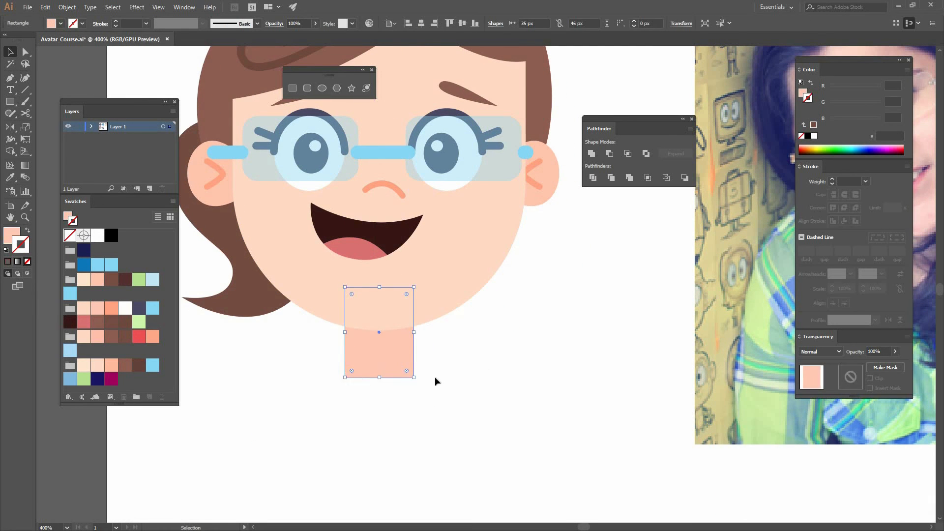
{"action": "left_click", "coordinate": [471, 368]}
- Try to round the neck's two lower corners with a 17.5 px radius, and undo the rounding
{"action": "key", "text": "a"}
{"action": "left_click_drag", "start_coordinate": [434, 397], "coordinate": [290, 349]}
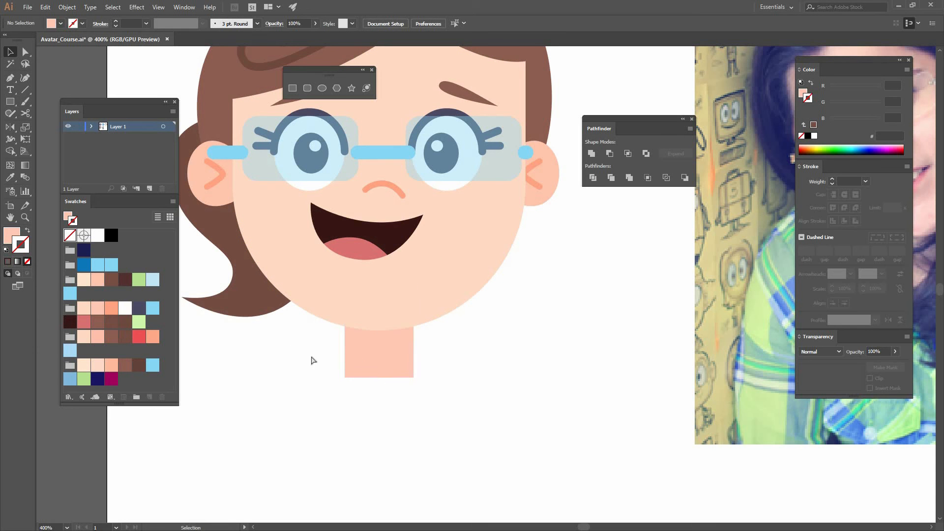
{"action": "left_click_drag", "start_coordinate": [352, 371], "coordinate": [456, 339]}
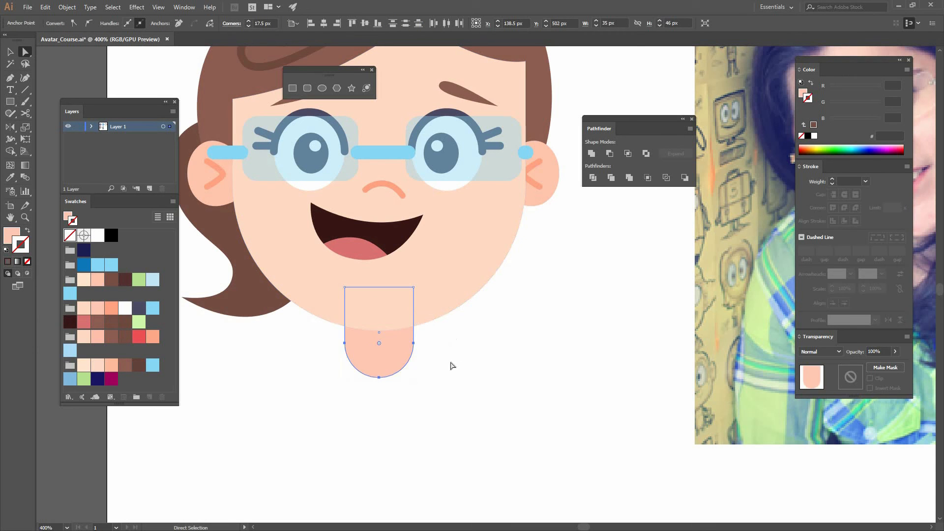
{"action": "key", "text": "ctrl+z"}
{"action": "left_click", "coordinate": [449, 362]}
- Add an anchor point at the middle of the neck's lower edge and pull it down to form a V-shaped tip
{"action": "left_click_drag", "start_coordinate": [396, 315], "coordinate": [428, 326]}
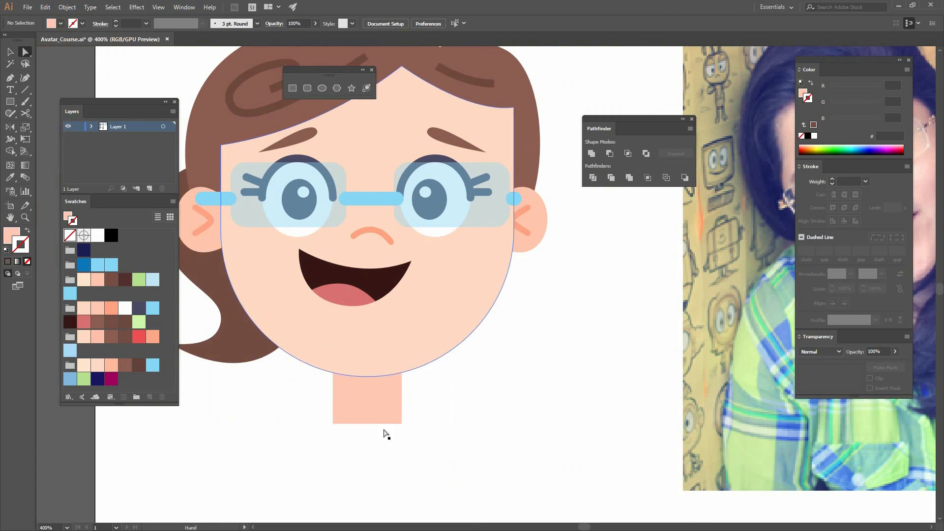
{"action": "left_click", "coordinate": [11, 80]}
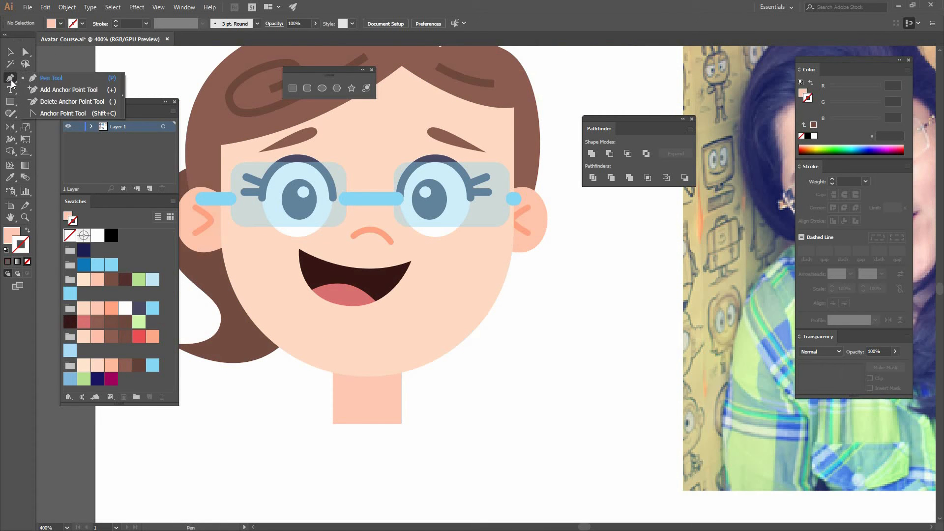
{"action": "left_click", "coordinate": [72, 92]}
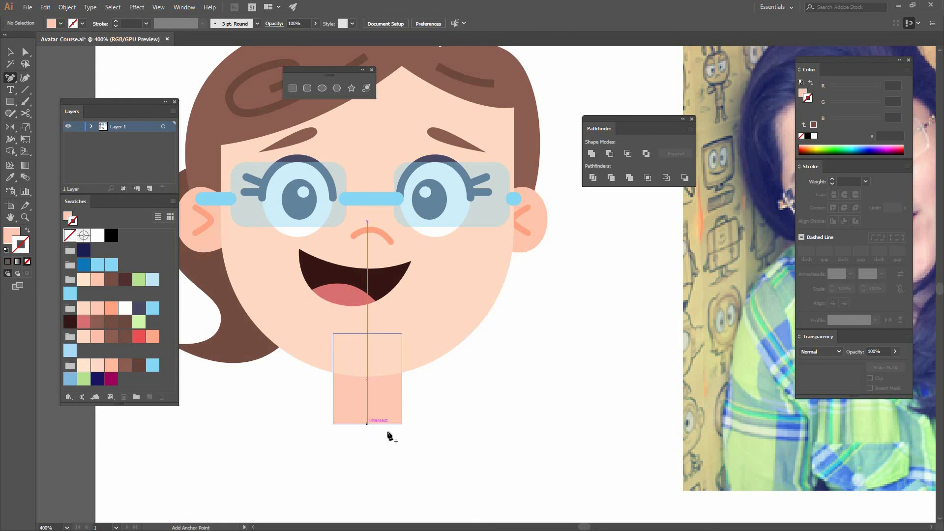
{"action": "left_click", "coordinate": [367, 424]}
{"action": "key", "text": "a"}
{"action": "mouse_move", "coordinate": [368, 426]}
{"action": "left_mouse_down"}
{"action": "mouse_move", "coordinate": [368, 472]}
{"action": "mouse_move", "coordinate": [363, 448]}
{"action": "left_mouse_up"}
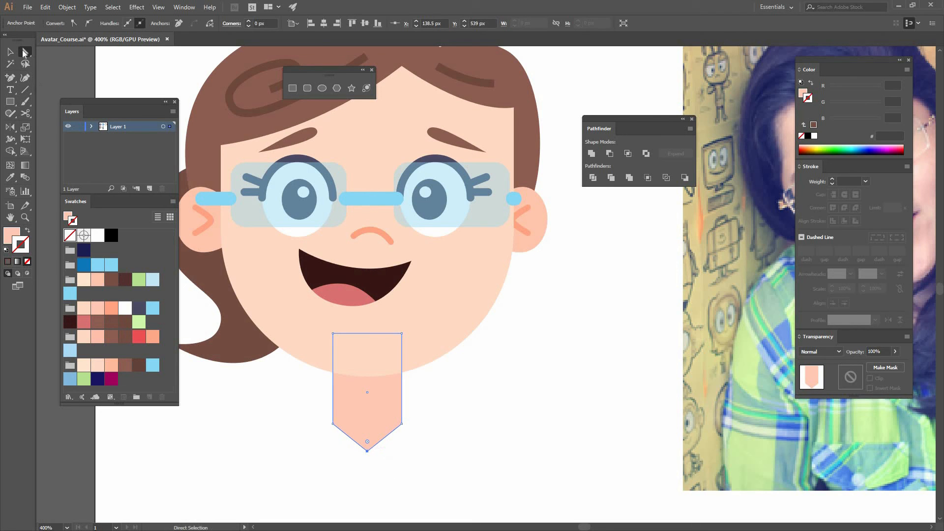
- Move the pointed neck slightly upward so that less of it extends below the chin
{"action": "key", "text": "v"}
{"action": "left_click", "coordinate": [403, 424]}
{"action": "left_click_drag", "start_coordinate": [401, 412], "coordinate": [400, 399]}
{"action": "left_click", "coordinate": [460, 396]}
{"action": "key", "text": "ctrl+minus"}
{"action": "left_click_drag", "start_coordinate": [475, 424], "coordinate": [478, 447]}
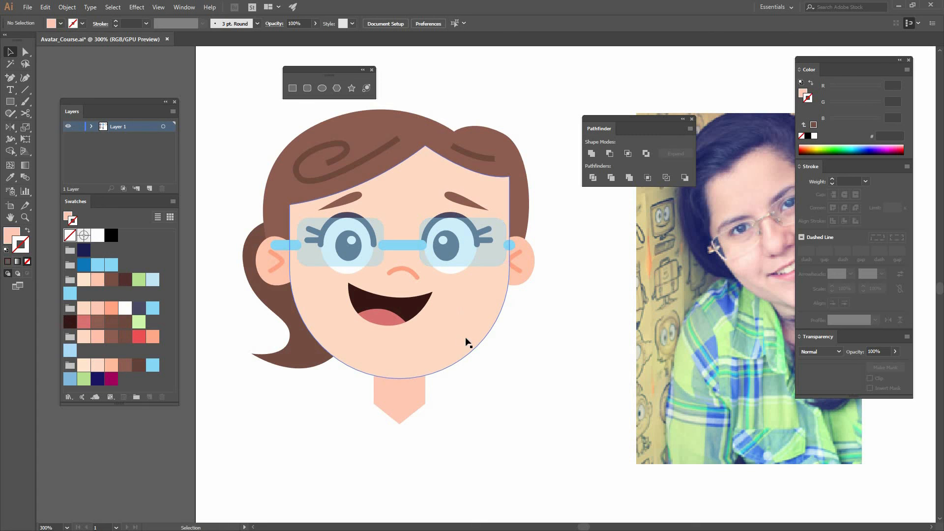
- Shorten the face by raising its chin edge slightly, and nudge the neck up to match
{"action": "left_click", "coordinate": [394, 378]}
{"action": "left_click_drag", "start_coordinate": [399, 379], "coordinate": [400, 367]}
{"action": "left_click", "coordinate": [540, 342]}
{"action": "left_click", "coordinate": [408, 391]}
{"action": "key", "text": "ctrl+shift+a"}
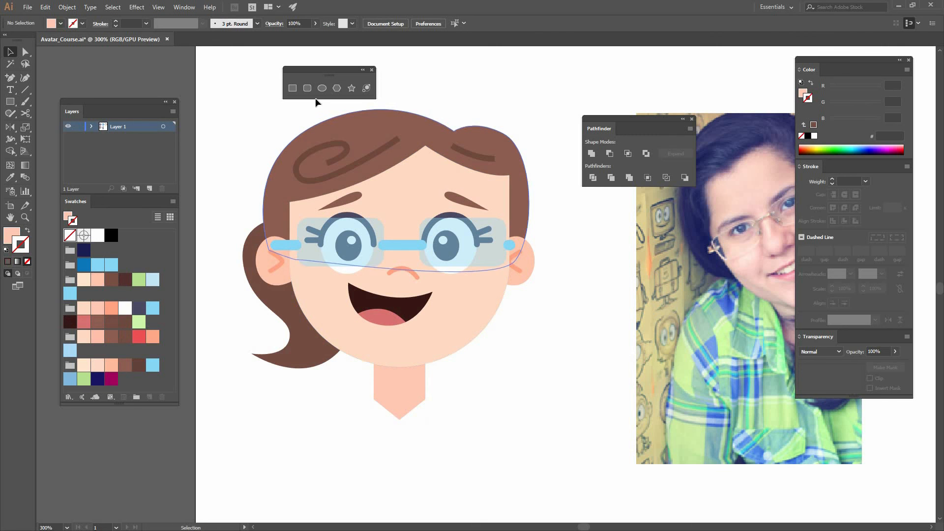
- Draw a rectangle of about 118 x 66 px below the chin for the shirt, filled with light green D0F8AA and no stroke
{"action": "left_click", "coordinate": [294, 88]}
{"action": "left_click_drag", "start_coordinate": [328, 387], "coordinate": [500, 483]}
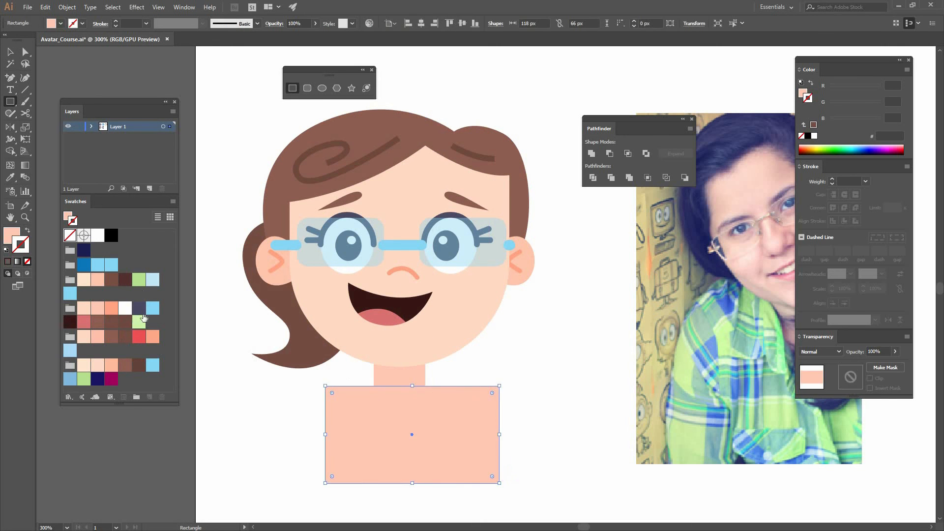
{"action": "left_click", "coordinate": [140, 325]}
{"action": "left_click", "coordinate": [27, 230]}
{"action": "left_click", "coordinate": [26, 261]}
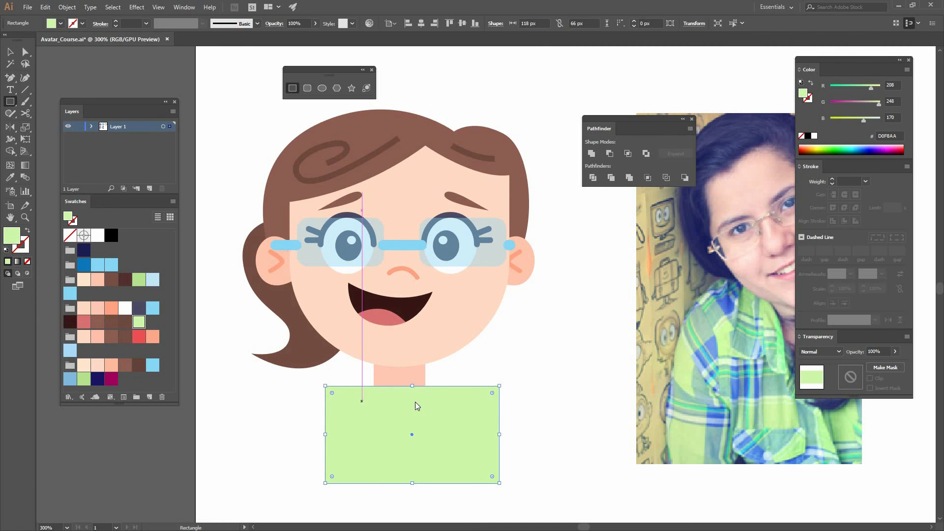
- Send the green shirt rectangle behind the neck and centre it horizontally with the neck
{"action": "key", "text": "v"}
{"action": "right_click", "coordinate": [415, 402]}
{"action": "mouse_move", "coordinate": [452, 352]}
{"action": "left_click", "coordinate": [340, 385]}
{"action": "left_click_drag", "start_coordinate": [552, 443], "coordinate": [374, 388]}
{"action": "left_click", "coordinate": [425, 393]}
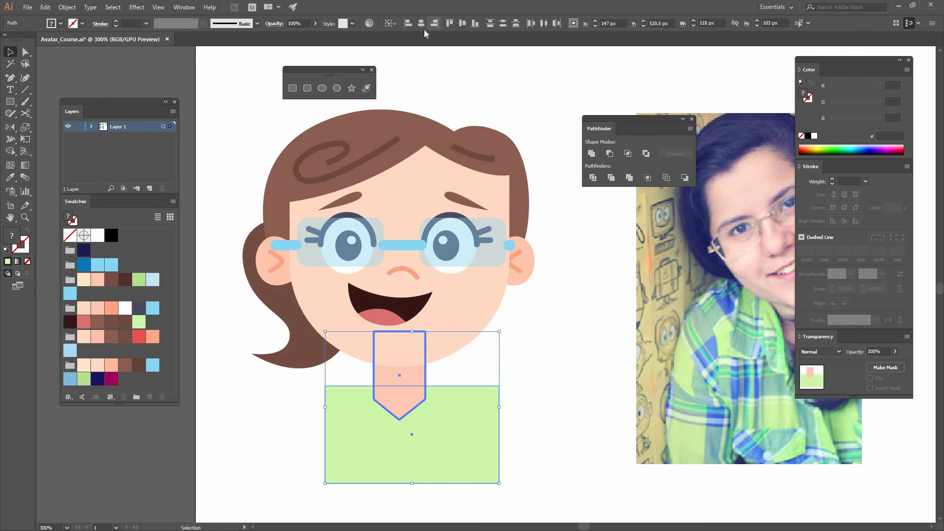
{"action": "left_click", "coordinate": [422, 23]}
{"action": "left_click", "coordinate": [482, 497]}
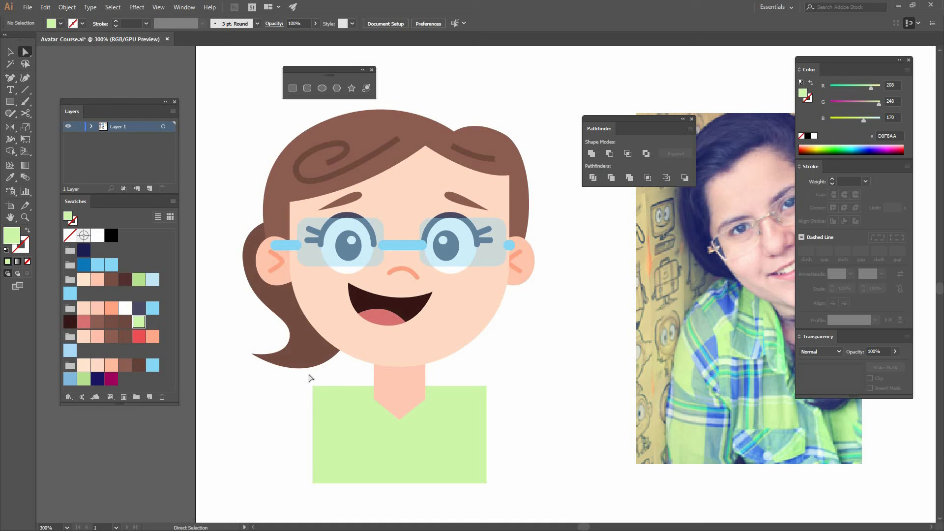
- Round the shirt's two upper corners into wide shoulders, leaving a short flat section at the neck
{"action": "left_click", "coordinate": [453, 400]}
{"action": "left_click_drag", "start_coordinate": [480, 393], "coordinate": [487, 431]}
{"action": "key", "text": "v"}
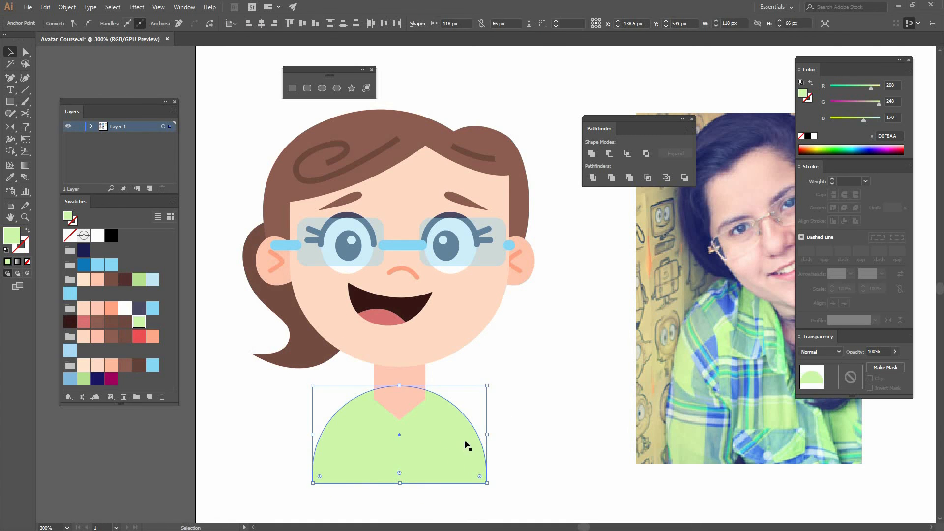
{"action": "key", "text": "a"}
{"action": "mouse_move", "coordinate": [401, 474]}
{"action": "left_mouse_down"}
{"action": "mouse_move", "coordinate": [436, 463]}
{"action": "mouse_move", "coordinate": [419, 474]}
{"action": "left_mouse_up"}
{"action": "key", "text": "v"}
{"action": "left_click", "coordinate": [498, 430]}
- Move the shirt and neck straight up towards the face, placing the shirt's upper edge just below the chin
{"action": "left_click_drag", "start_coordinate": [458, 445], "coordinate": [448, 411]}
{"action": "left_click", "coordinate": [397, 402], "text": "shift"}
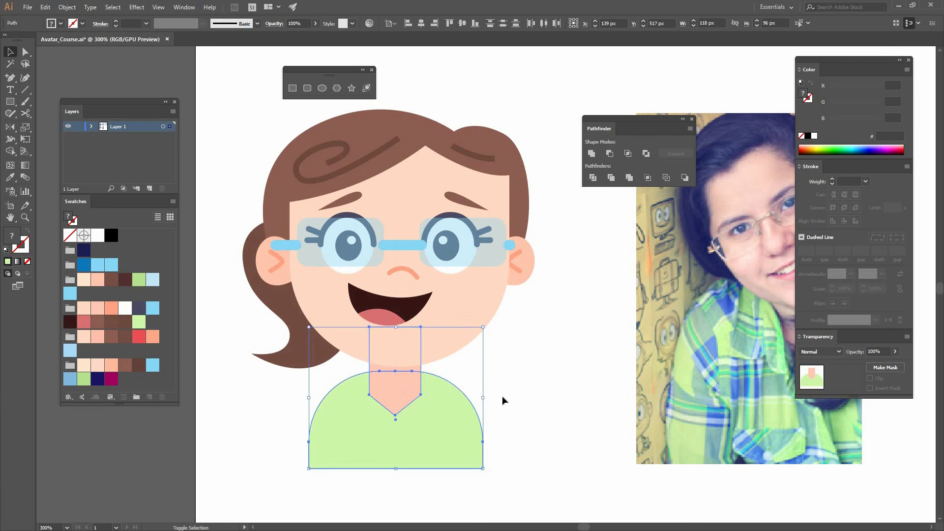
{"action": "key", "text": "ctrl+z"}
{"action": "left_click", "coordinate": [446, 418], "text": "shift"}
{"action": "left_click", "coordinate": [462, 426], "text": "shift"}
{"action": "mouse_move", "coordinate": [463, 426]}
{"action": "left_mouse_down"}
{"action": "mouse_move", "coordinate": [488, 419]}
{"action": "mouse_move", "coordinate": [451, 417]}
{"action": "mouse_move", "coordinate": [452, 431]}
{"action": "left_mouse_up"}
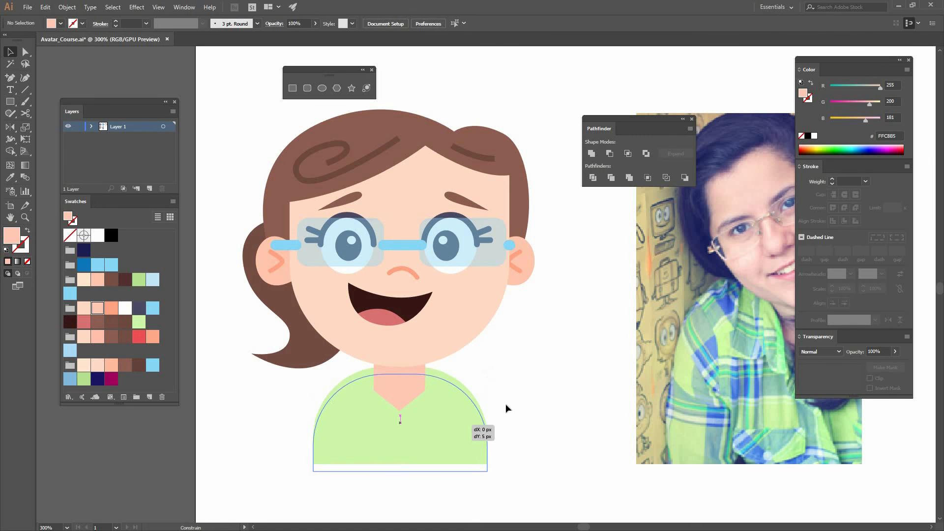
{"action": "left_click", "coordinate": [516, 388]}
- Examine the flat avatar next to the reference photo and the other avatar styles on the whole artboard
{"action": "left_click_drag", "start_coordinate": [457, 394], "coordinate": [385, 406]}
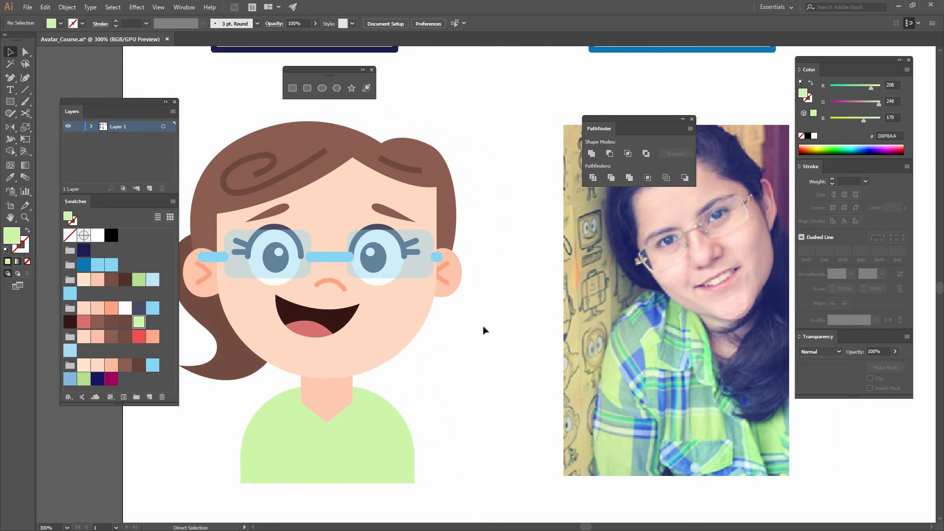
{"action": "key", "text": "ctrl+minus"}
{"action": "key", "text": "ctrl+minus"}
{"action": "left_click", "coordinate": [489, 359]}
{"action": "left_click_drag", "start_coordinate": [482, 382], "coordinate": [470, 431]}
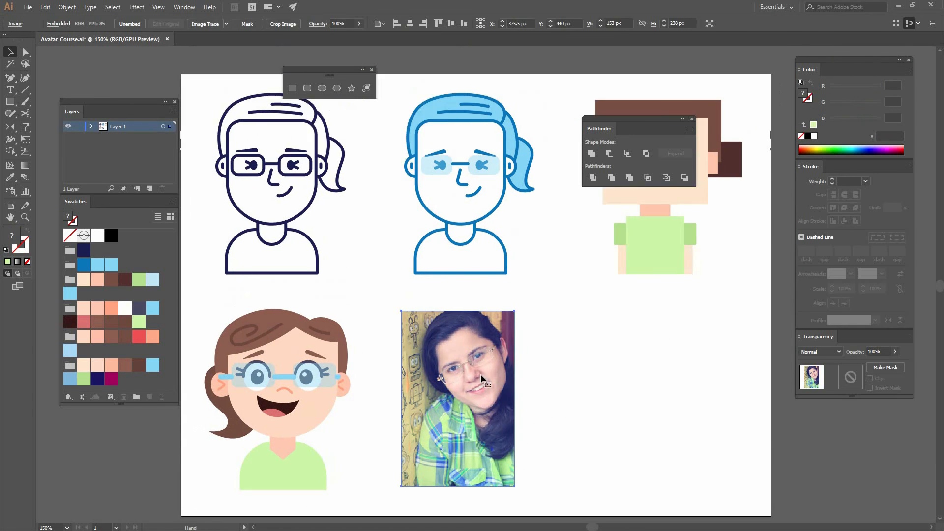
{"action": "key", "text": "ctrl+minus"}
{"action": "left_click_drag", "start_coordinate": [518, 151], "coordinate": [443, 244]}
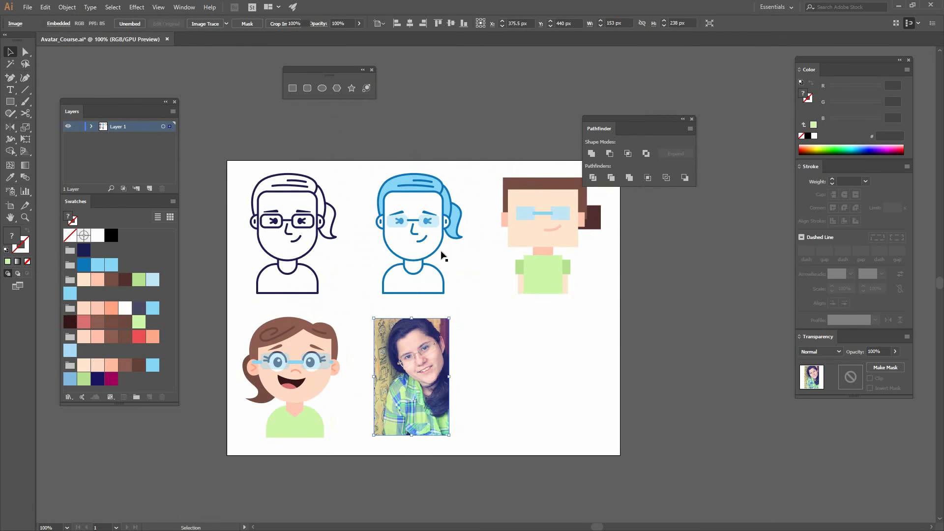
{"action": "left_click", "coordinate": [443, 249]}
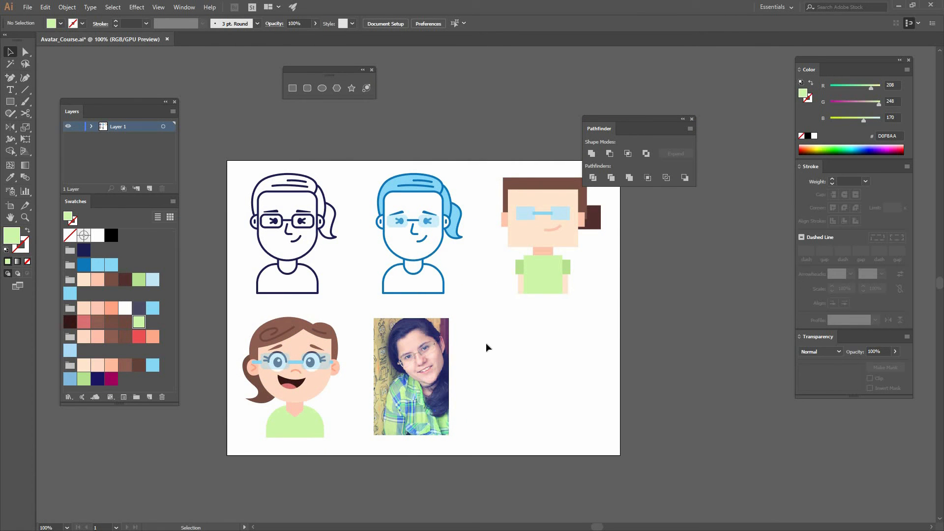